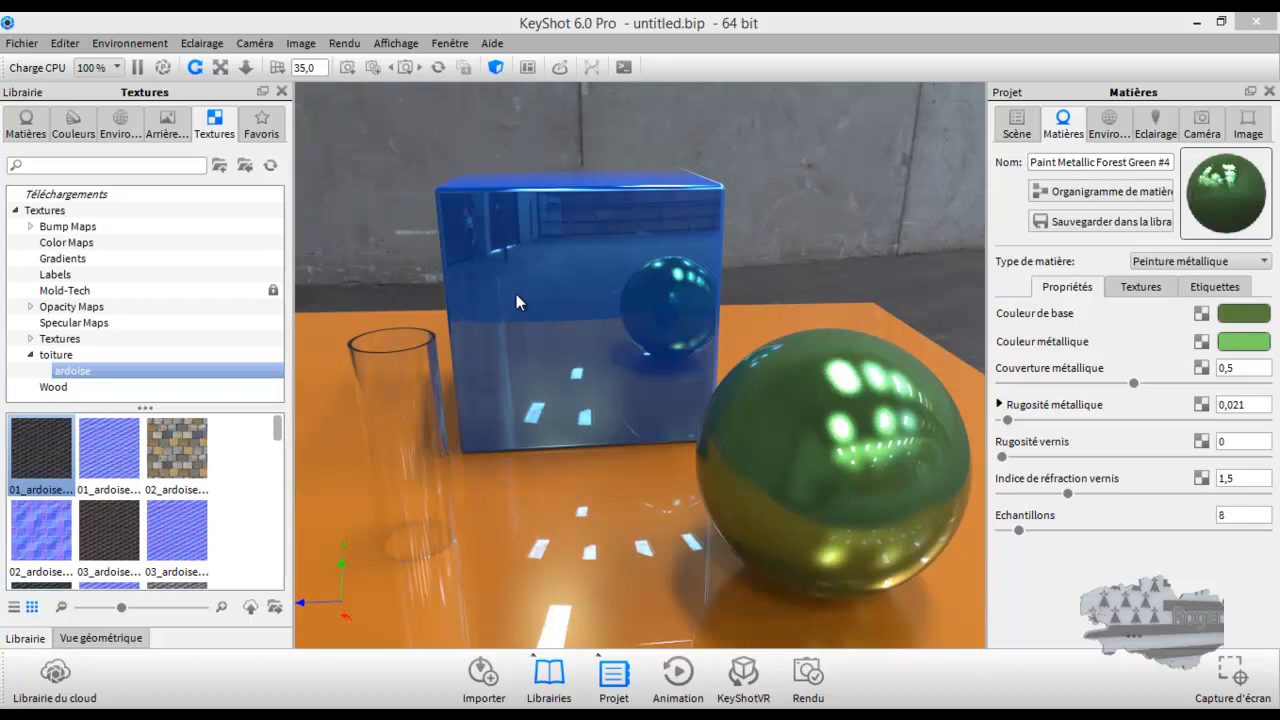
Delete the green sphere, ID12, from the scene and confirm its removal
{"action": "left_click_drag", "start_coordinate": [588, 263], "coordinate": [826, 251]}
{"action": "left_click", "coordinate": [1005, 140]}
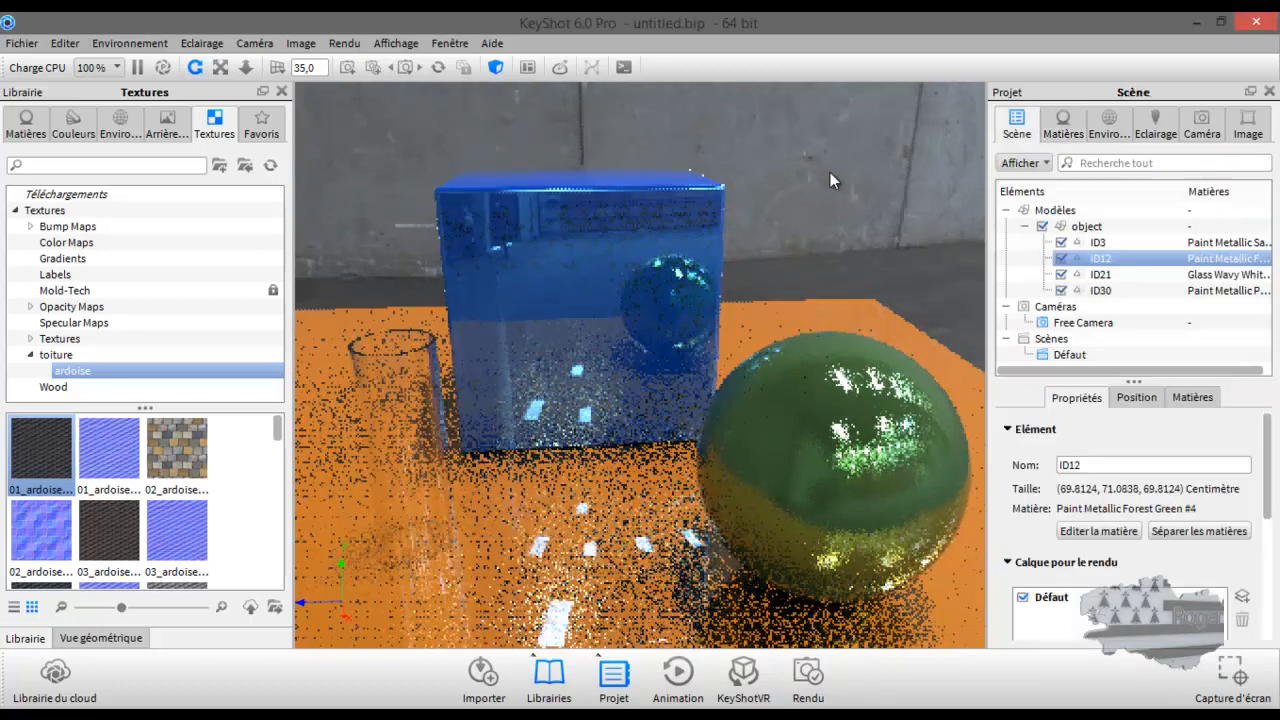
{"action": "left_click", "coordinate": [613, 254]}
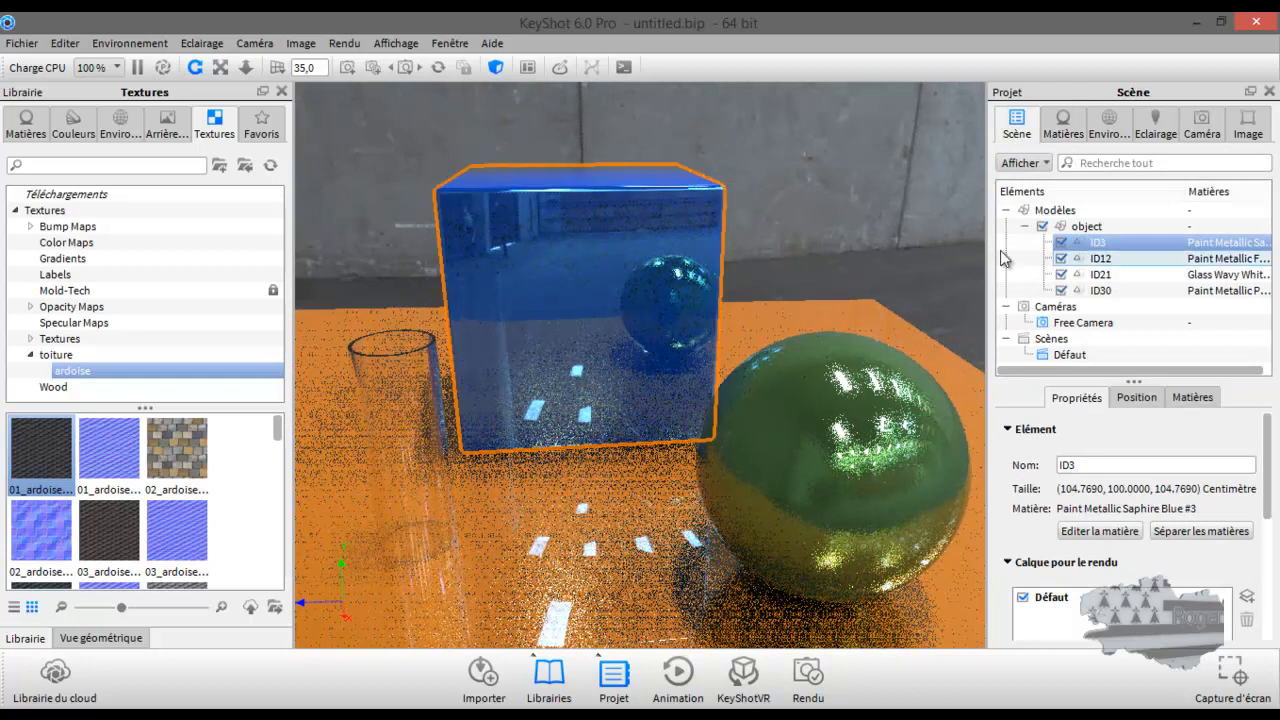
{"action": "left_click", "coordinate": [1096, 260]}
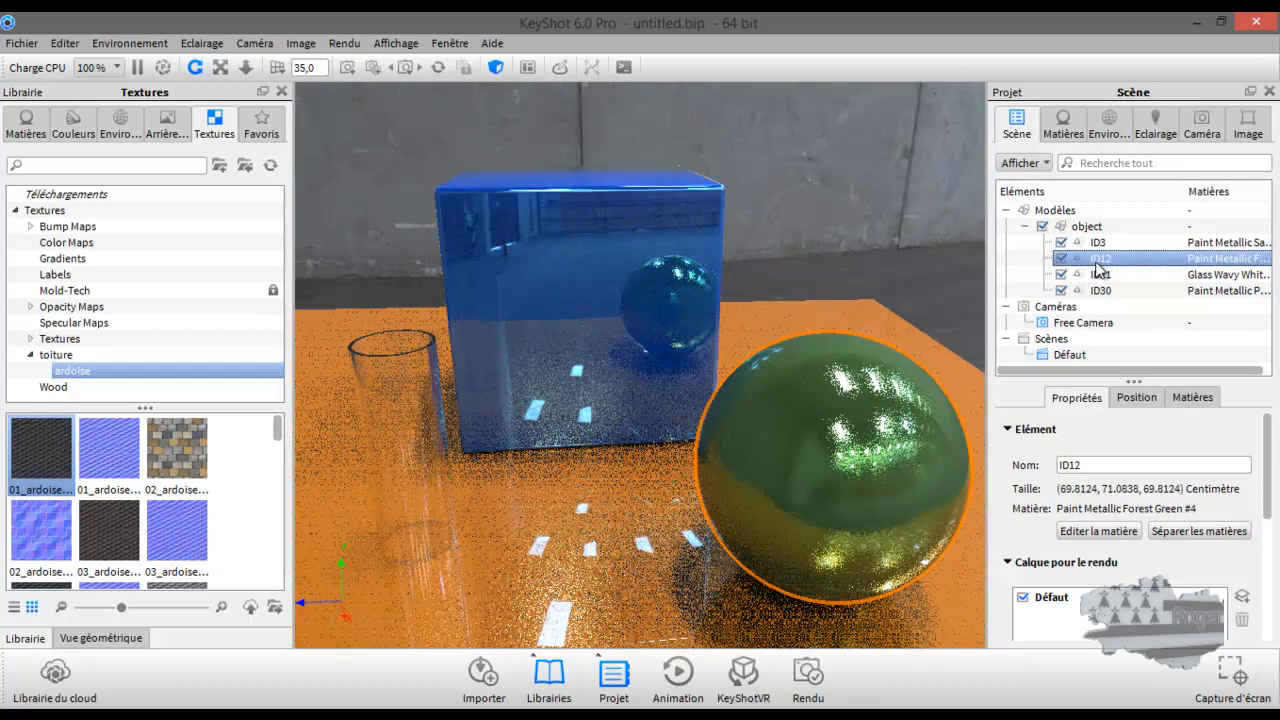
{"action": "key", "text": "Delete"}
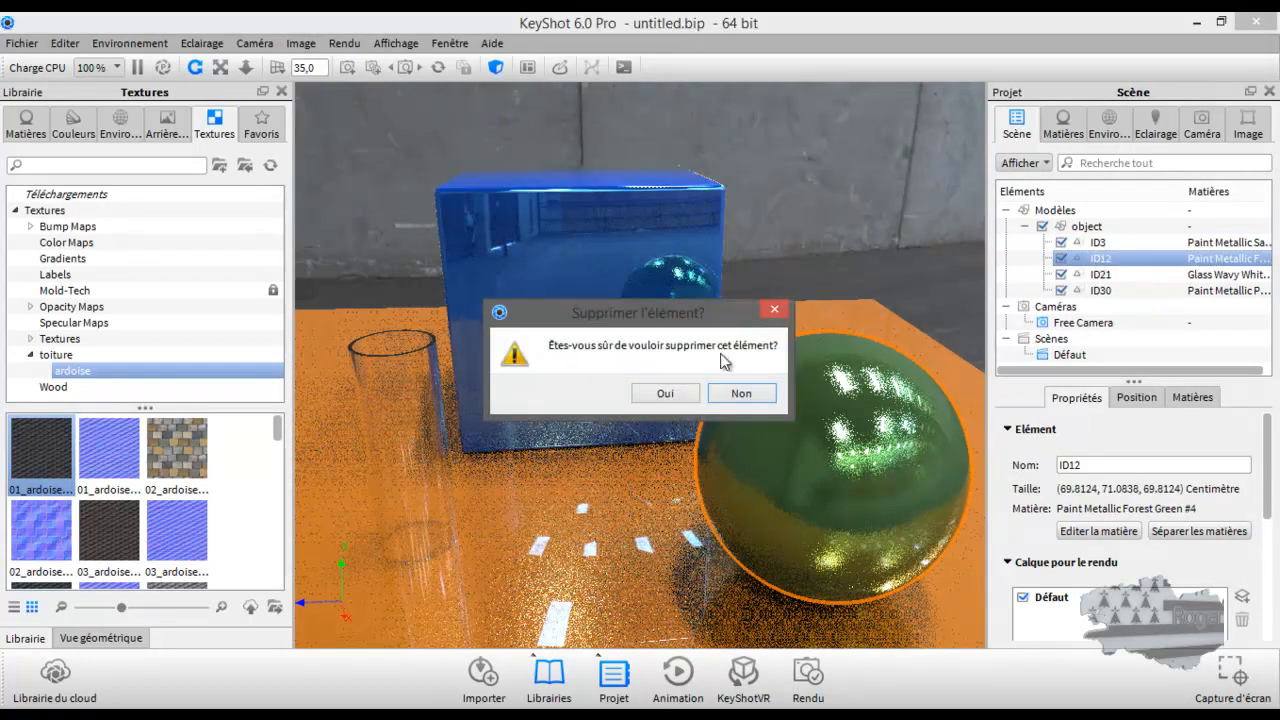
{"action": "left_click", "coordinate": [681, 393]}
Delete the glass cylinder and the blue cube from the scene, keeping only the orange ground plane
{"action": "left_click", "coordinate": [1100, 259]}
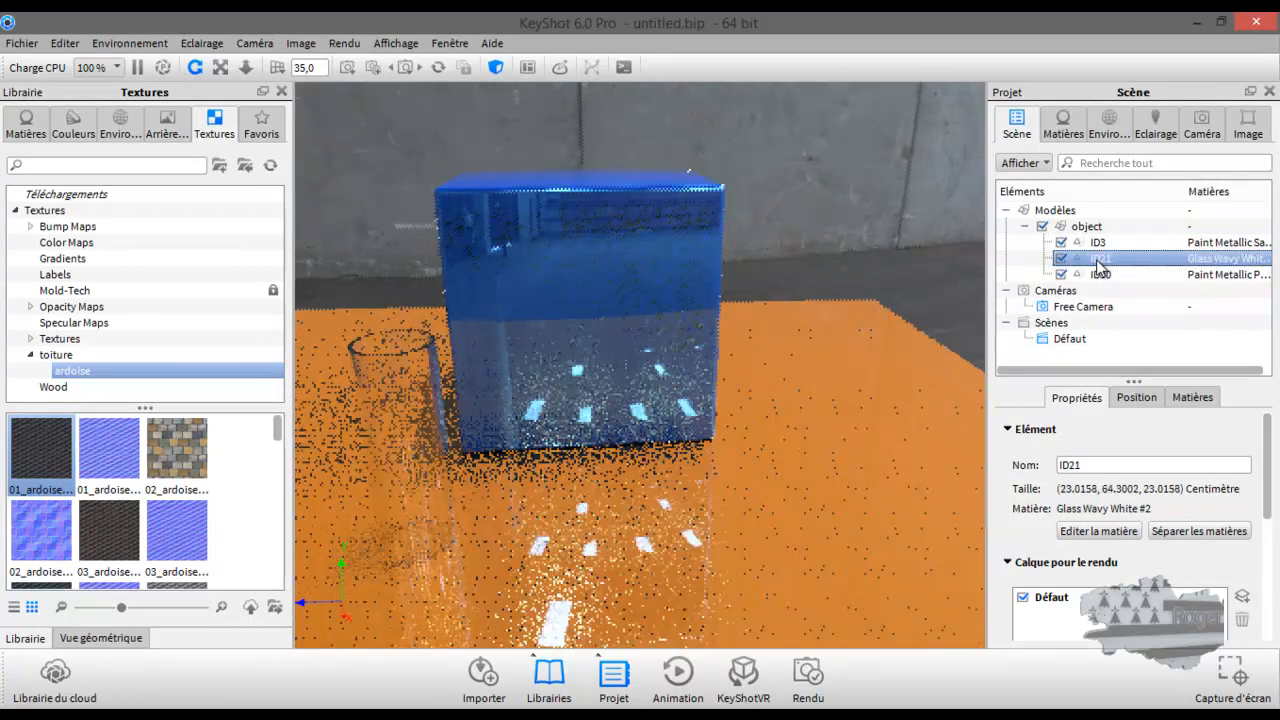
{"action": "key", "text": "Delete"}
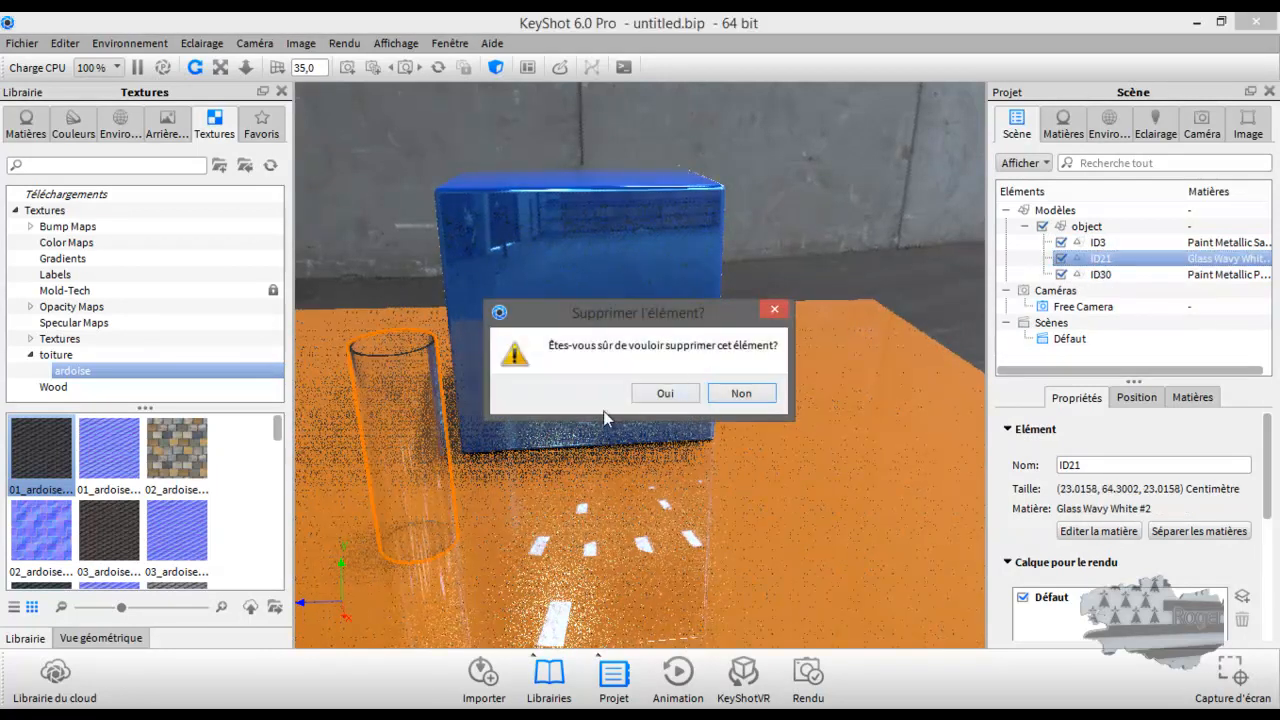
{"action": "left_click", "coordinate": [660, 392]}
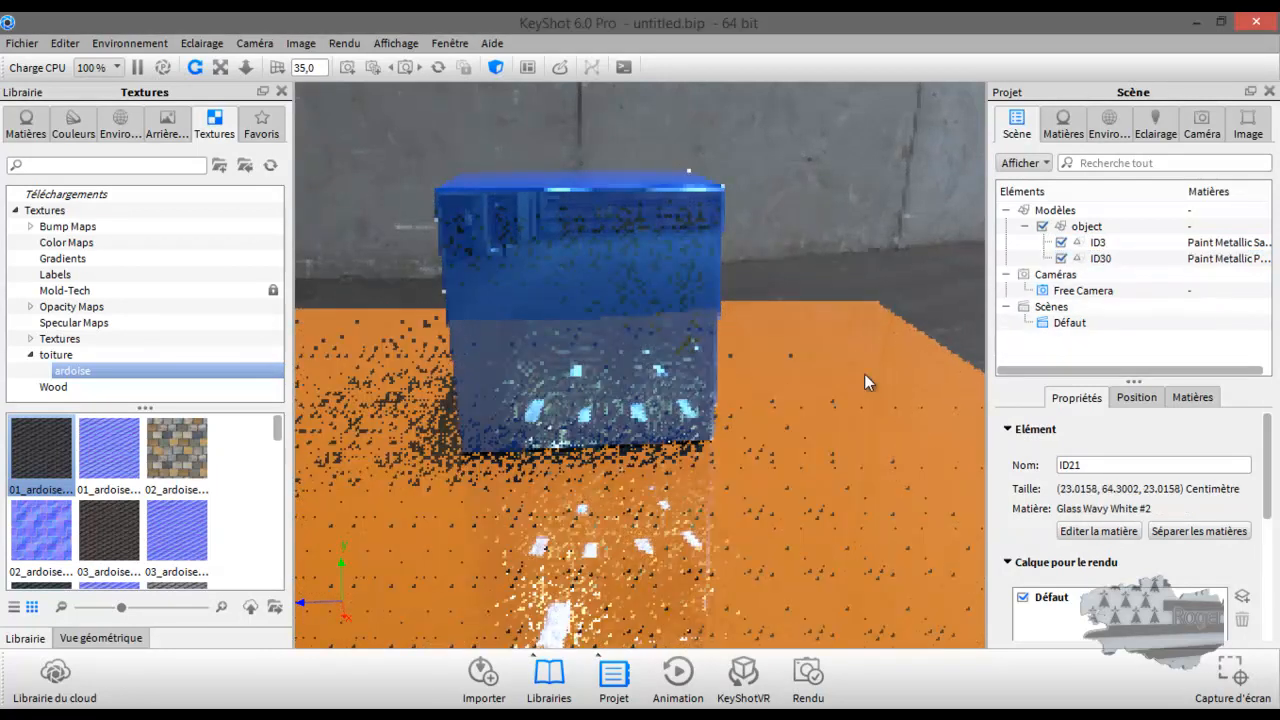
{"action": "left_click", "coordinate": [1094, 247]}
{"action": "key", "text": "Delete"}
{"action": "left_click", "coordinate": [672, 394]}
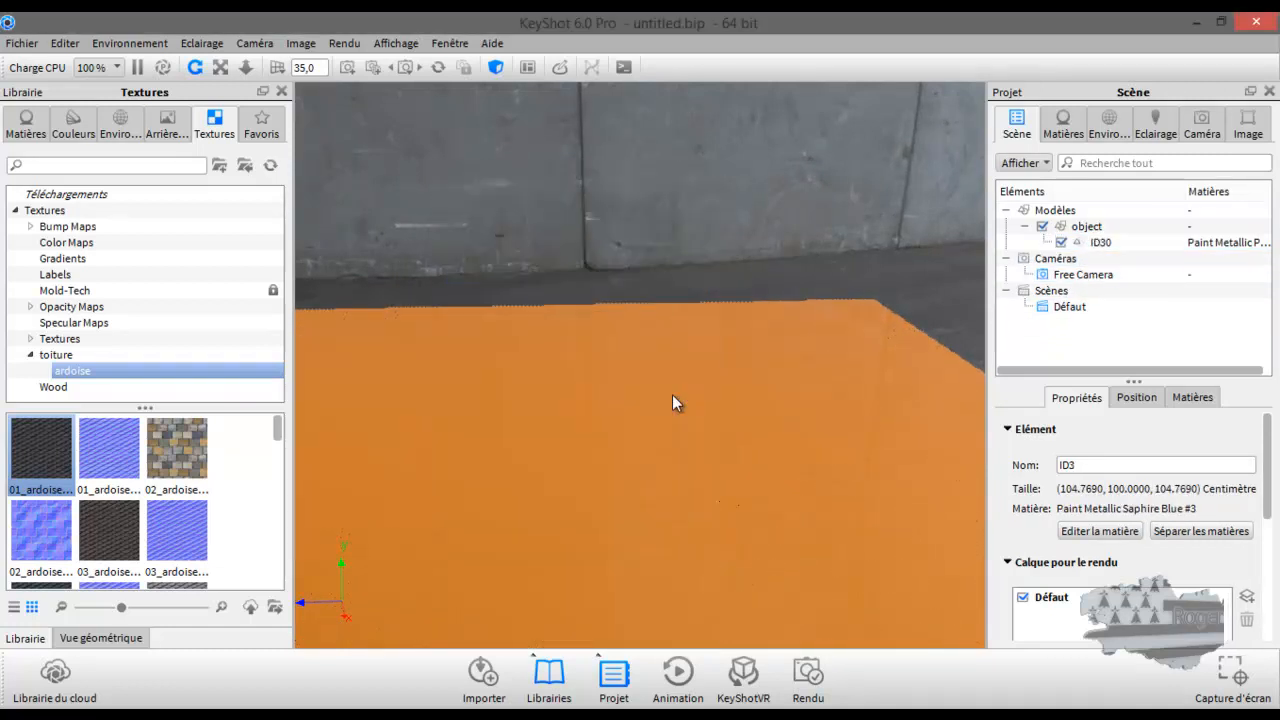
Open the metallic paint material of the orange ground plane, ID30, for editing
{"action": "right_click", "coordinate": [834, 375]}
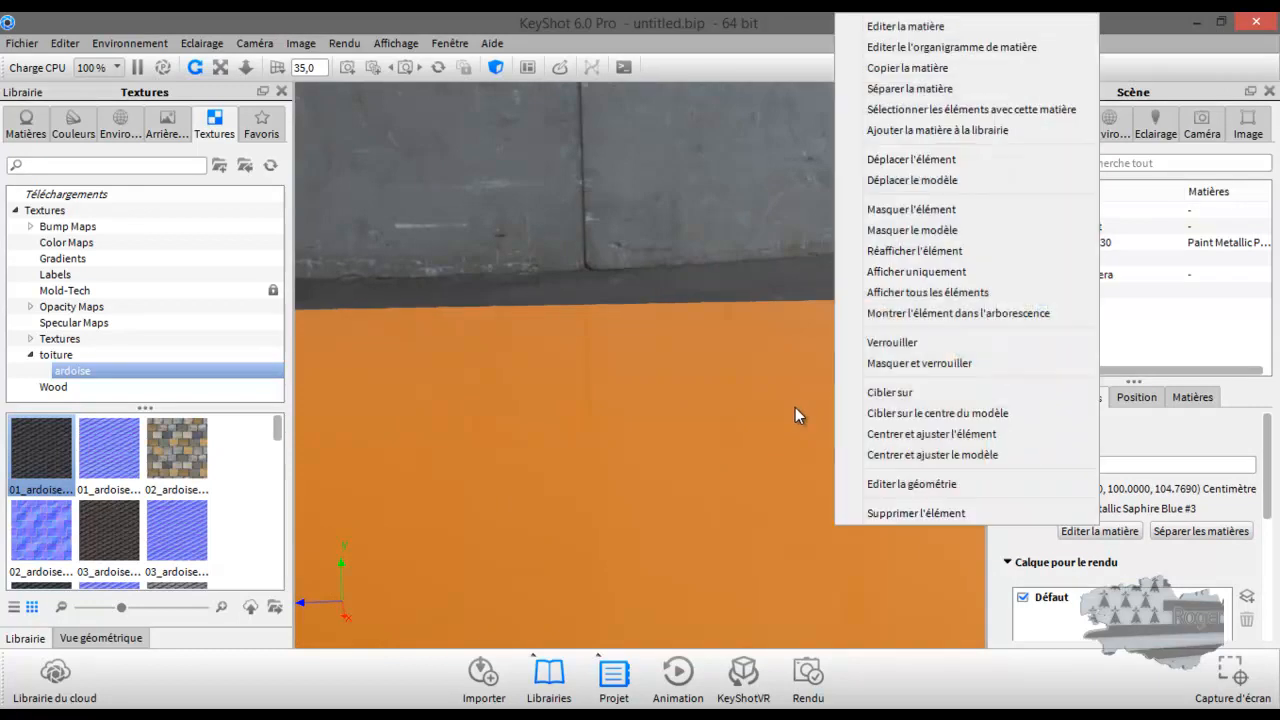
{"action": "left_click", "coordinate": [790, 355]}
{"action": "left_click_drag", "start_coordinate": [780, 416], "coordinate": [753, 459]}
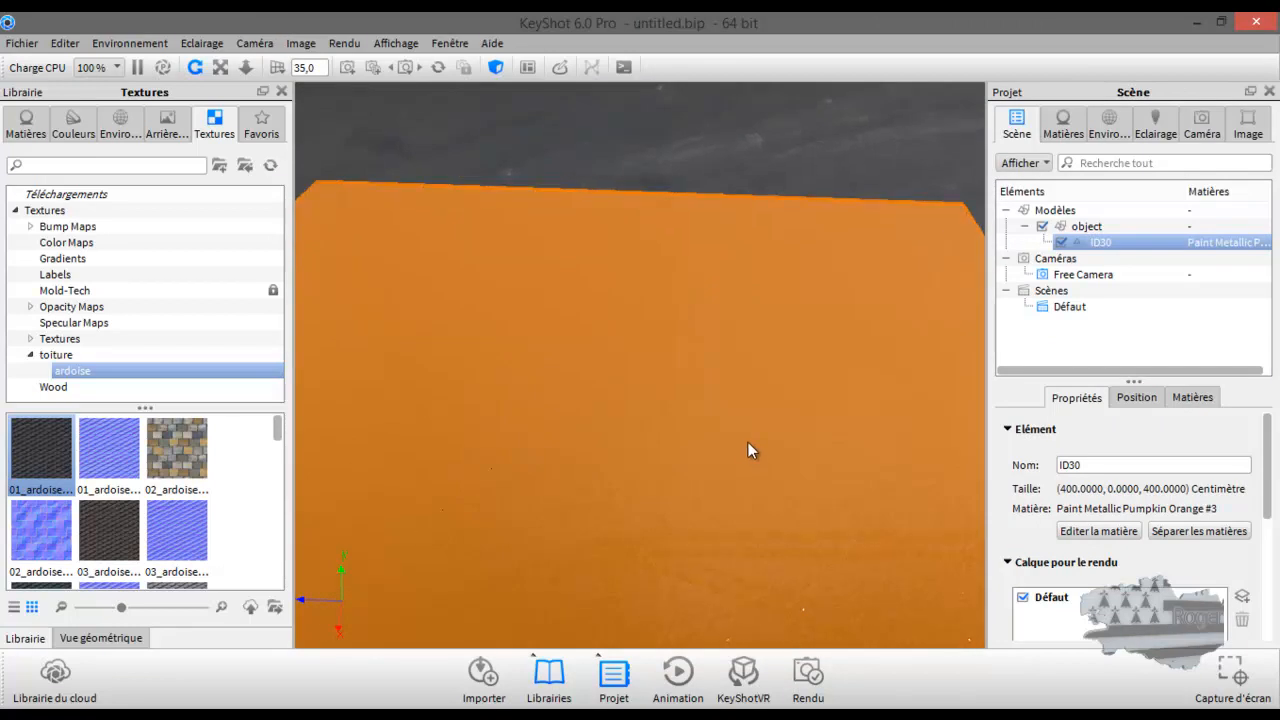
{"action": "left_click", "coordinate": [1062, 124]}
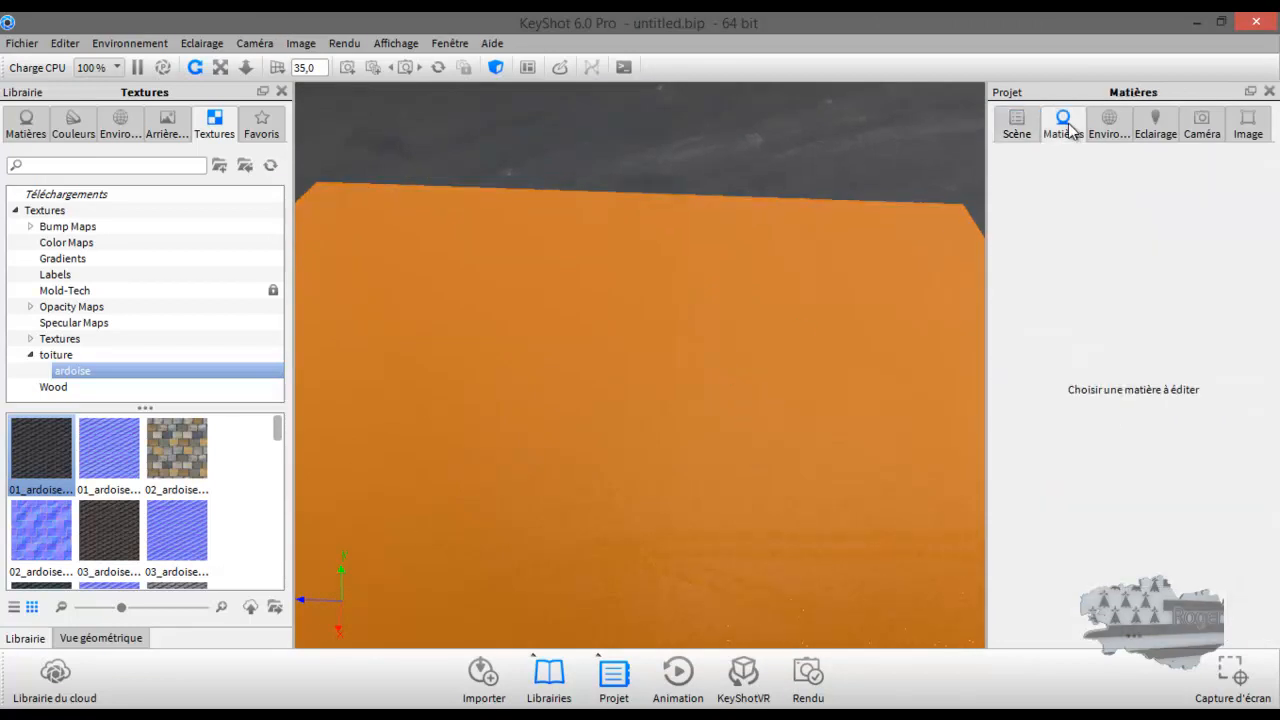
{"action": "left_click", "coordinate": [1106, 124]}
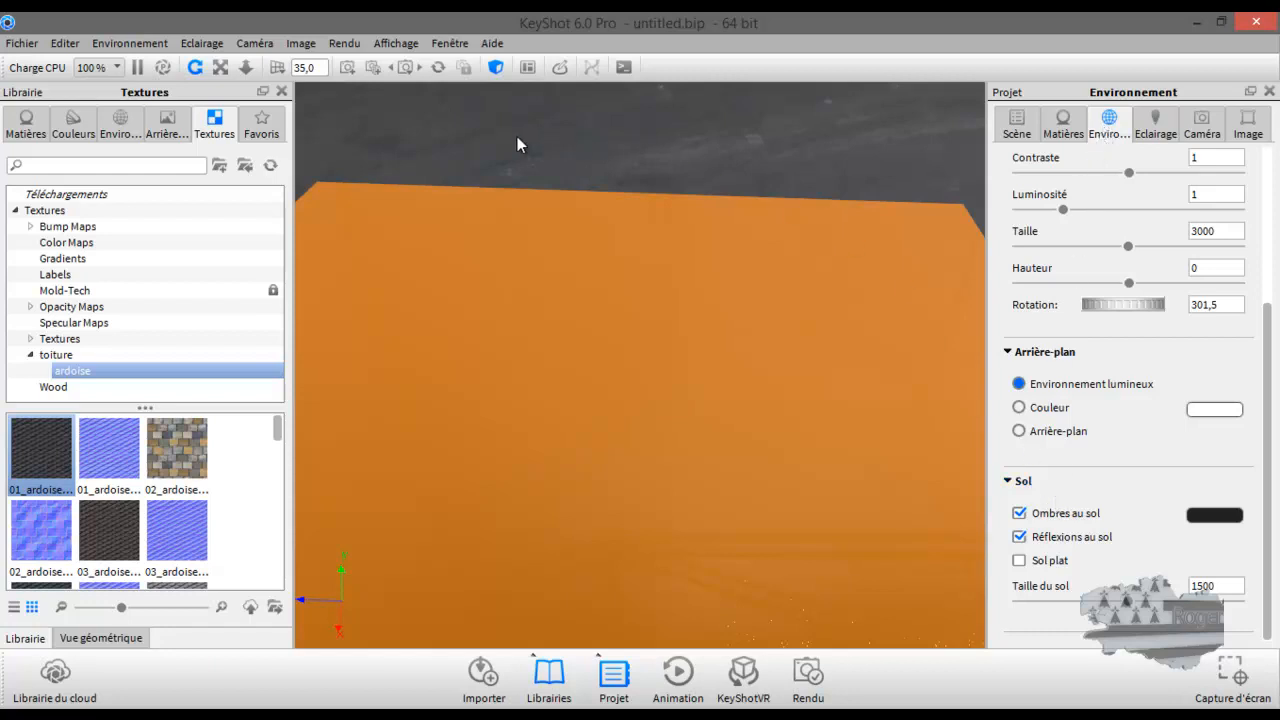
{"action": "left_click", "coordinate": [1016, 124]}
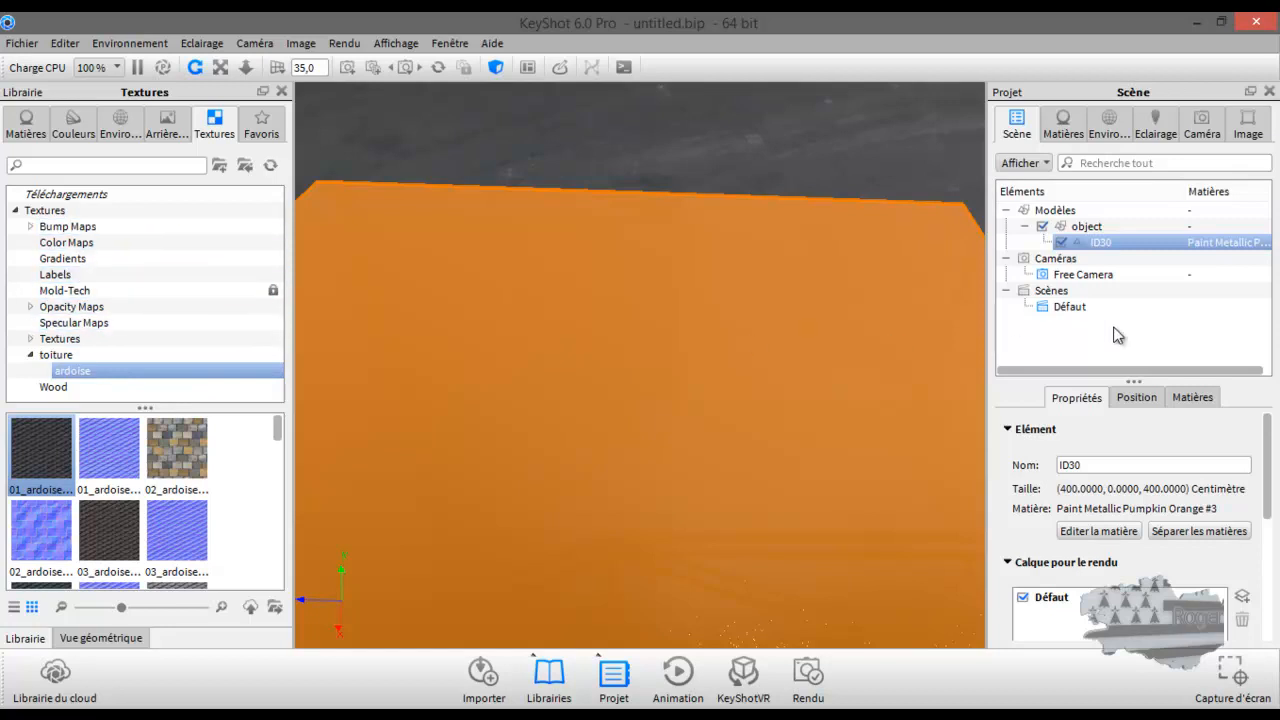
{"action": "double_click", "coordinate": [1100, 243]}
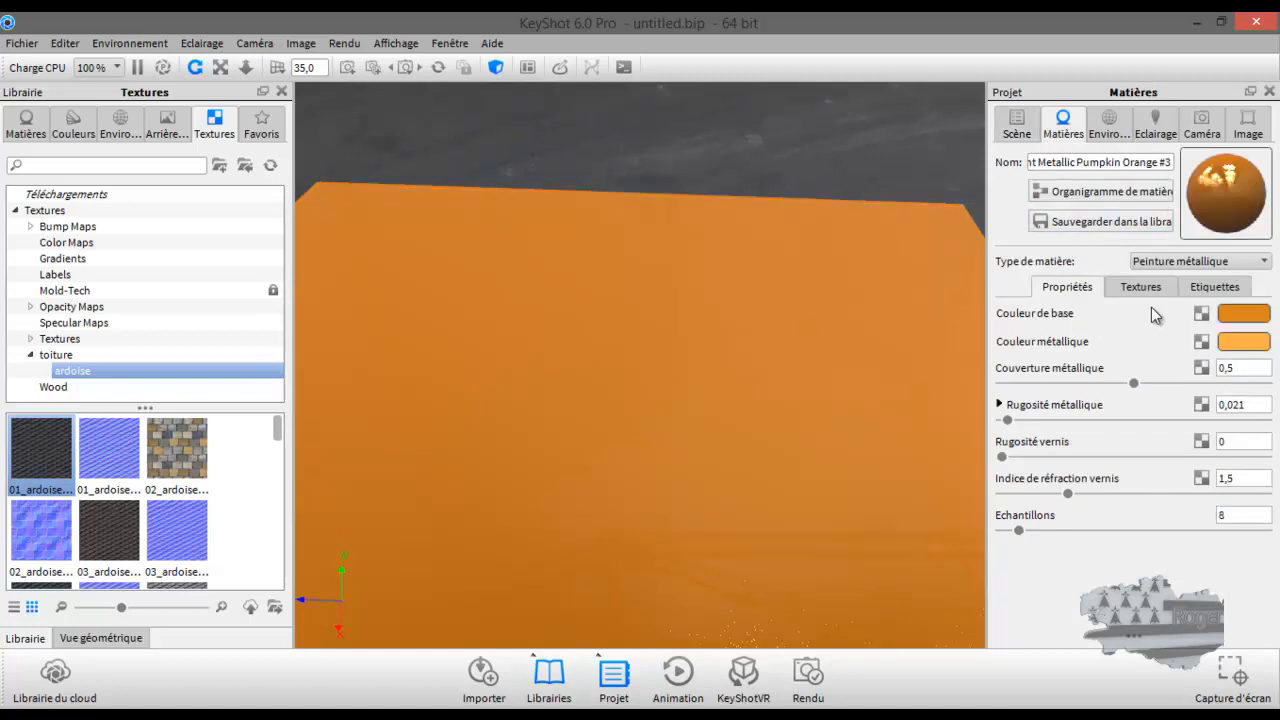
Apply the 01_ardoise_COLOR.png library texture to the plane's base colour and 01_ardoise_NRM.png to its bump channel
{"action": "left_click", "coordinate": [1137, 288]}
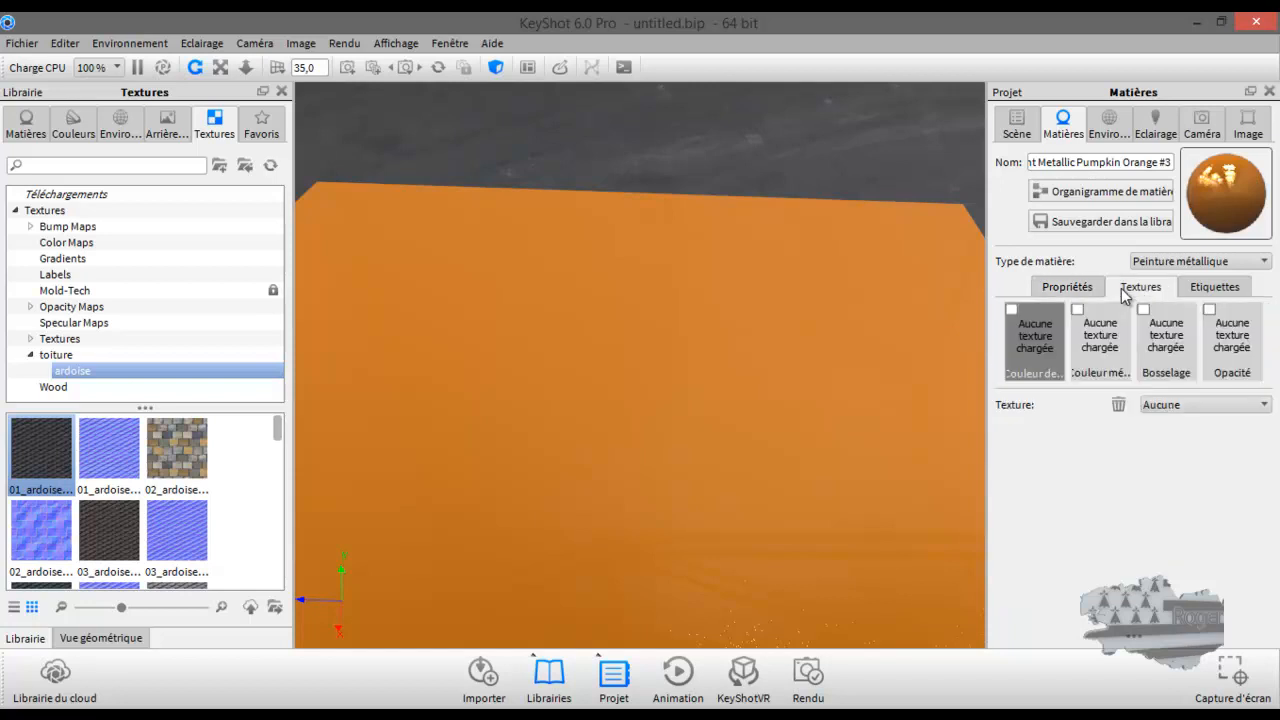
{"action": "left_click", "coordinate": [1012, 311]}
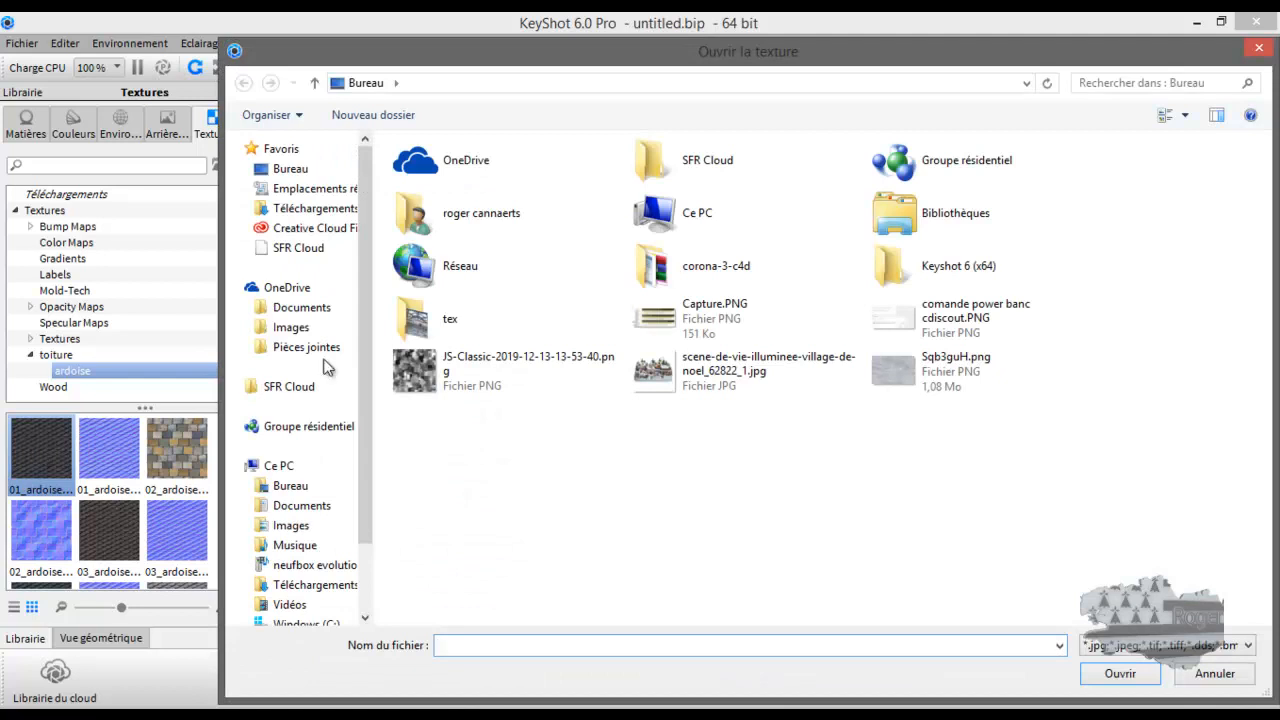
{"action": "left_click", "coordinate": [1259, 49]}
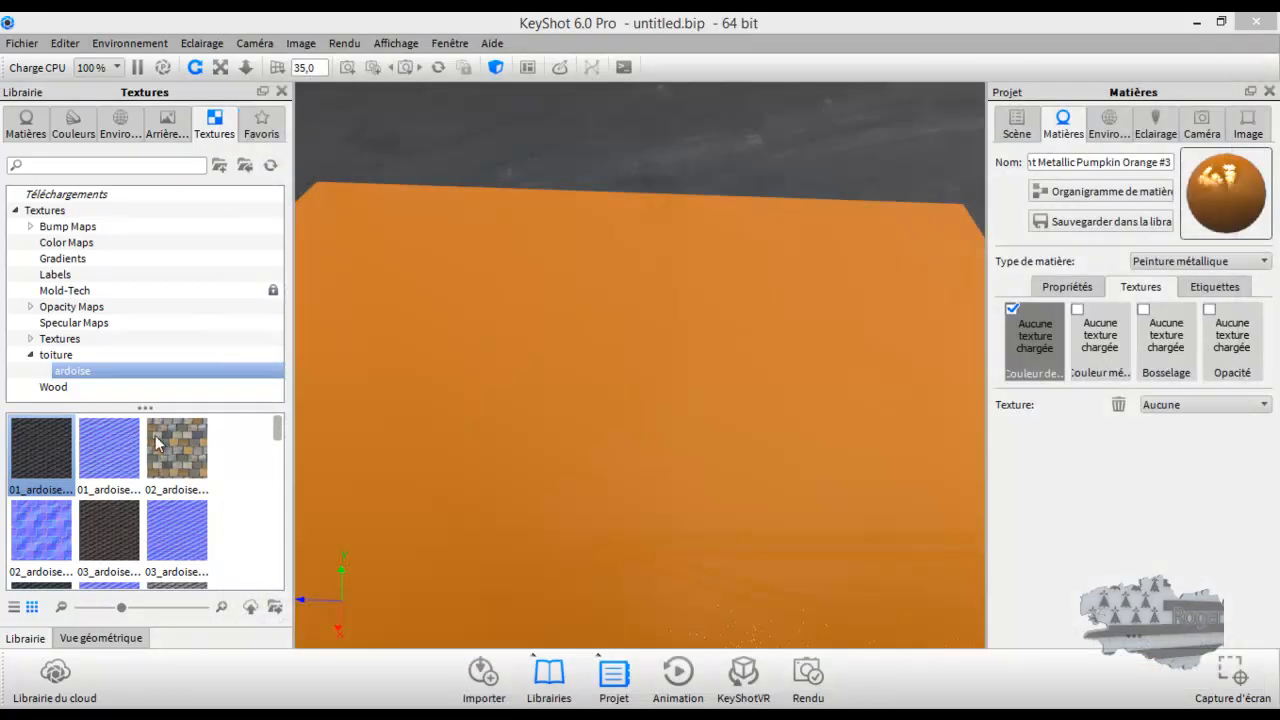
{"action": "left_click_drag", "start_coordinate": [50, 460], "coordinate": [1013, 316]}
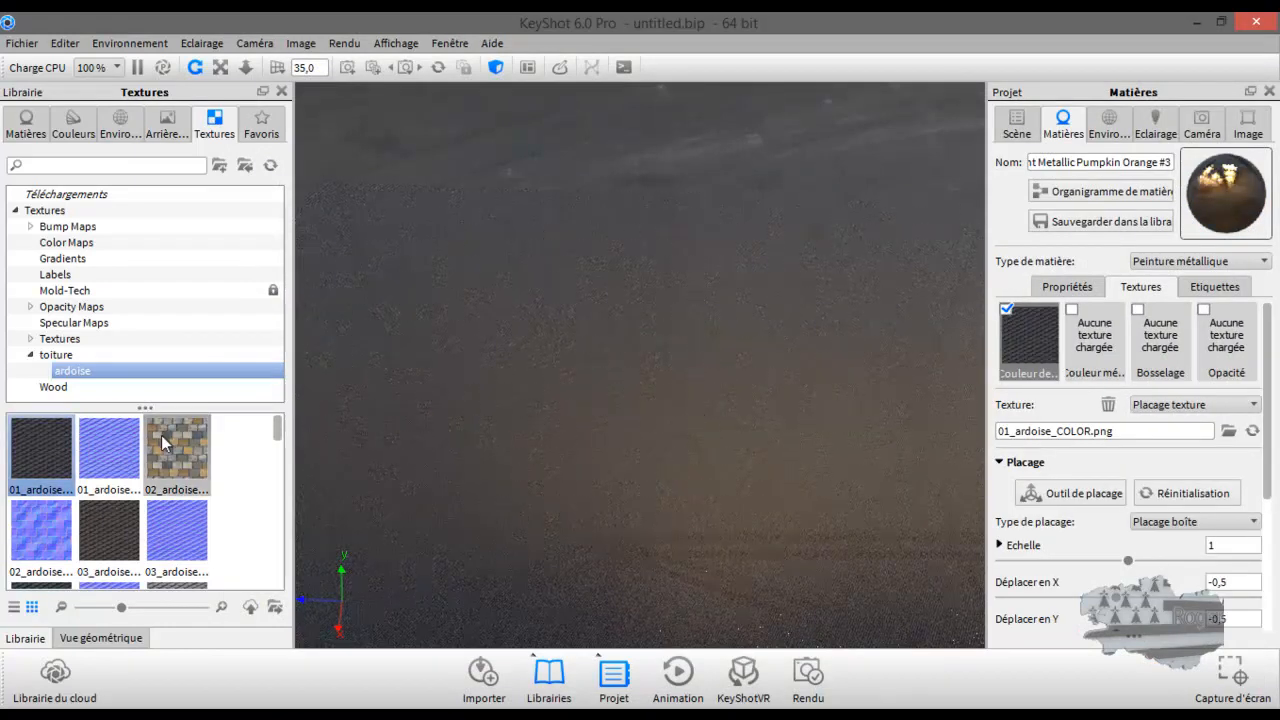
{"action": "left_click_drag", "start_coordinate": [116, 450], "coordinate": [1150, 329]}
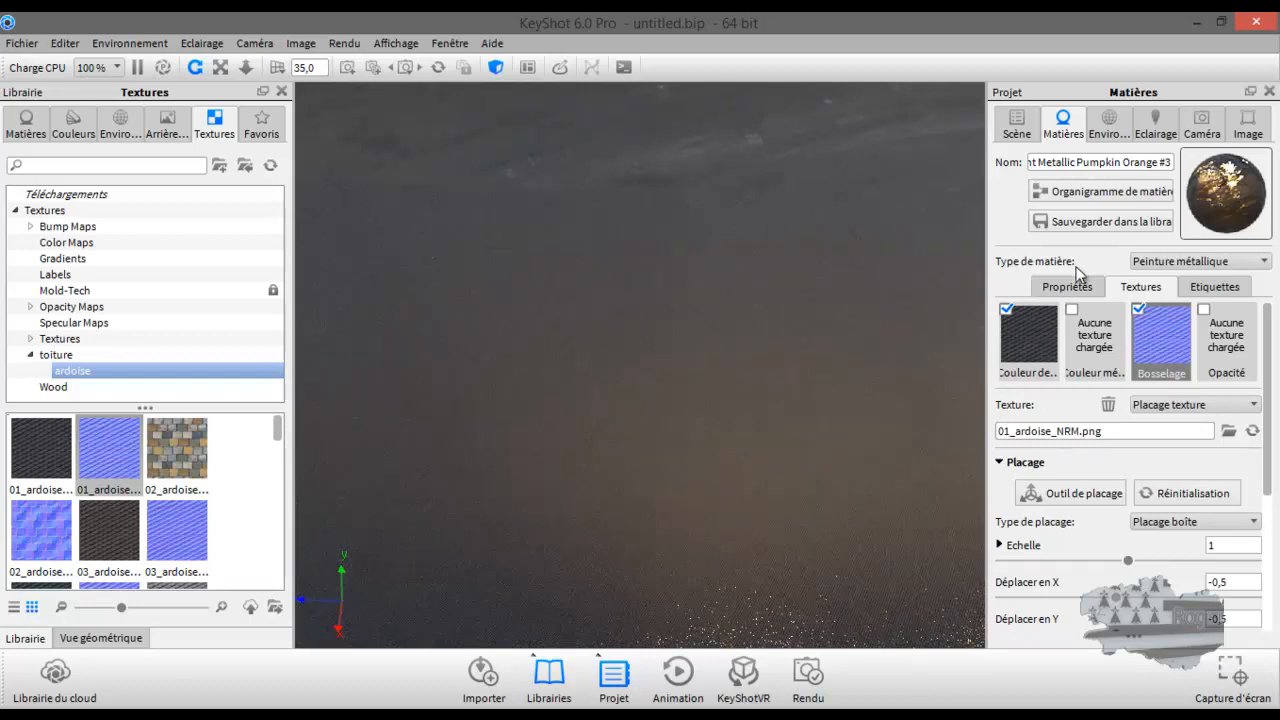
Set the material's metallic coverage to 0 and its clear-coat refractive index to 1
{"action": "left_click", "coordinate": [1067, 287]}
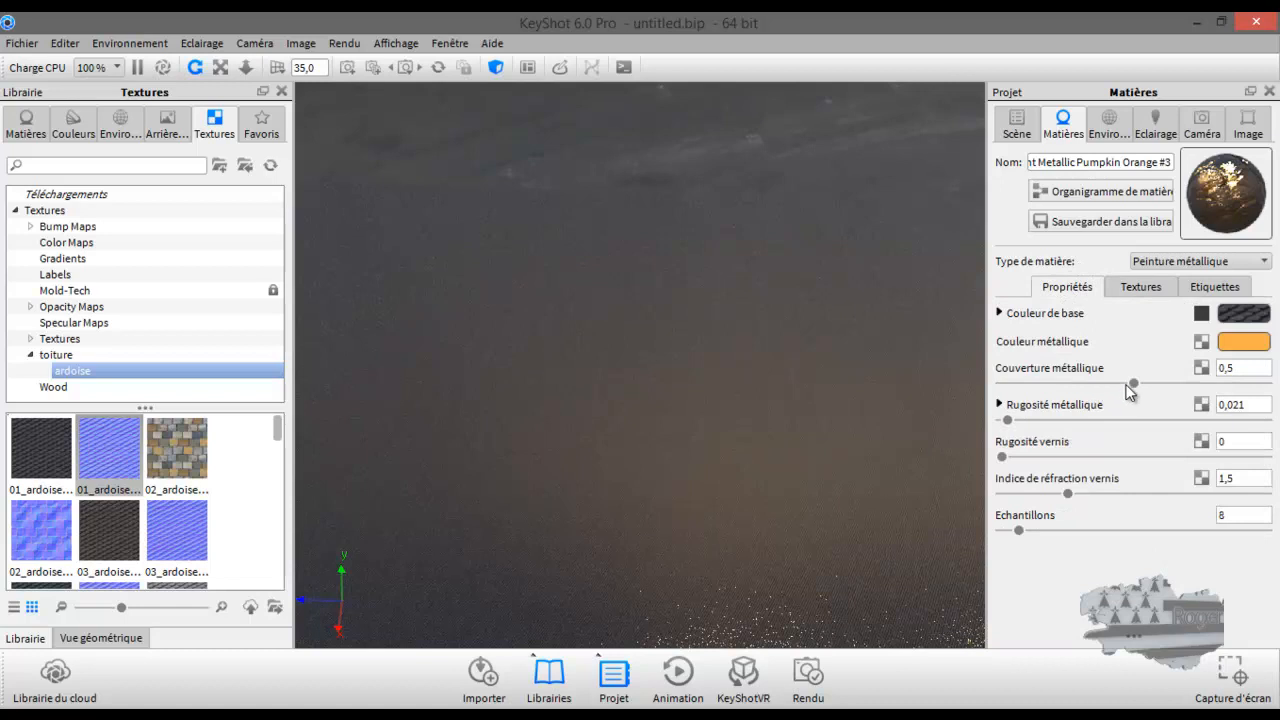
{"action": "left_click_drag", "start_coordinate": [1112, 386], "coordinate": [986, 400]}
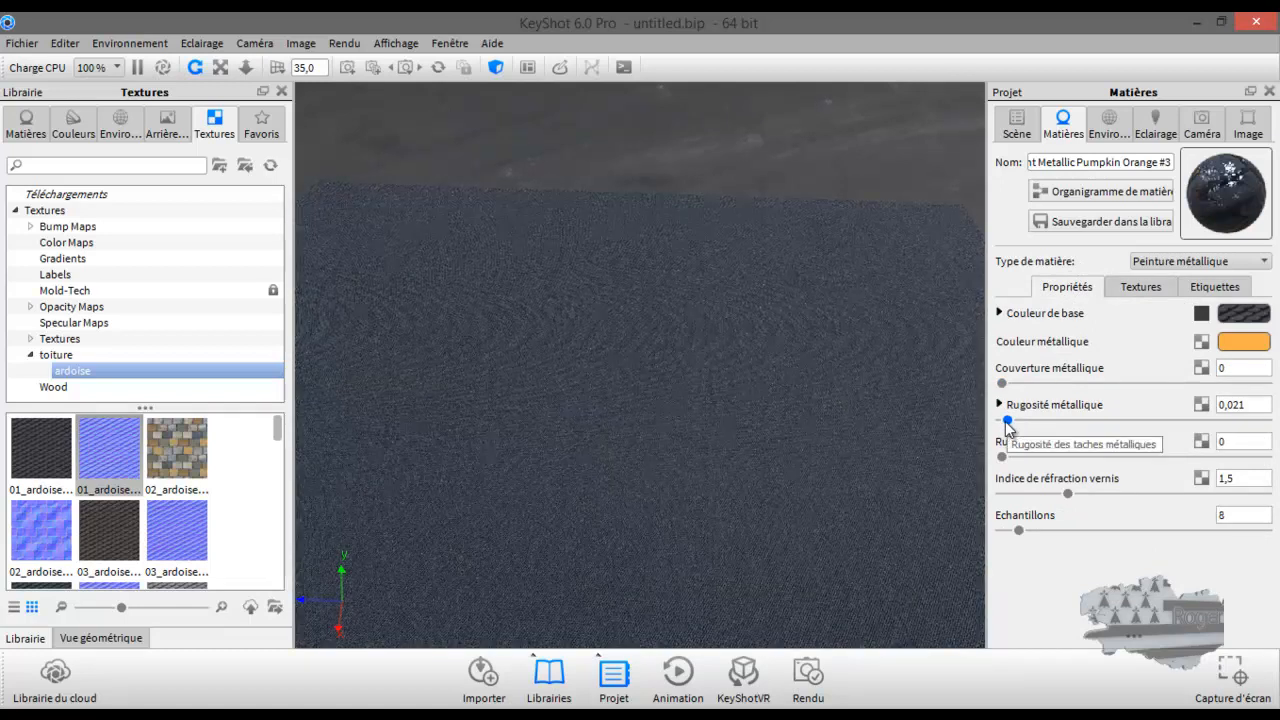
{"action": "left_click_drag", "start_coordinate": [1068, 494], "coordinate": [998, 500]}
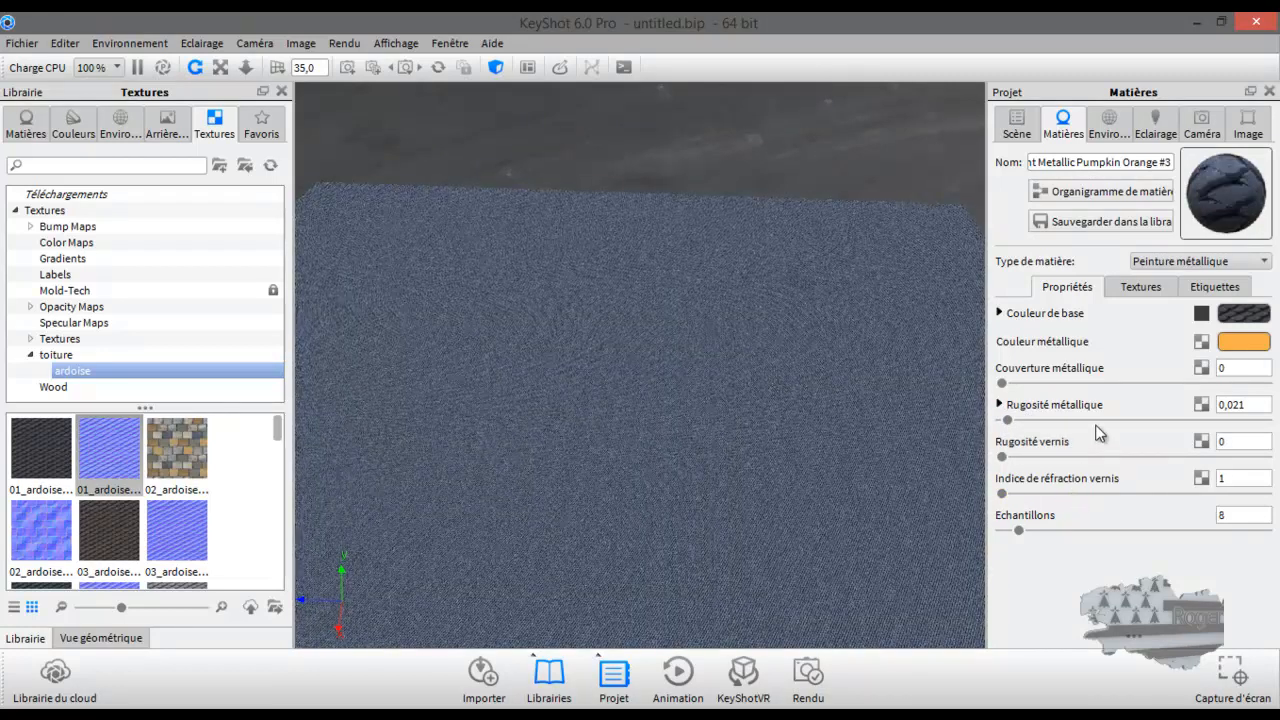
Change the material's metallic colour to pure white, RGB 255, 255, 255
{"action": "left_click", "coordinate": [1132, 290]}
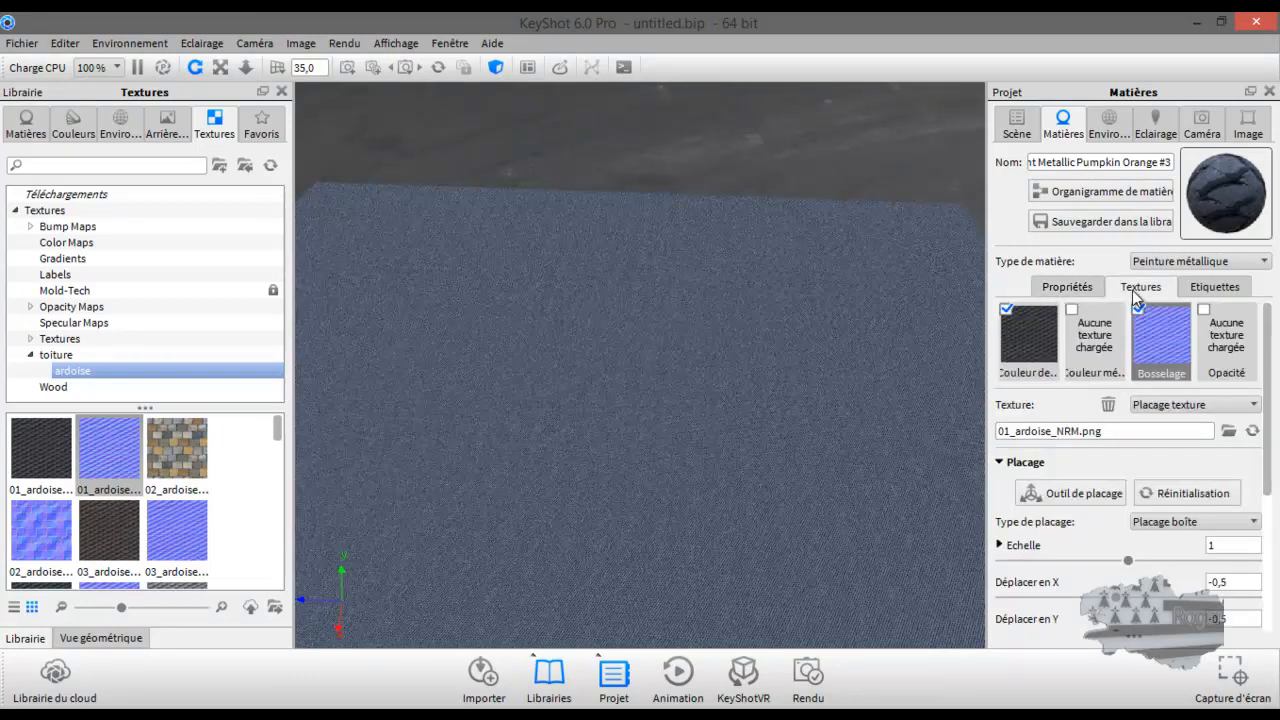
{"action": "left_click", "coordinate": [1086, 288]}
{"action": "left_click", "coordinate": [1243, 343]}
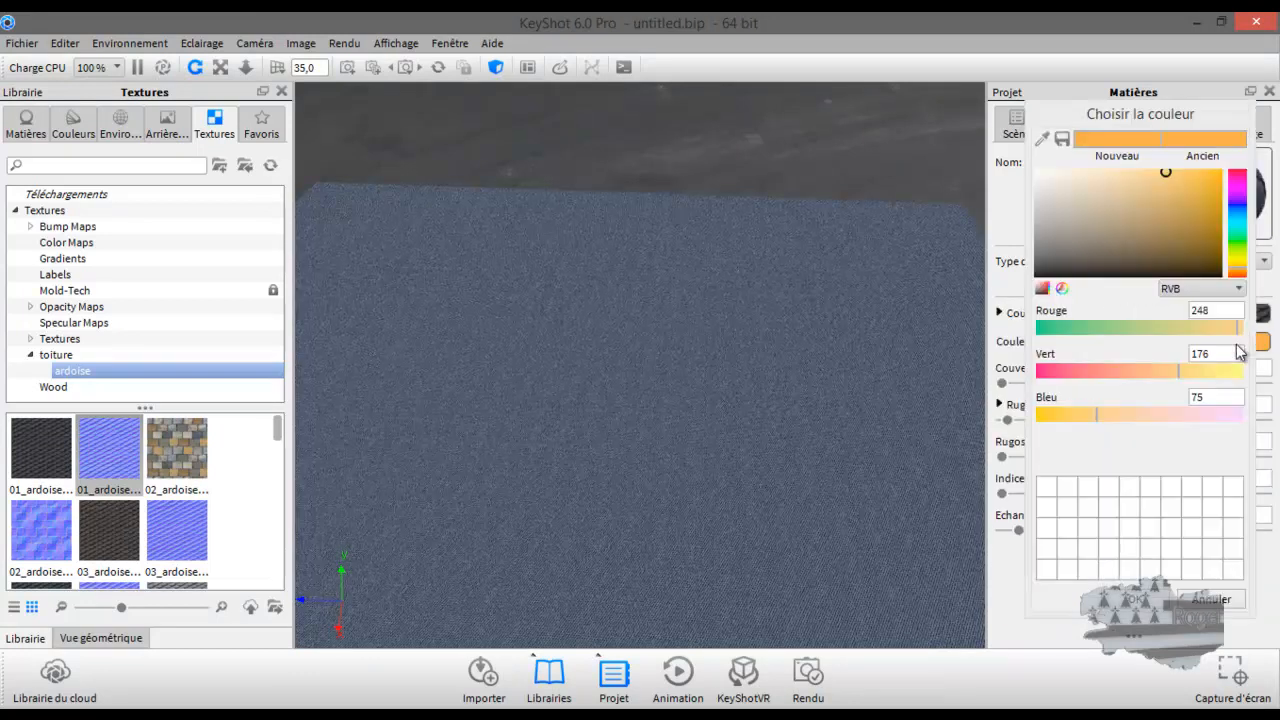
{"action": "left_click_drag", "start_coordinate": [1103, 254], "coordinate": [1034, 168]}
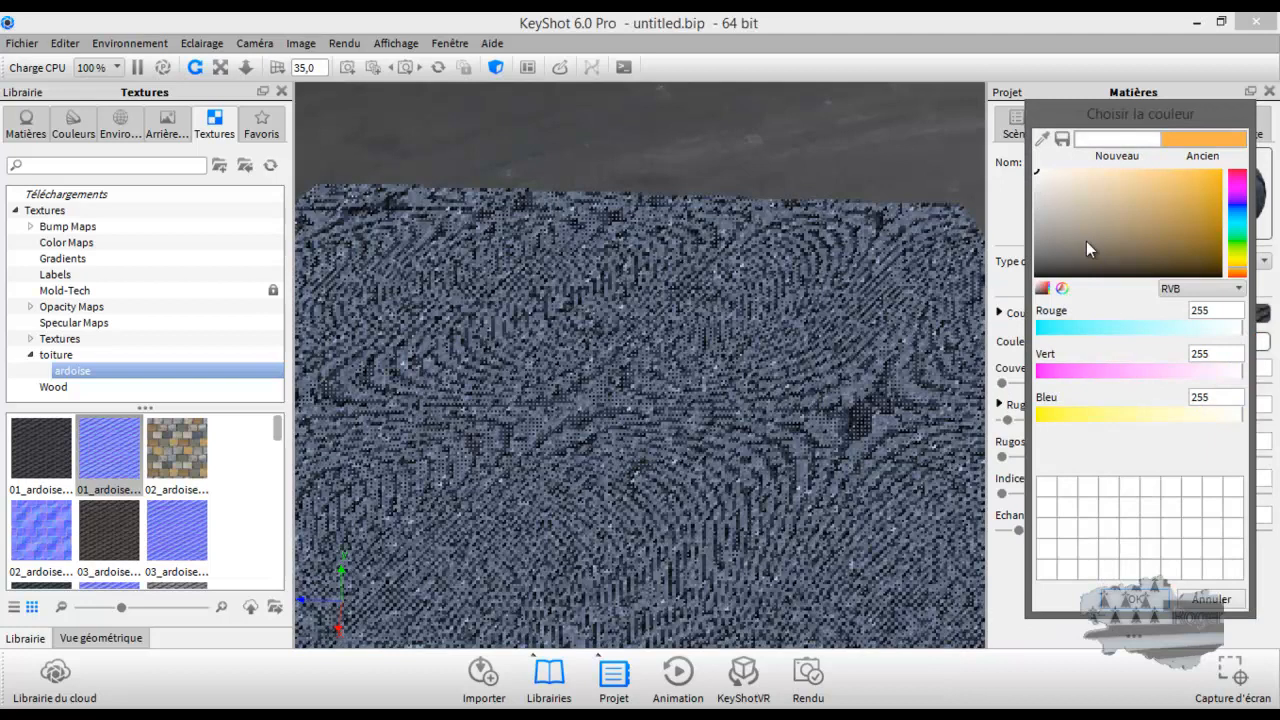
{"action": "left_click", "coordinate": [1128, 597]}
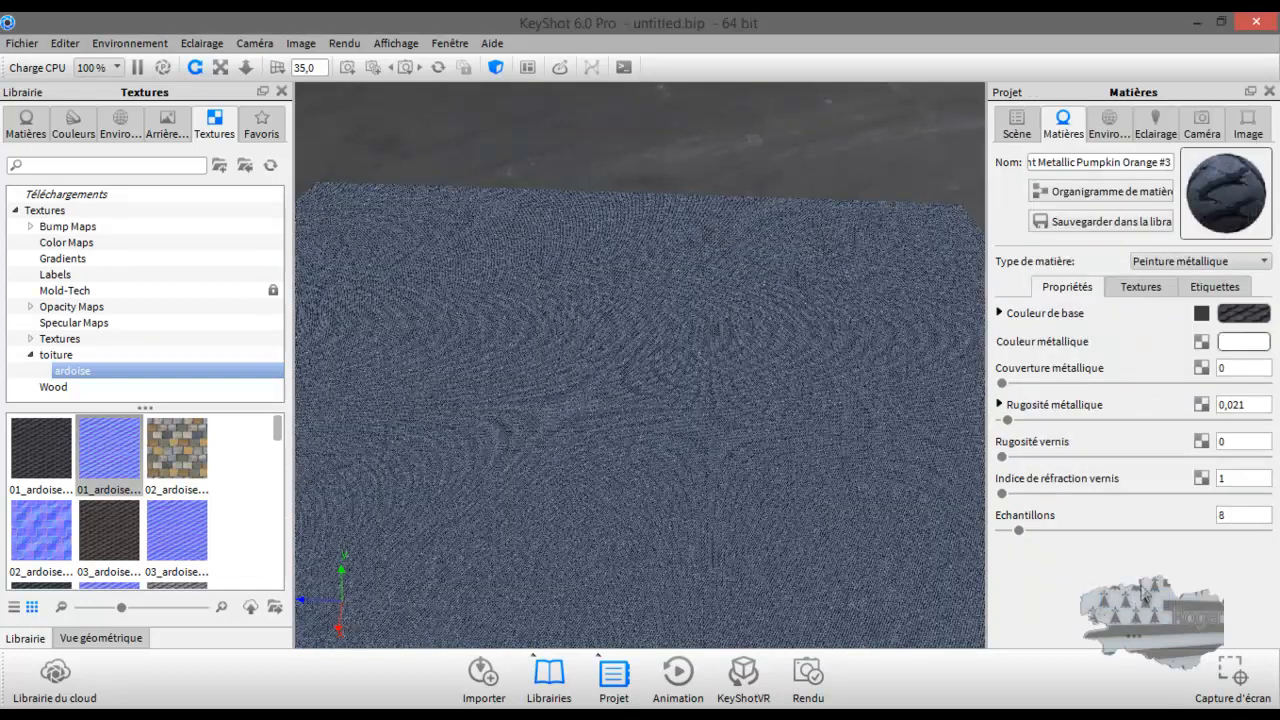
{"action": "left_click", "coordinate": [1201, 369]}
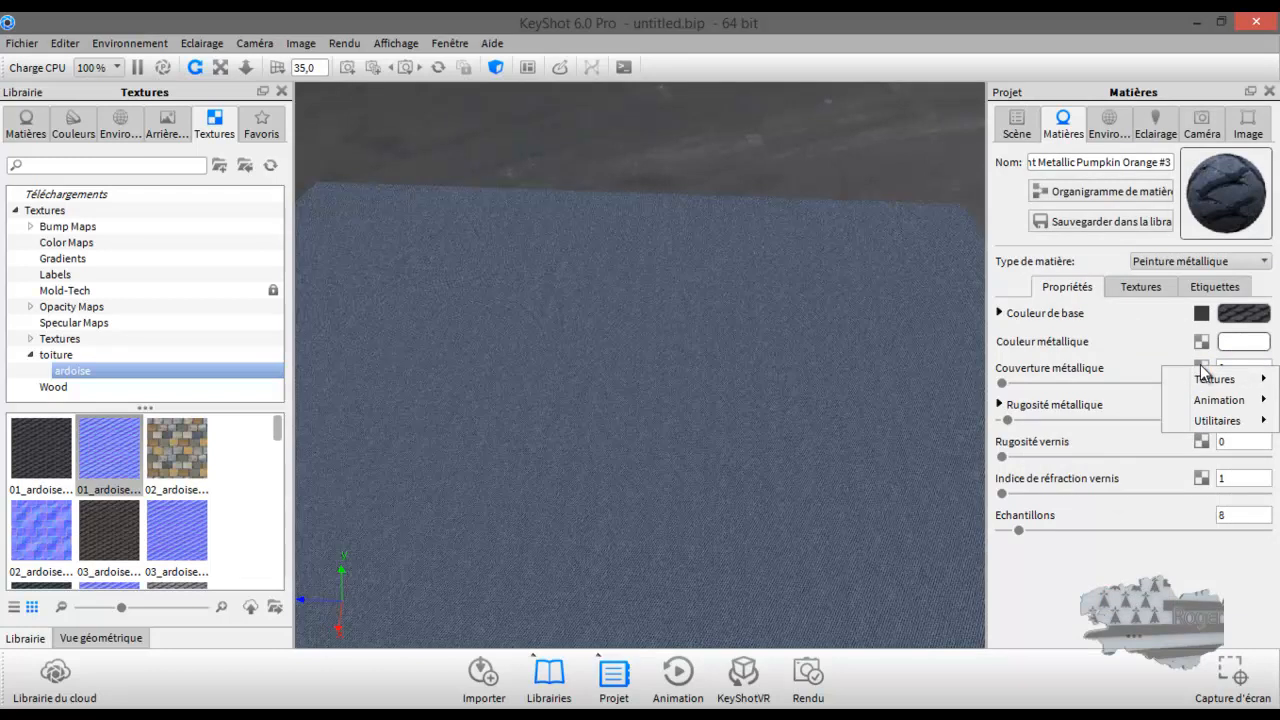
{"action": "left_click", "coordinate": [1164, 363]}
{"action": "right_click", "coordinate": [1234, 366]}
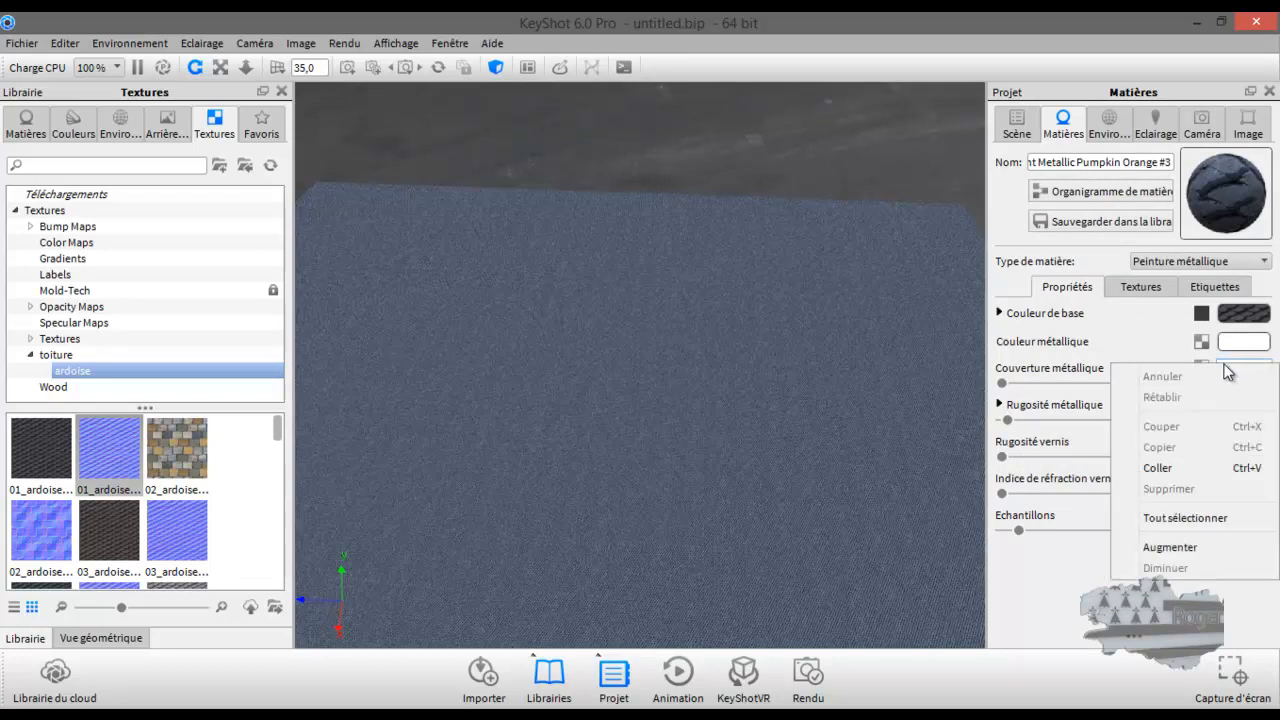
{"action": "left_click", "coordinate": [1142, 346]}
Set the slate texture's mapping scale to 40 and inspect the tiles on the whole plane
{"action": "left_click", "coordinate": [1141, 288]}
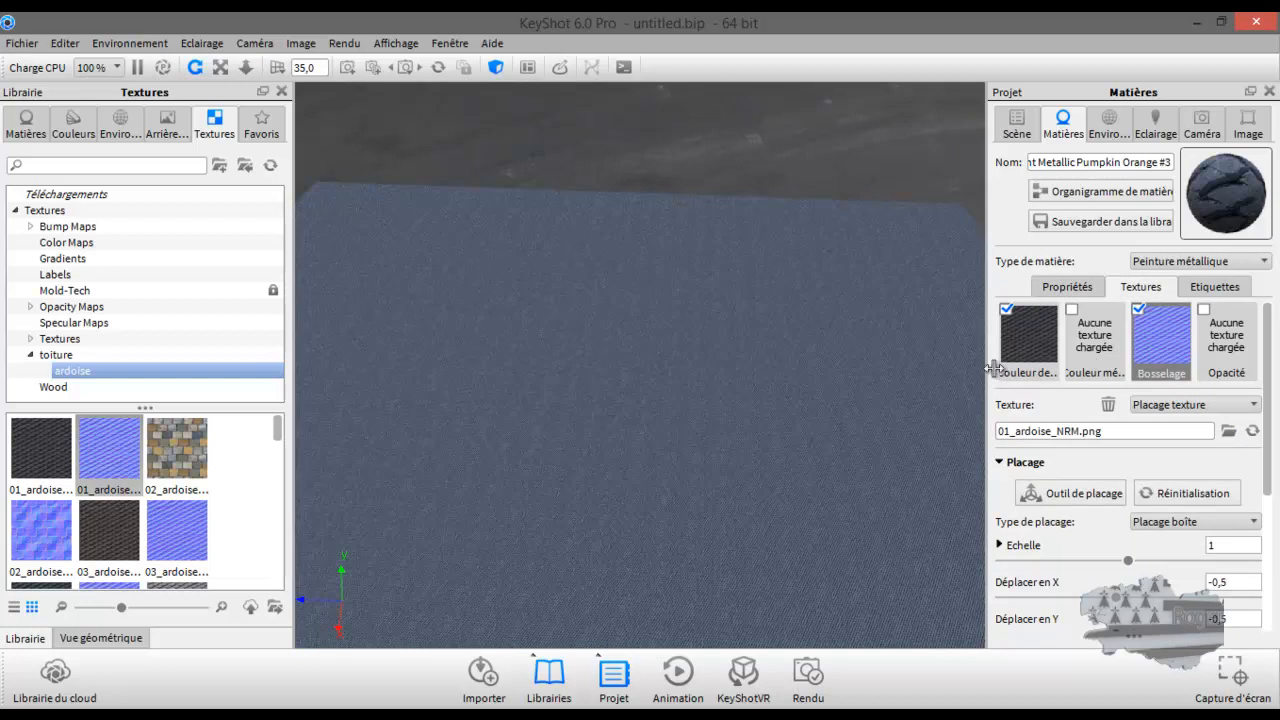
{"action": "scroll", "coordinate": [1108, 512], "scroll_direction": "down", "scroll_amount": 1}
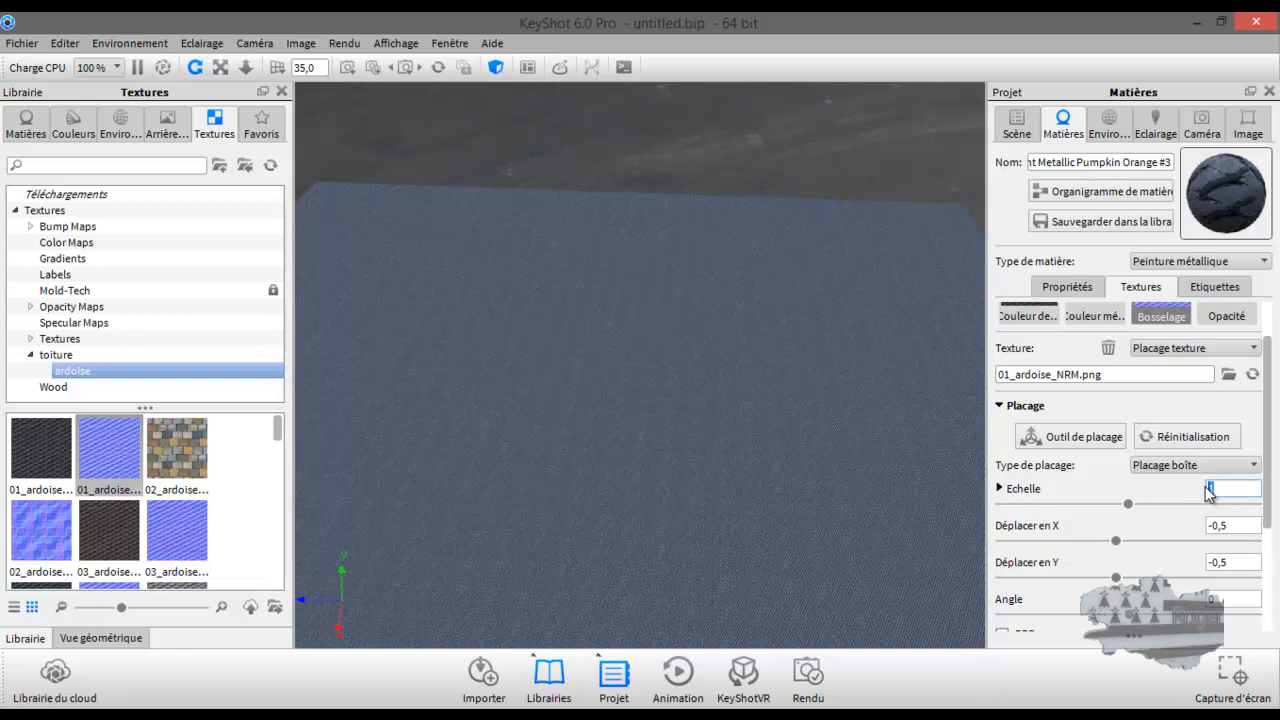
{"action": "key", "text": "Return"}
{"action": "scroll", "coordinate": [773, 311], "scroll_direction": "up", "scroll_amount": 3}
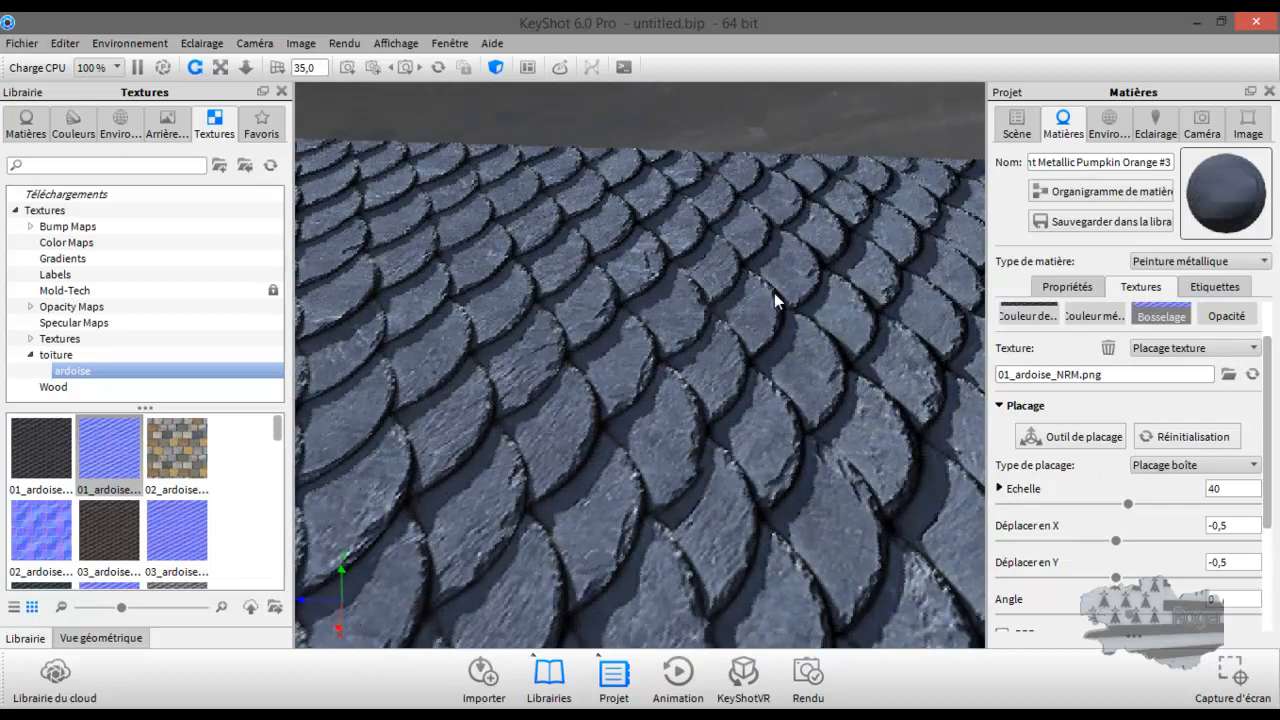
{"action": "scroll", "coordinate": [772, 327], "scroll_direction": "down", "scroll_amount": 4}
{"action": "right_click", "coordinate": [804, 395]}
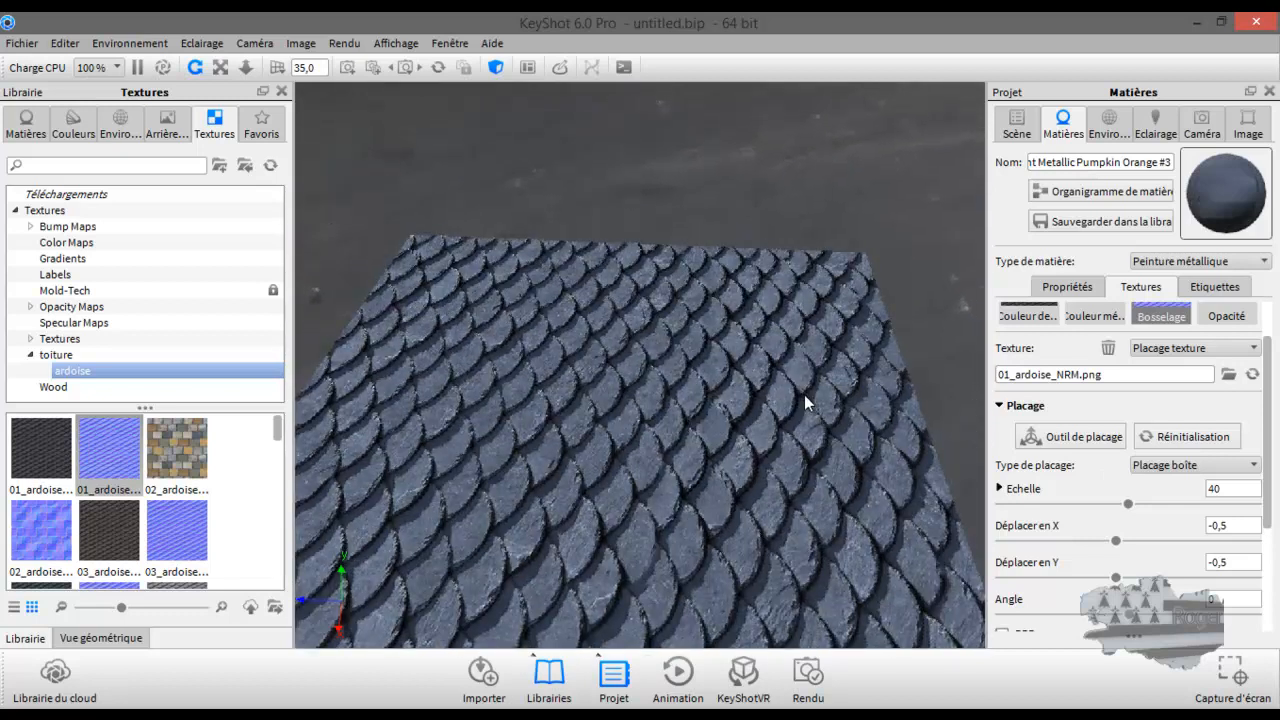
{"action": "left_click", "coordinate": [791, 392]}
{"action": "left_click_drag", "start_coordinate": [809, 449], "coordinate": [553, 501]}
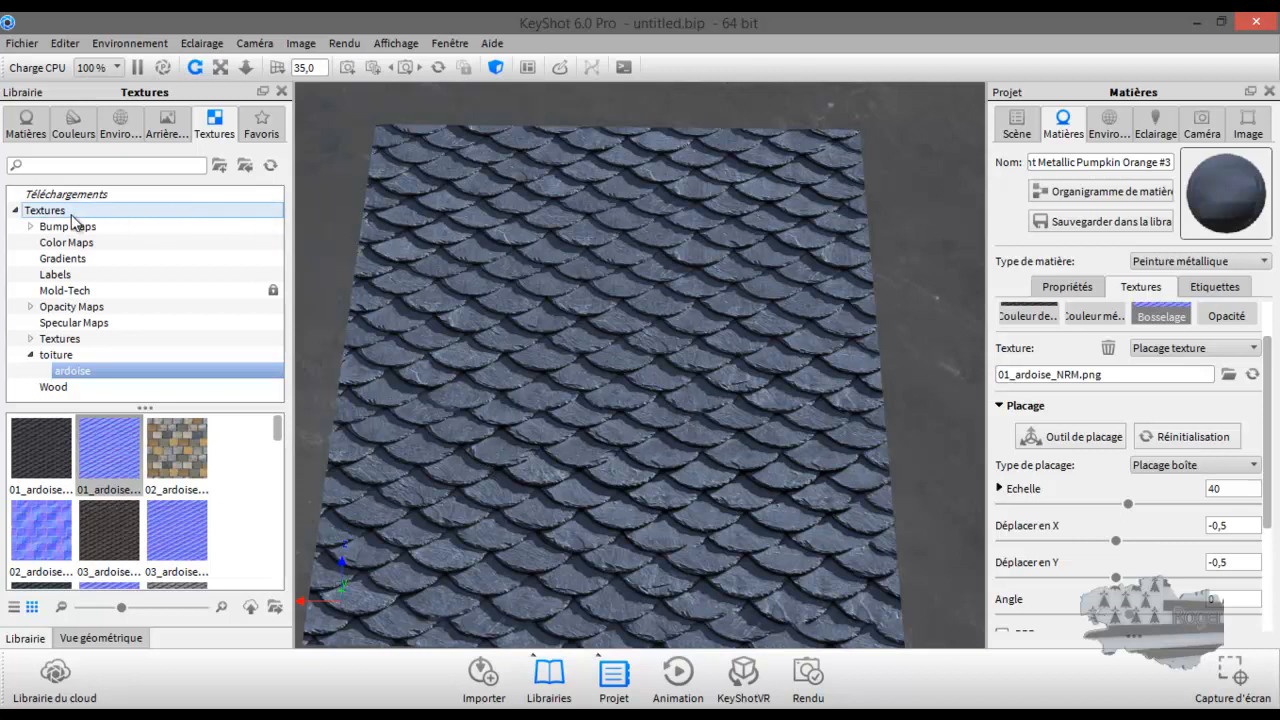
Browse the material library's folders, including Axalta Paint, Cloth and Leather, Light and the 02 subfolder of tuto
{"action": "left_click", "coordinate": [14, 210]}
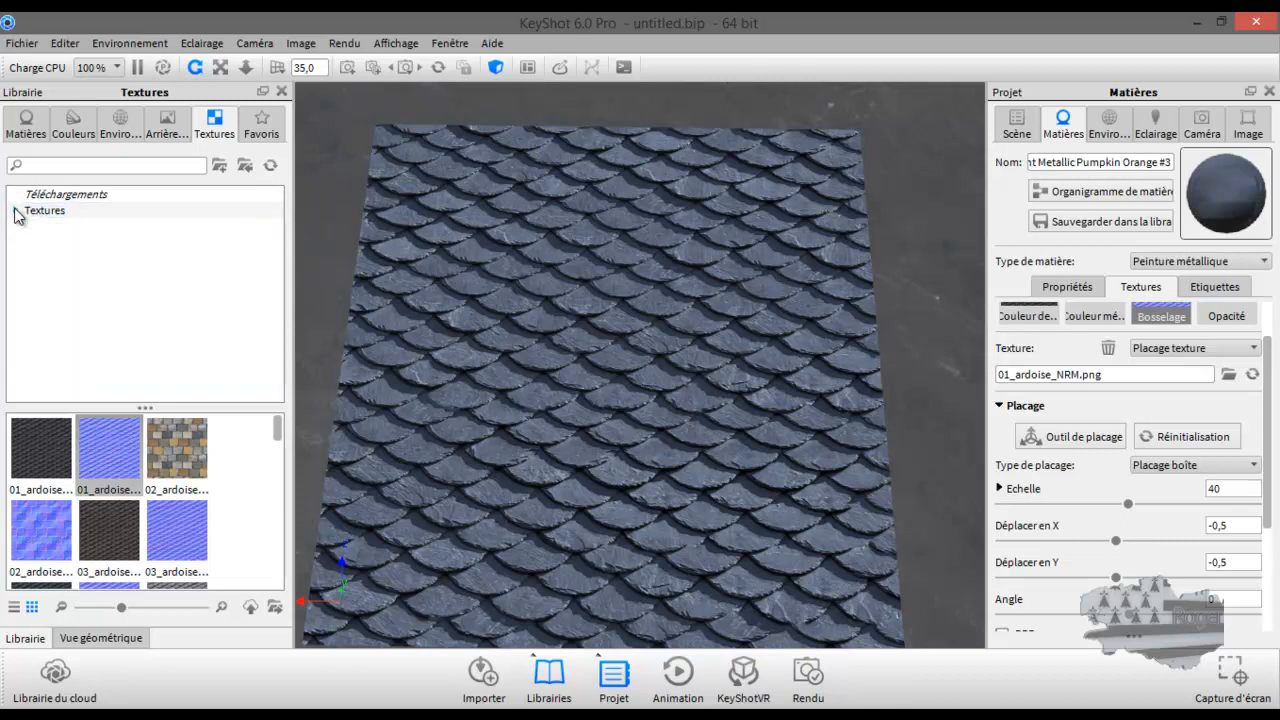
{"action": "left_click", "coordinate": [26, 124]}
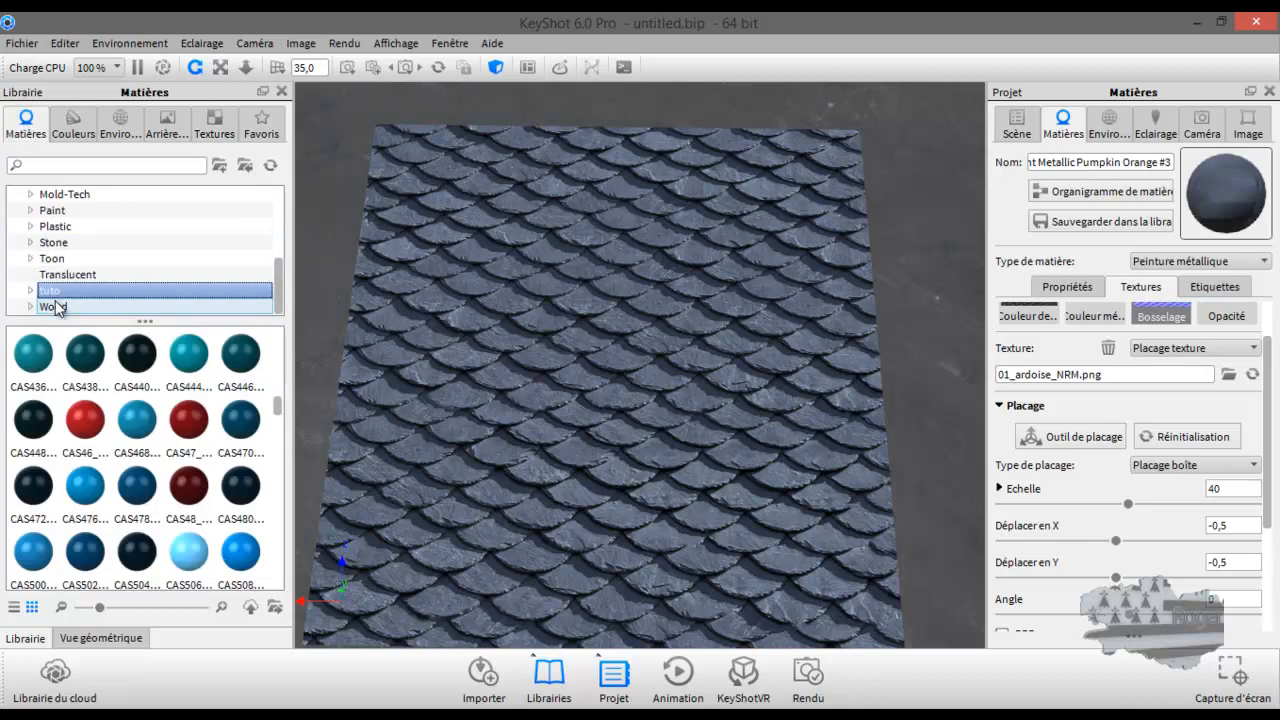
{"action": "scroll", "coordinate": [57, 300], "scroll_direction": "up", "scroll_amount": 4}
{"action": "left_click", "coordinate": [70, 228]}
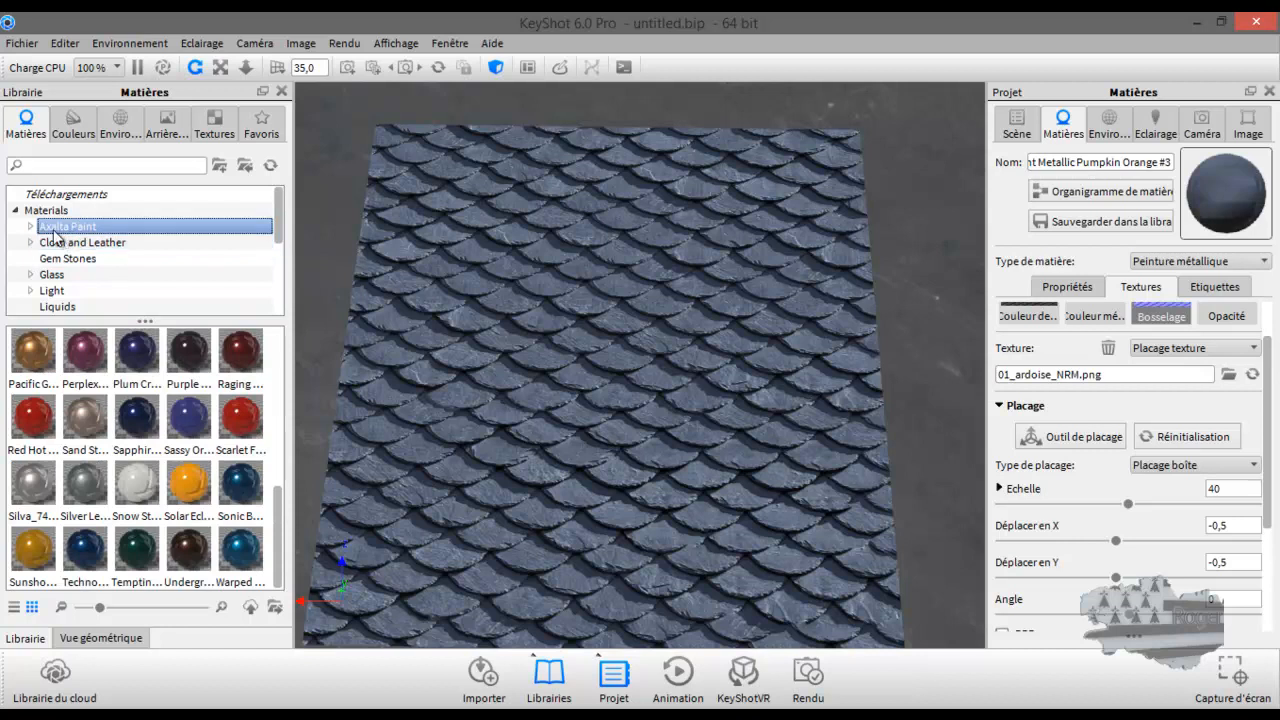
{"action": "double_click", "coordinate": [41, 227]}
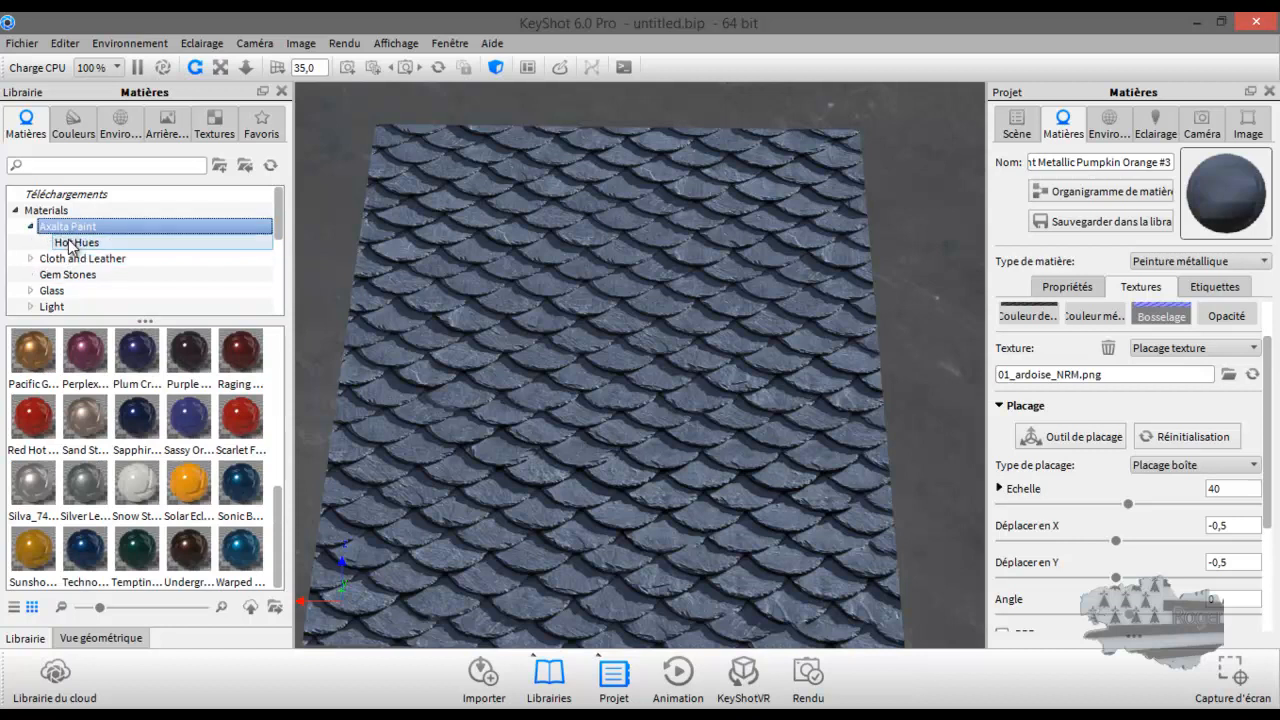
{"action": "left_click", "coordinate": [64, 243]}
{"action": "left_click", "coordinate": [31, 227]}
{"action": "left_click", "coordinate": [32, 243]}
{"action": "left_click", "coordinate": [31, 243]}
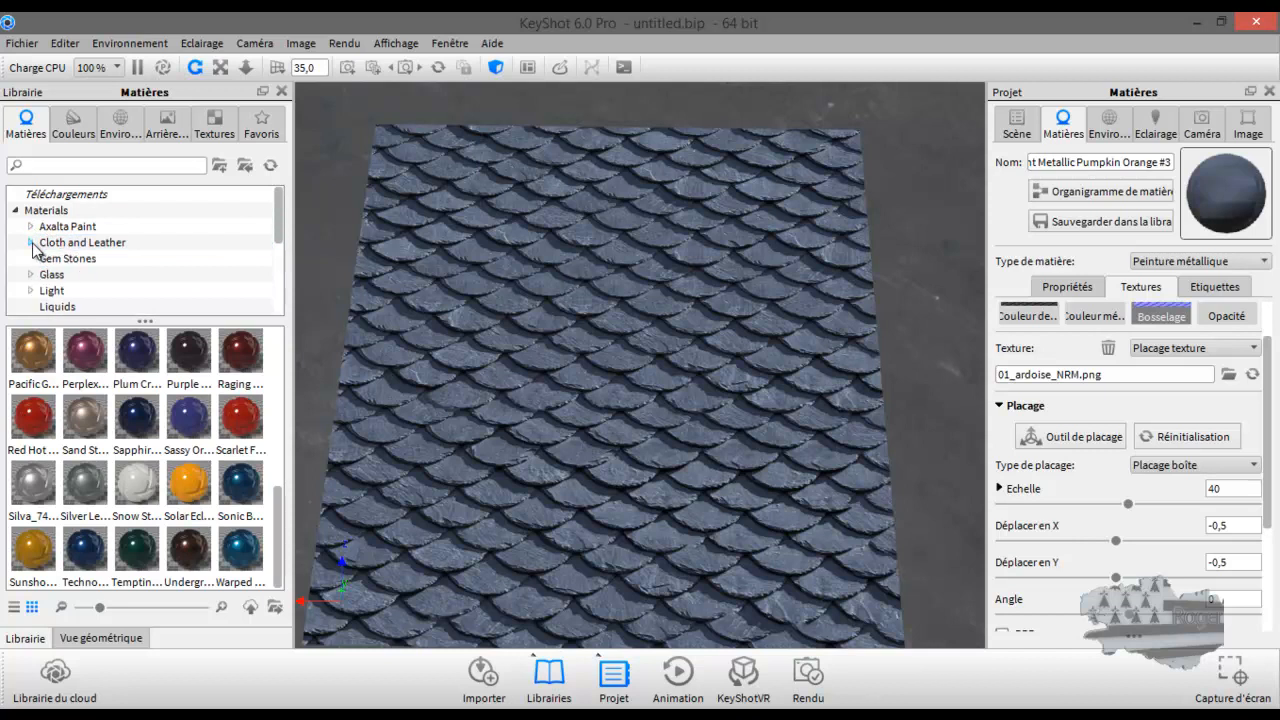
{"action": "double_click", "coordinate": [62, 291]}
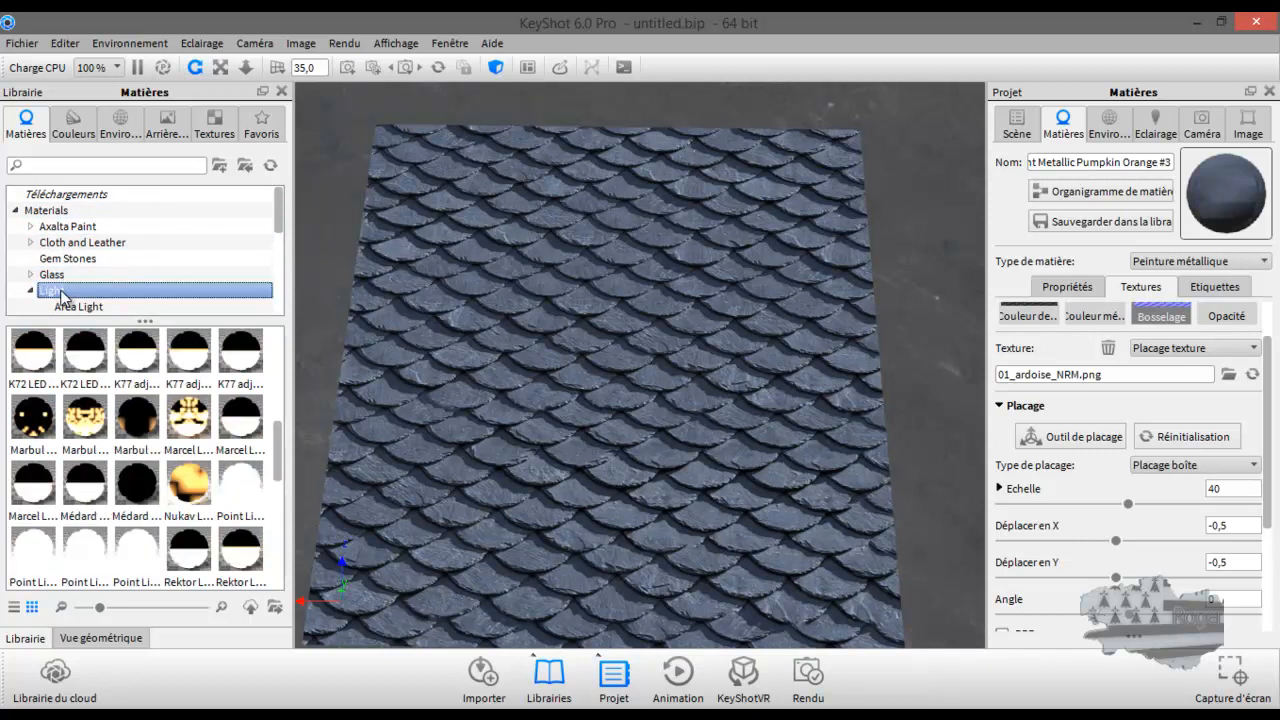
{"action": "scroll", "coordinate": [107, 290], "scroll_direction": "down", "scroll_amount": 2}
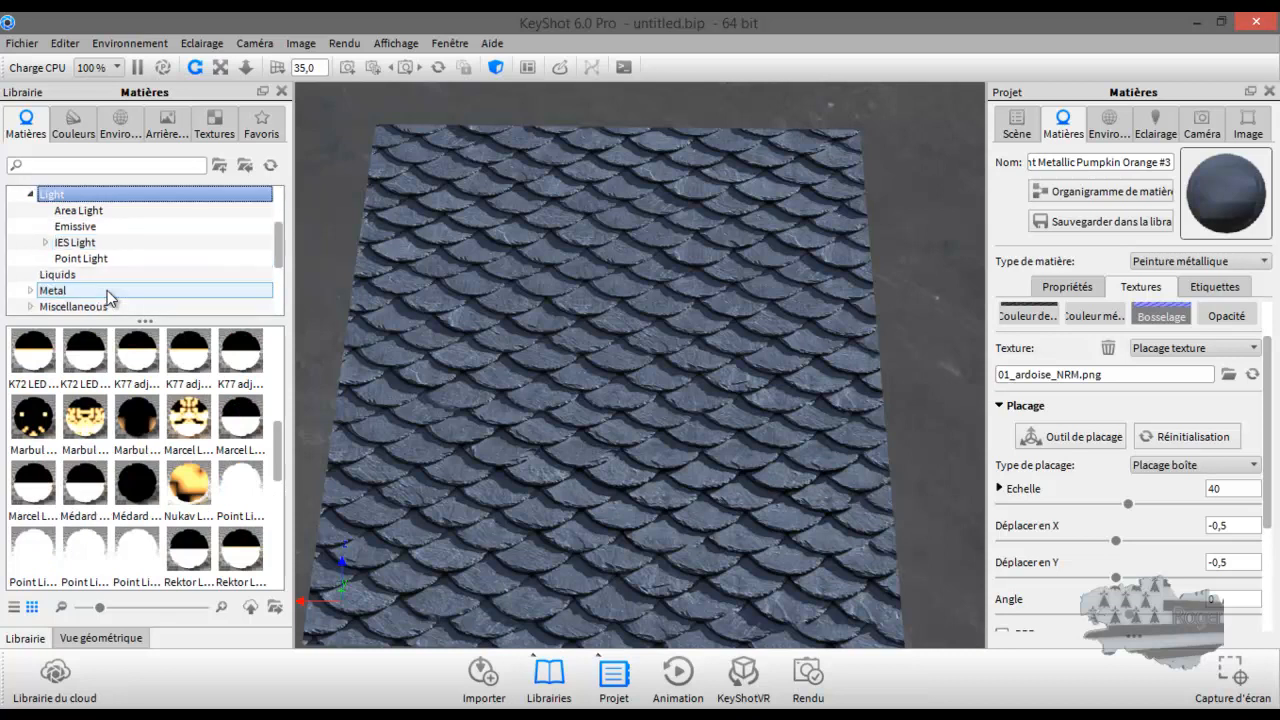
{"action": "left_click", "coordinate": [31, 194]}
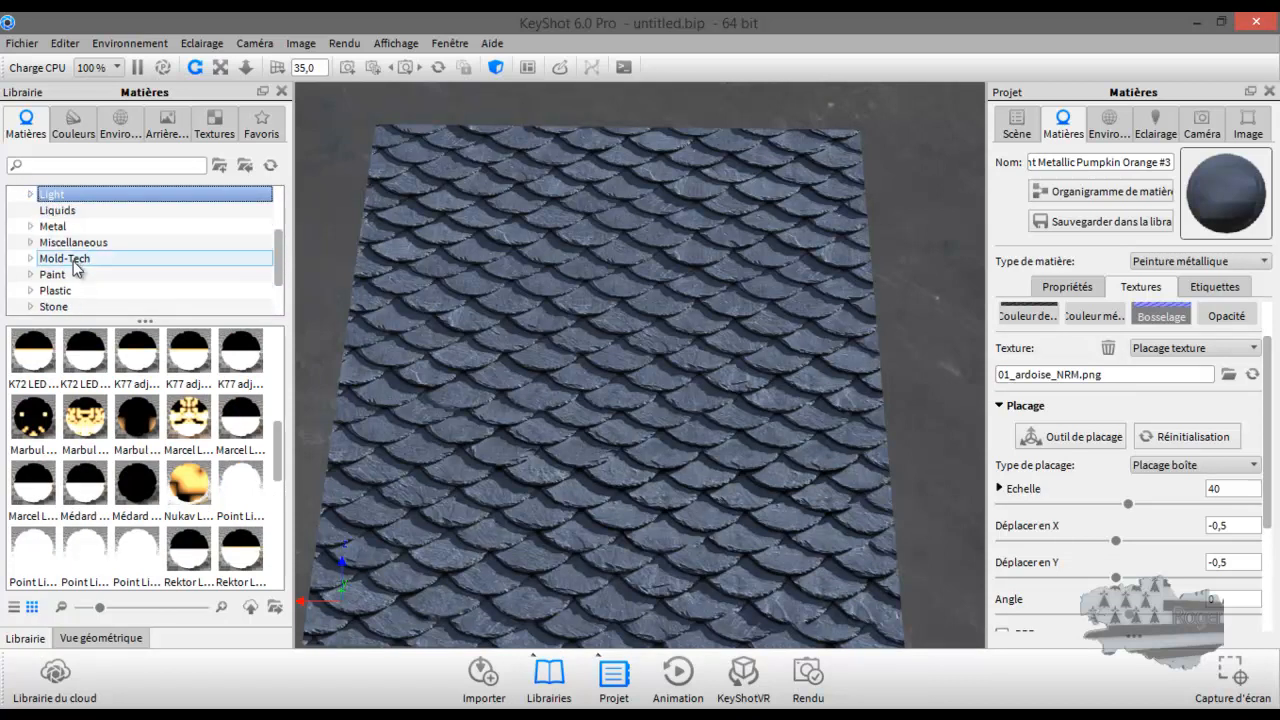
{"action": "scroll", "coordinate": [76, 296], "scroll_direction": "down", "scroll_amount": 1}
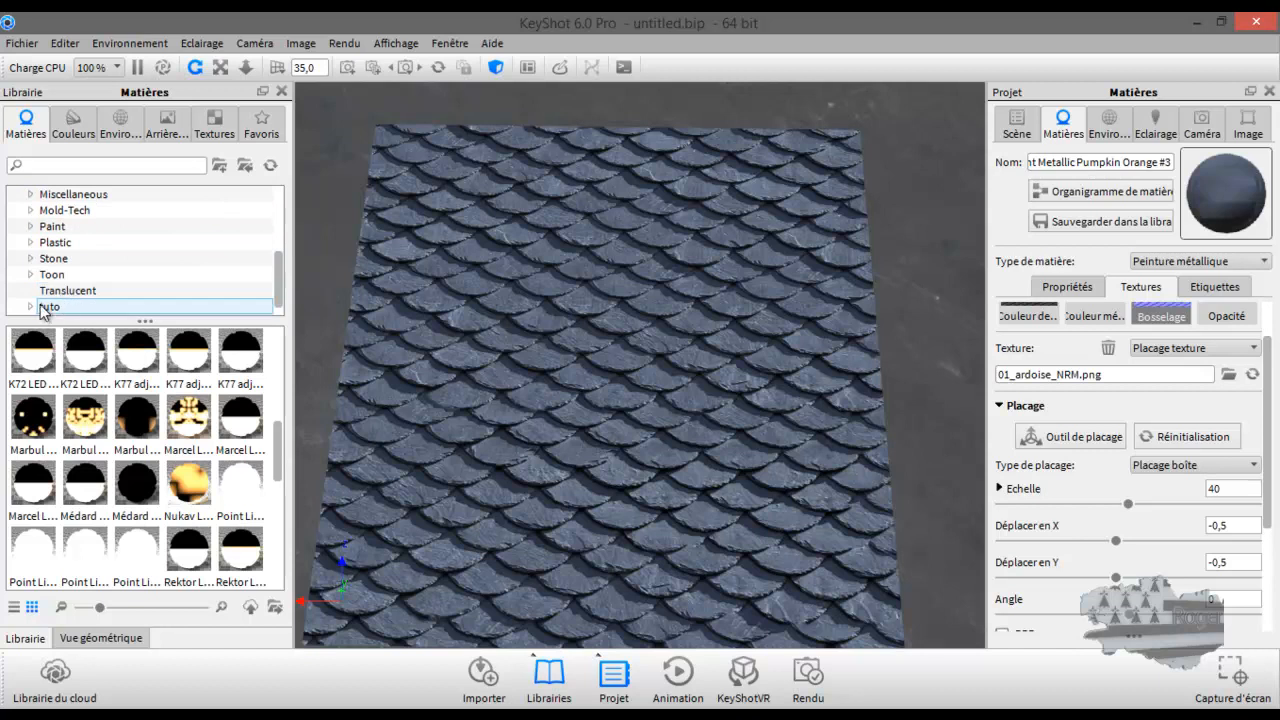
{"action": "double_click", "coordinate": [105, 306]}
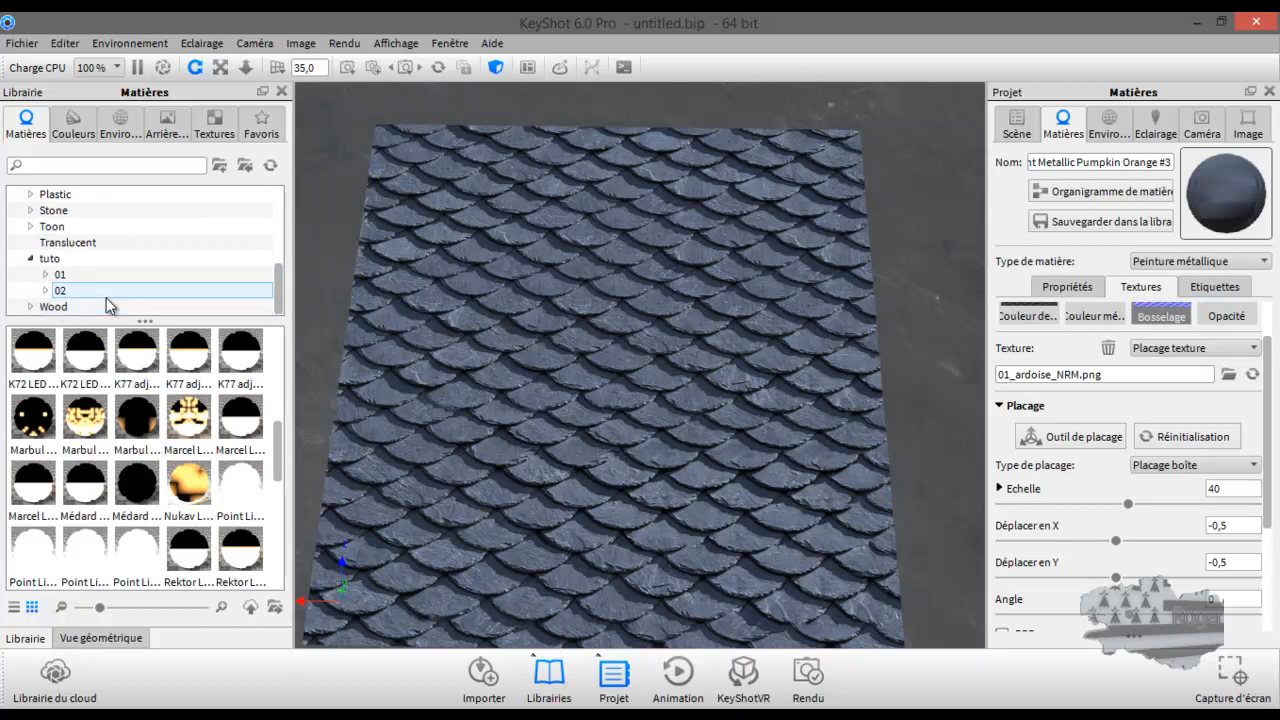
{"action": "left_click", "coordinate": [100, 291]}
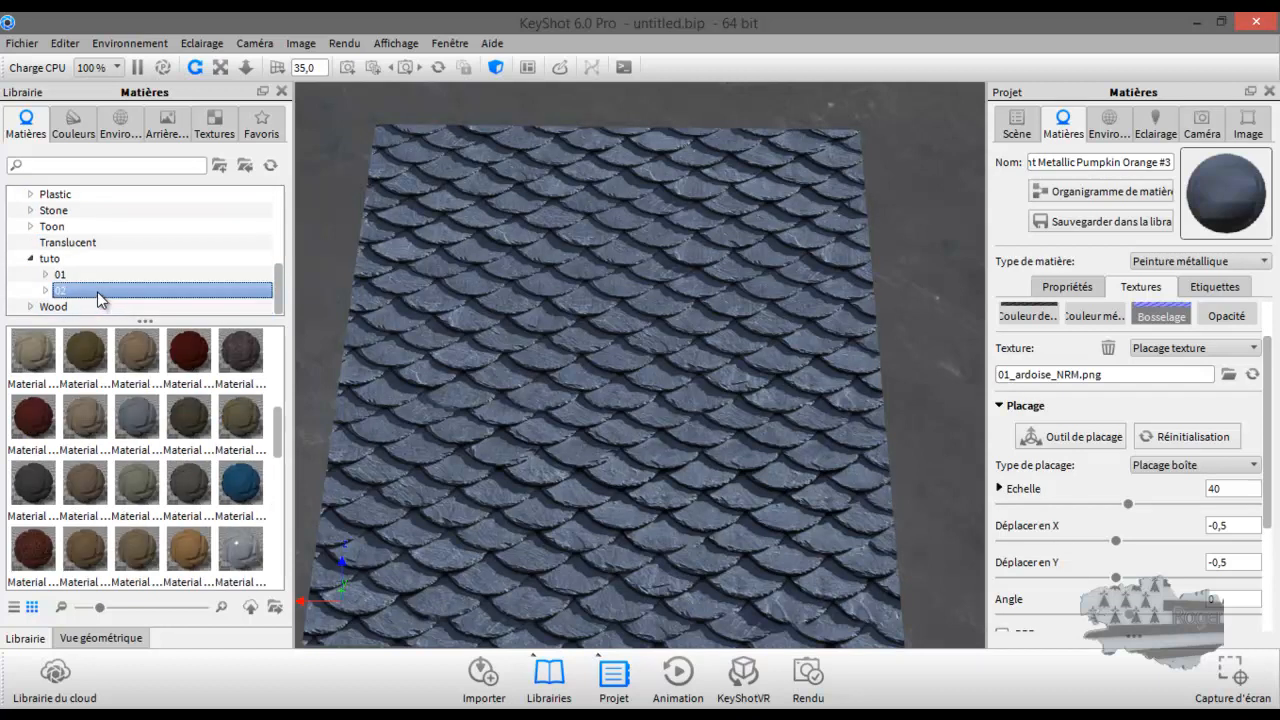
Add a subfolder named ardoise to the tuto folder of the material library
{"action": "left_click", "coordinate": [75, 259]}
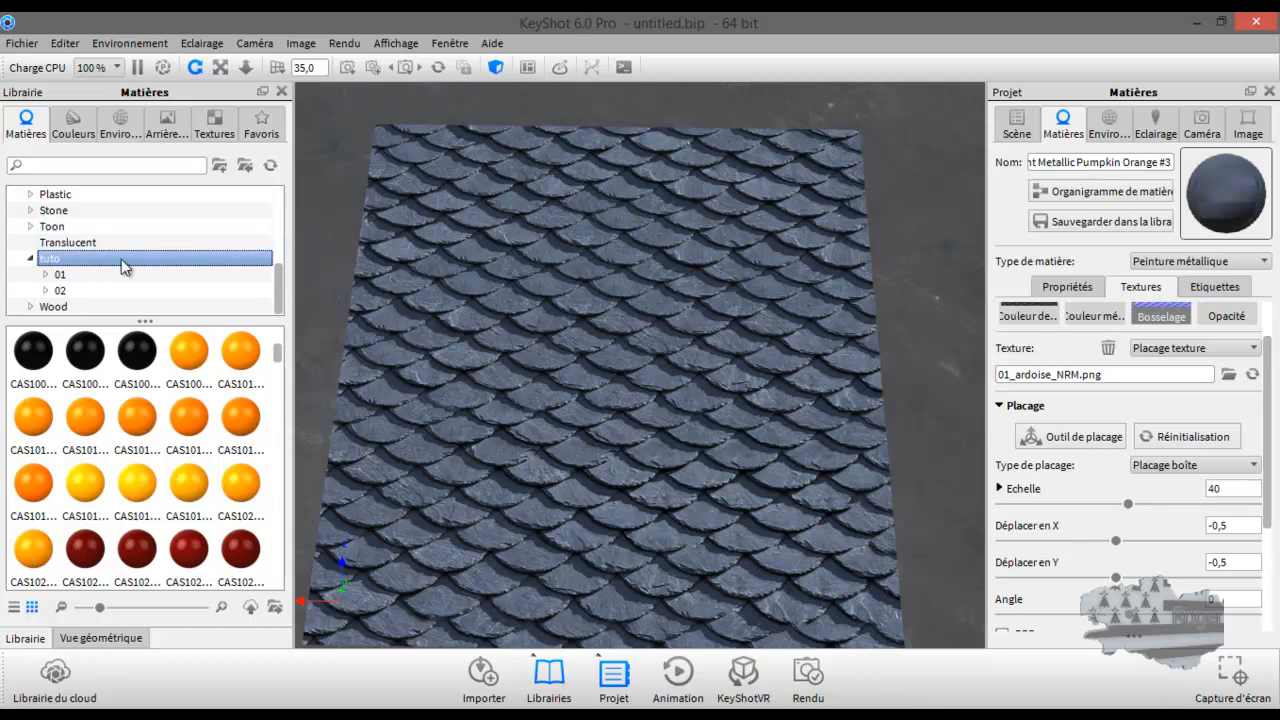
{"action": "left_click", "coordinate": [220, 166]}
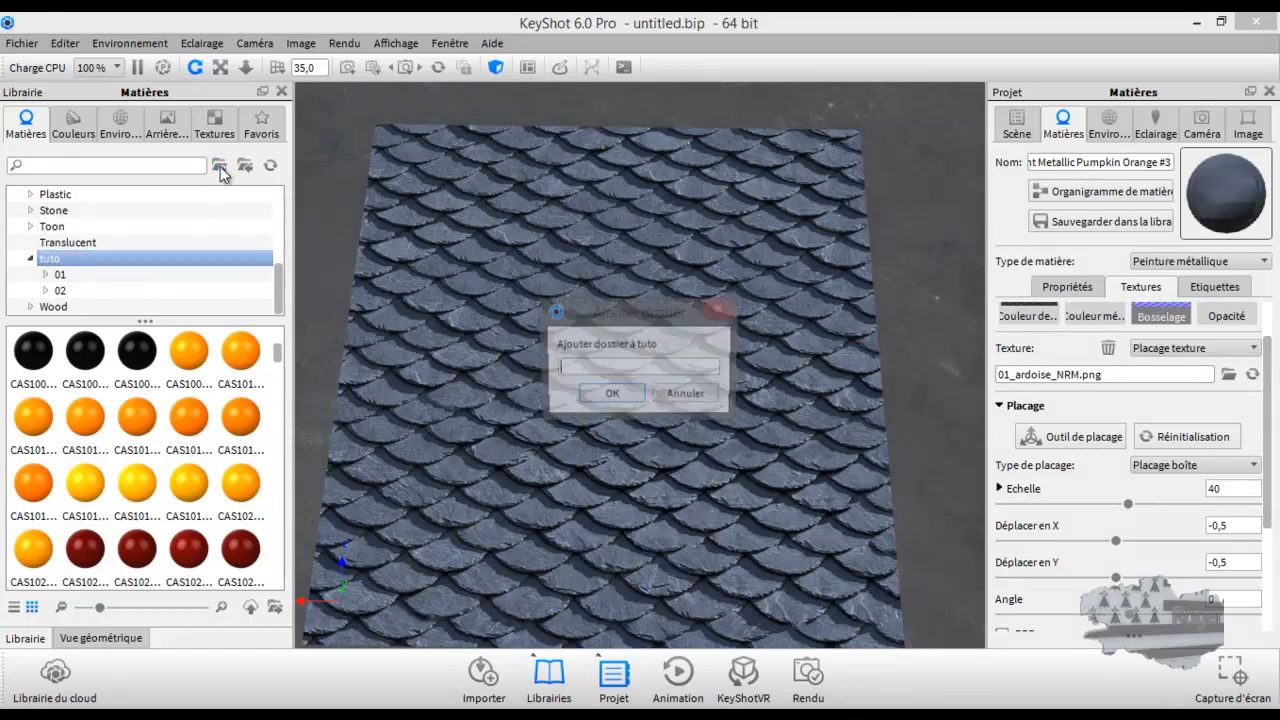
{"action": "type", "text": "ar"}
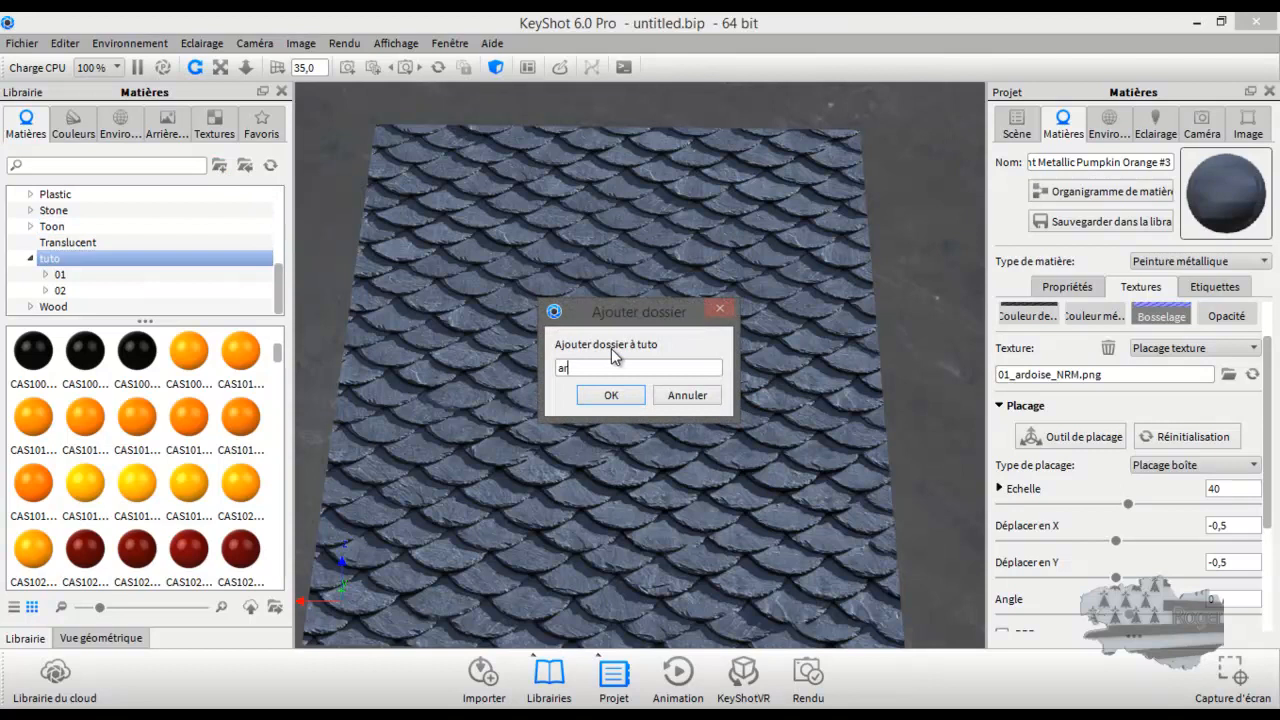
{"action": "type", "text": "doise"}
{"action": "left_click", "coordinate": [611, 395]}
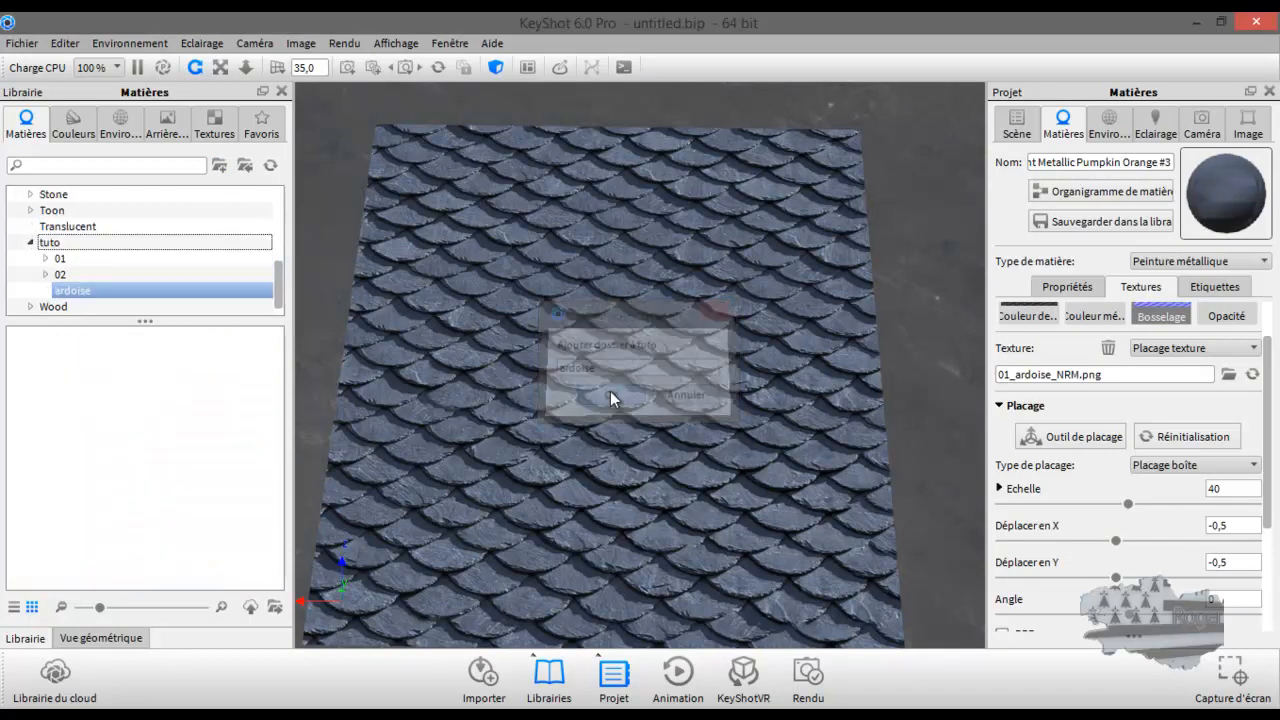
{"action": "left_click", "coordinate": [97, 292]}
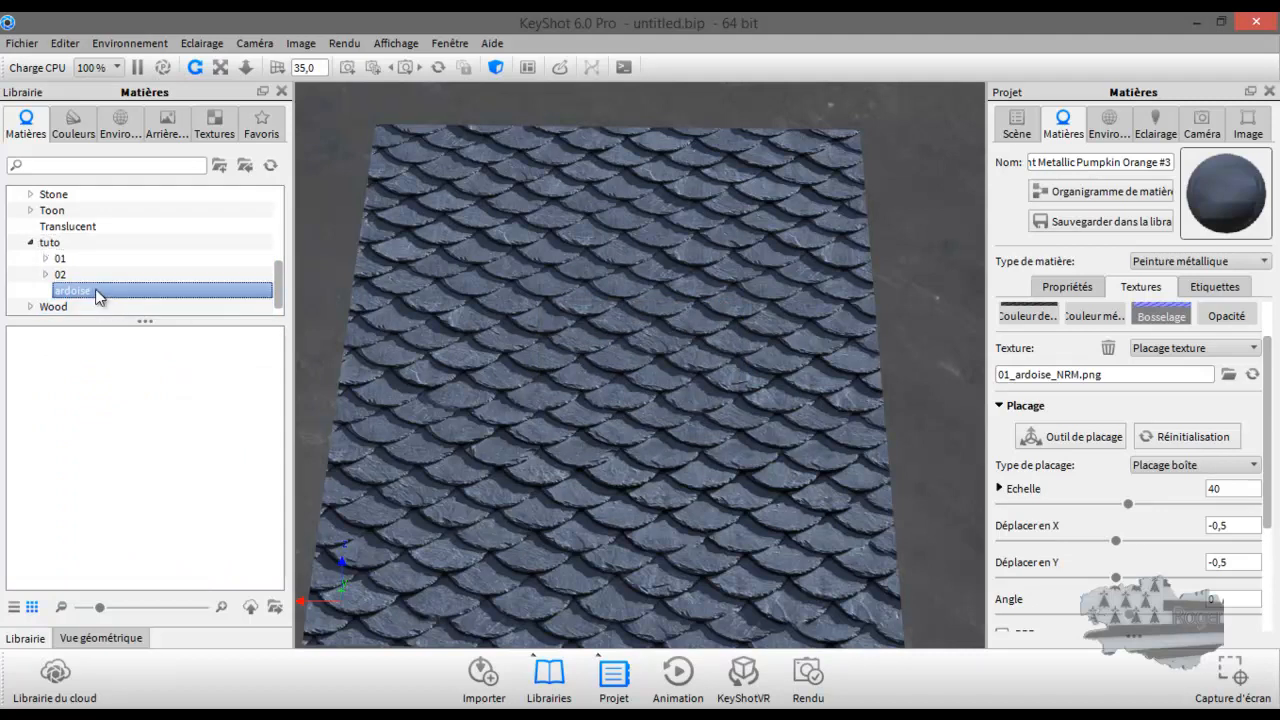
Delete the ardoise subfolder from the tuto folder and collapse tuto
{"action": "right_click", "coordinate": [97, 292]}
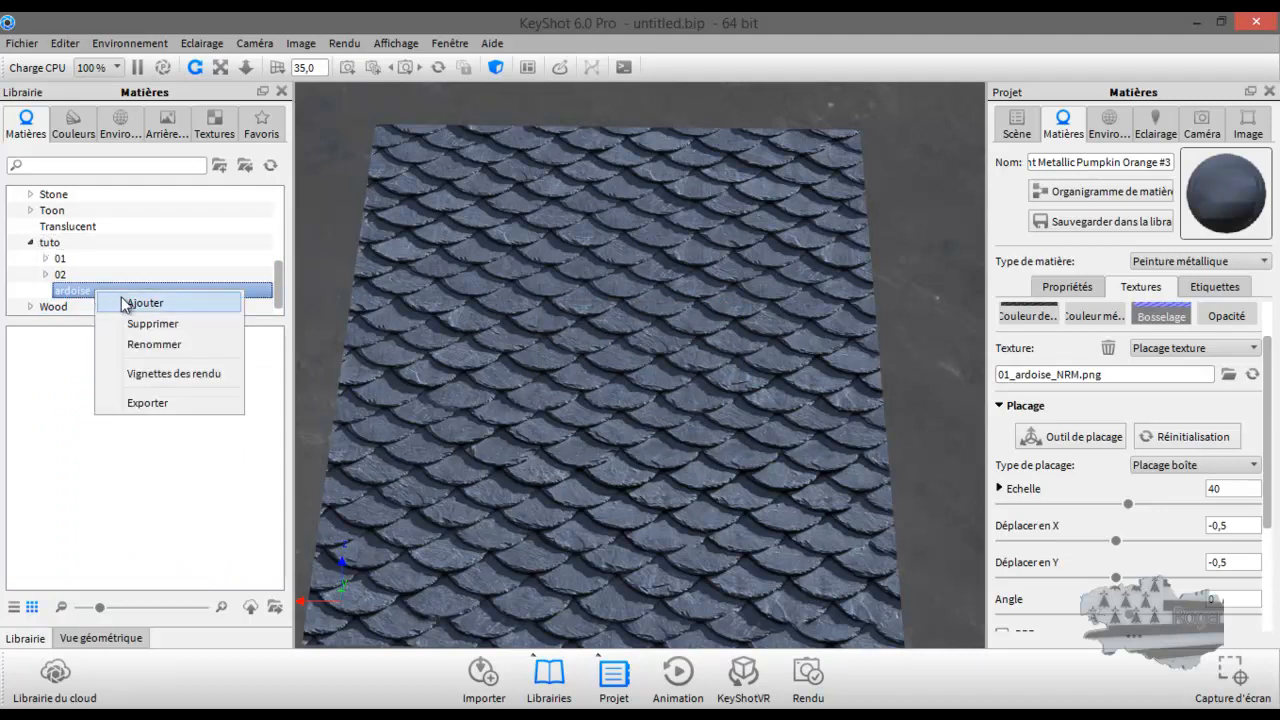
{"action": "left_click", "coordinate": [153, 323]}
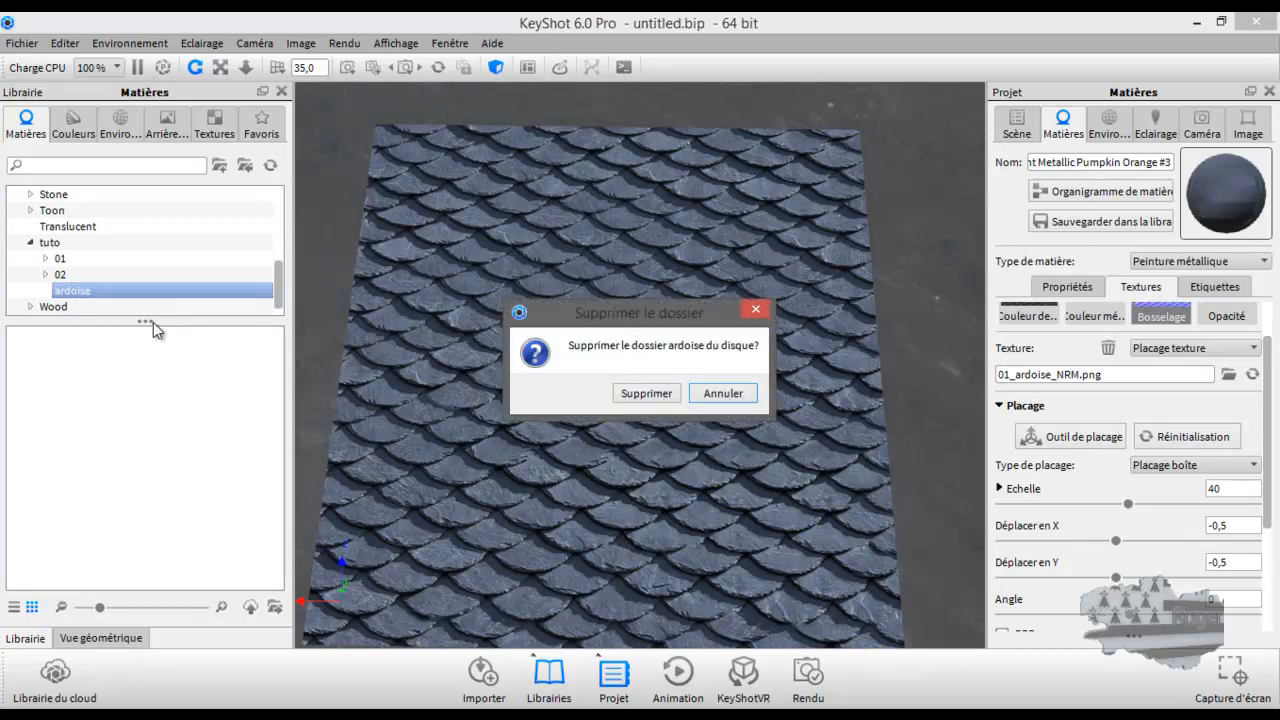
{"action": "left_click", "coordinate": [664, 395]}
{"action": "left_click", "coordinate": [30, 242]}
Add a folder named ardoise directly under the root Materials folder and select it
{"action": "scroll", "coordinate": [82, 278], "scroll_direction": "up", "scroll_amount": 5}
{"action": "left_click", "coordinate": [55, 196]}
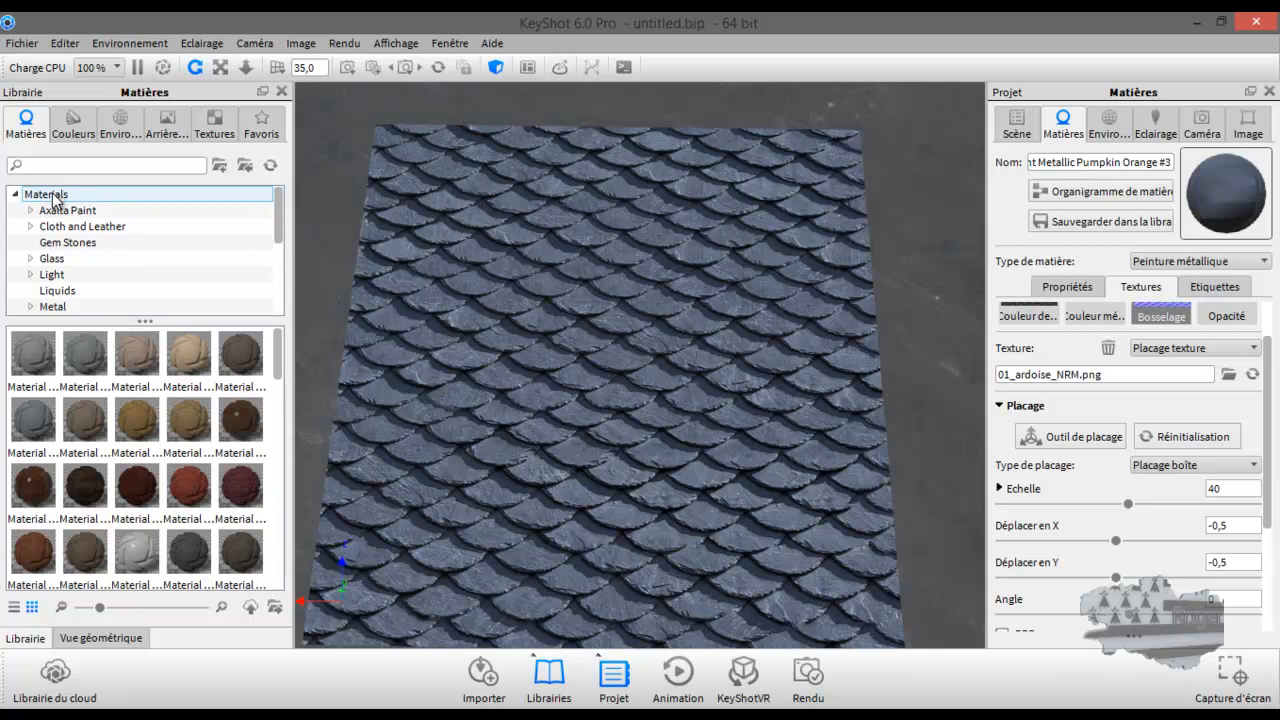
{"action": "left_click", "coordinate": [219, 164]}
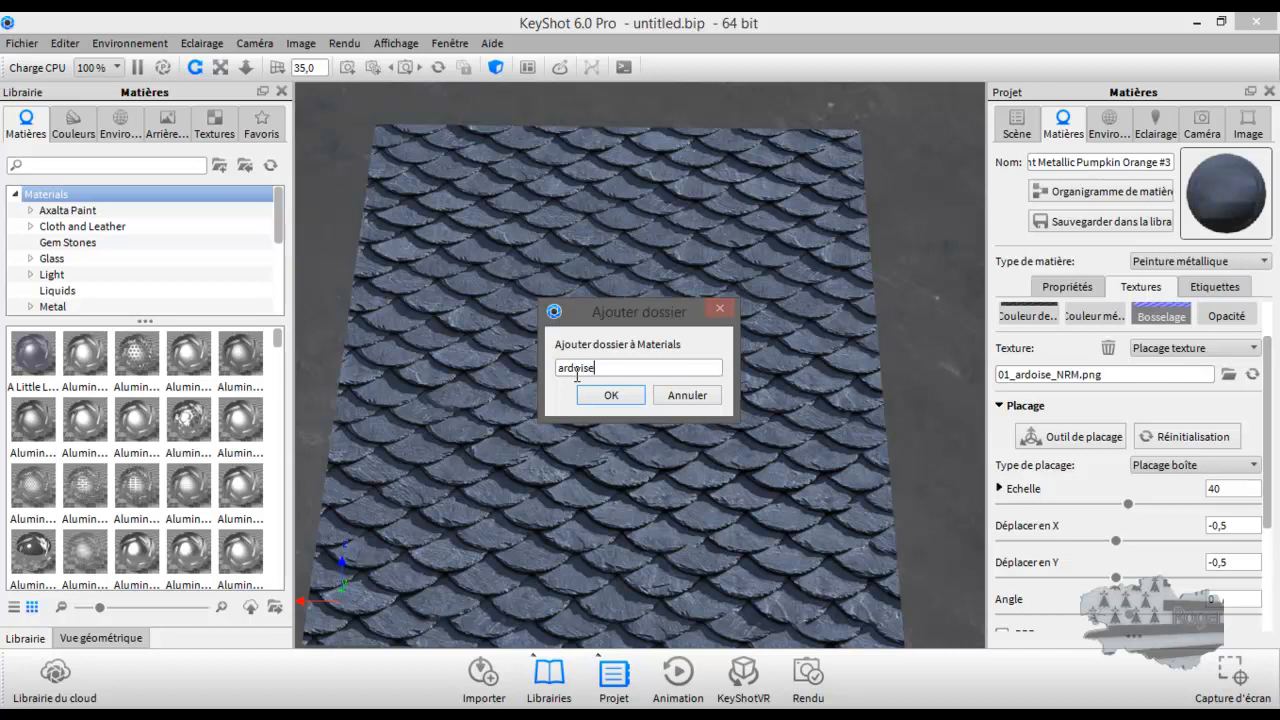
{"action": "left_click", "coordinate": [609, 396]}
{"action": "left_click", "coordinate": [54, 214]}
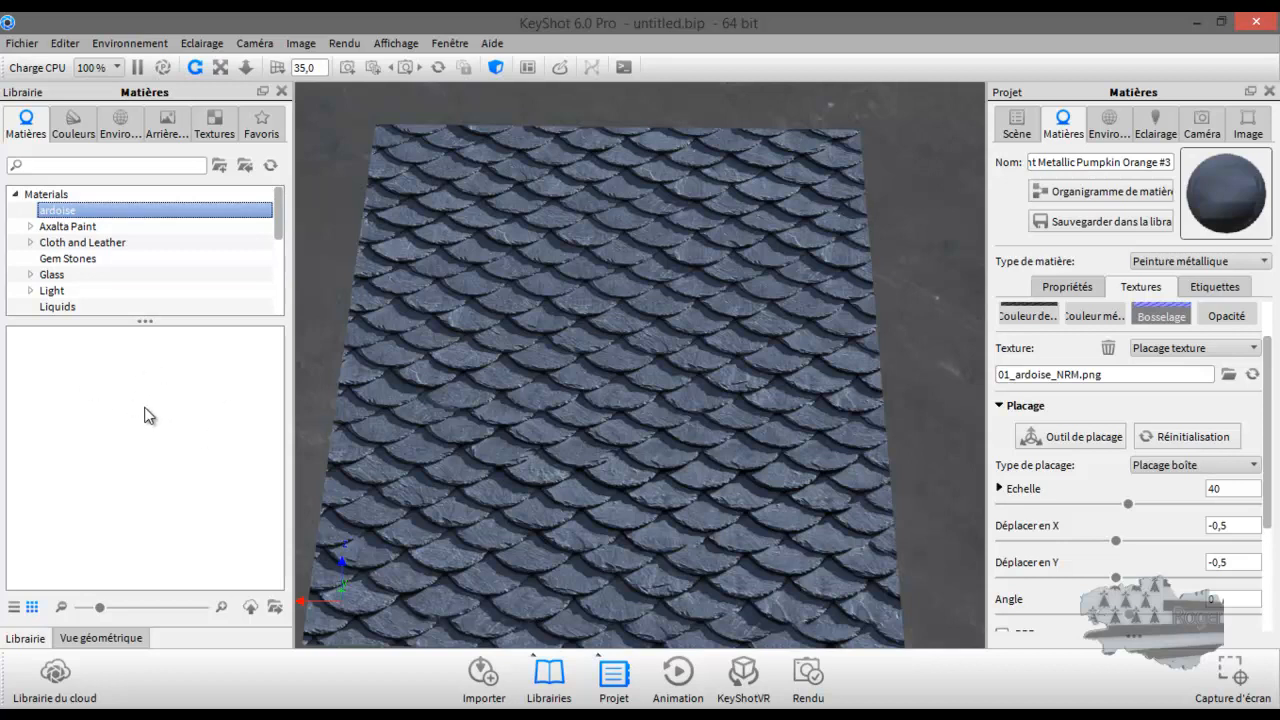
Save the plane's slate material to the library's ardoise folder and check its thumbnail there
{"action": "left_click", "coordinate": [1107, 223]}
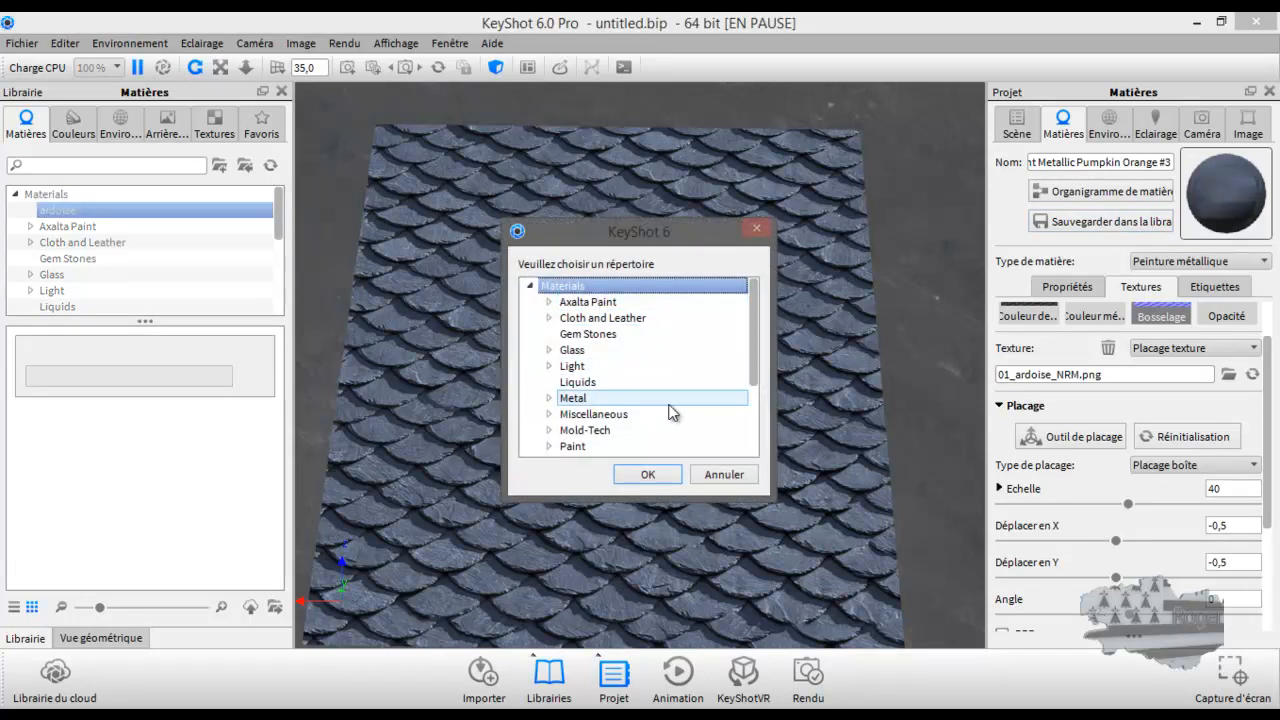
{"action": "left_click_drag", "start_coordinate": [755, 342], "coordinate": [750, 410]}
{"action": "left_click", "coordinate": [594, 447]}
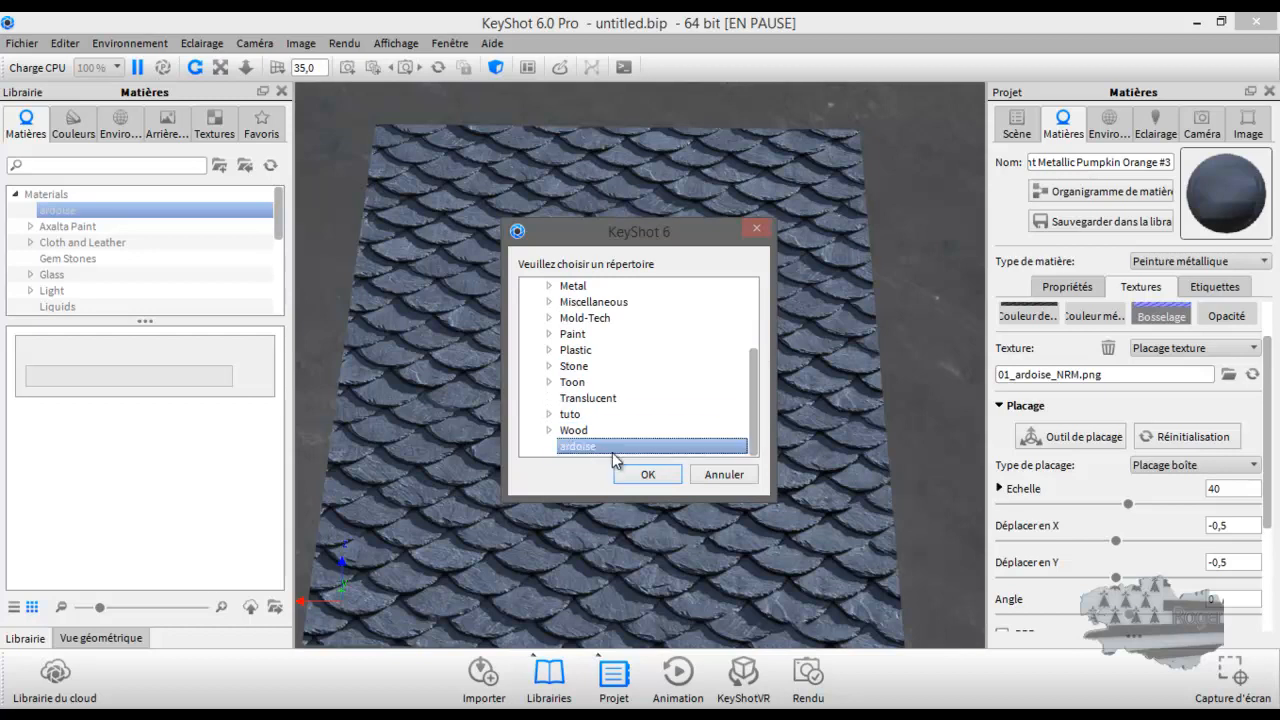
{"action": "left_click", "coordinate": [648, 474]}
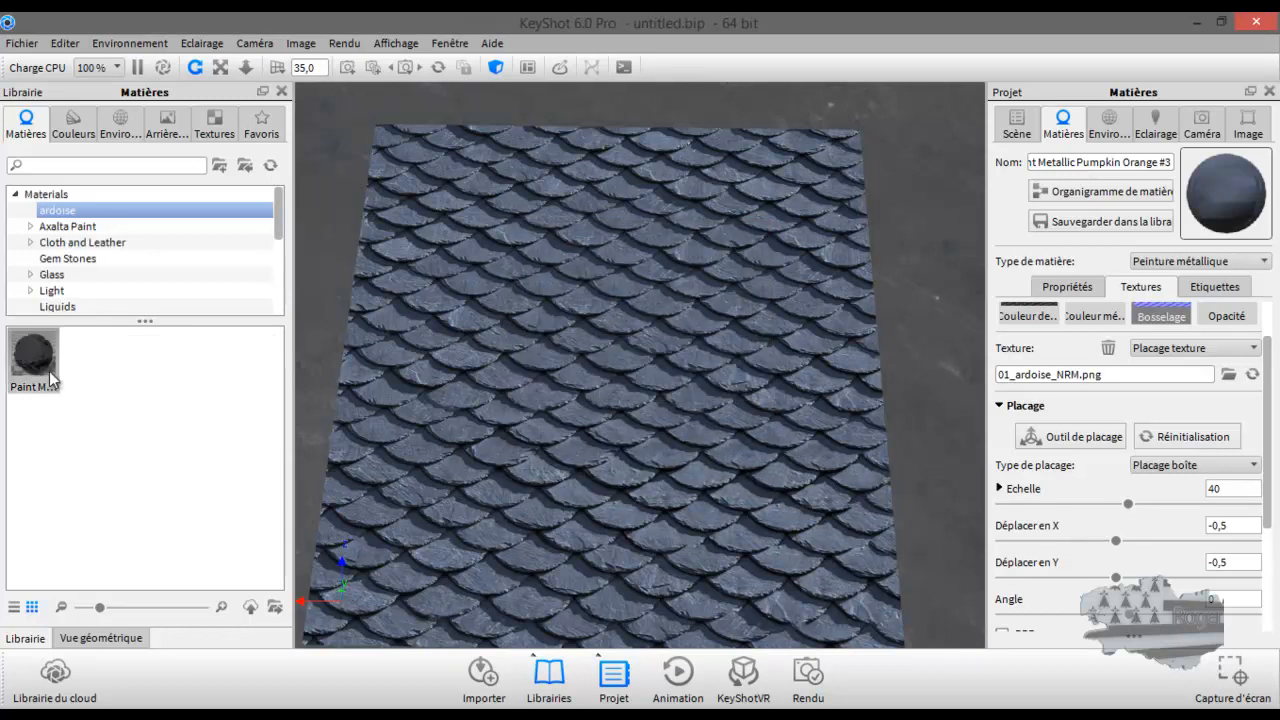
{"action": "mouse_move", "coordinate": [37, 364]}
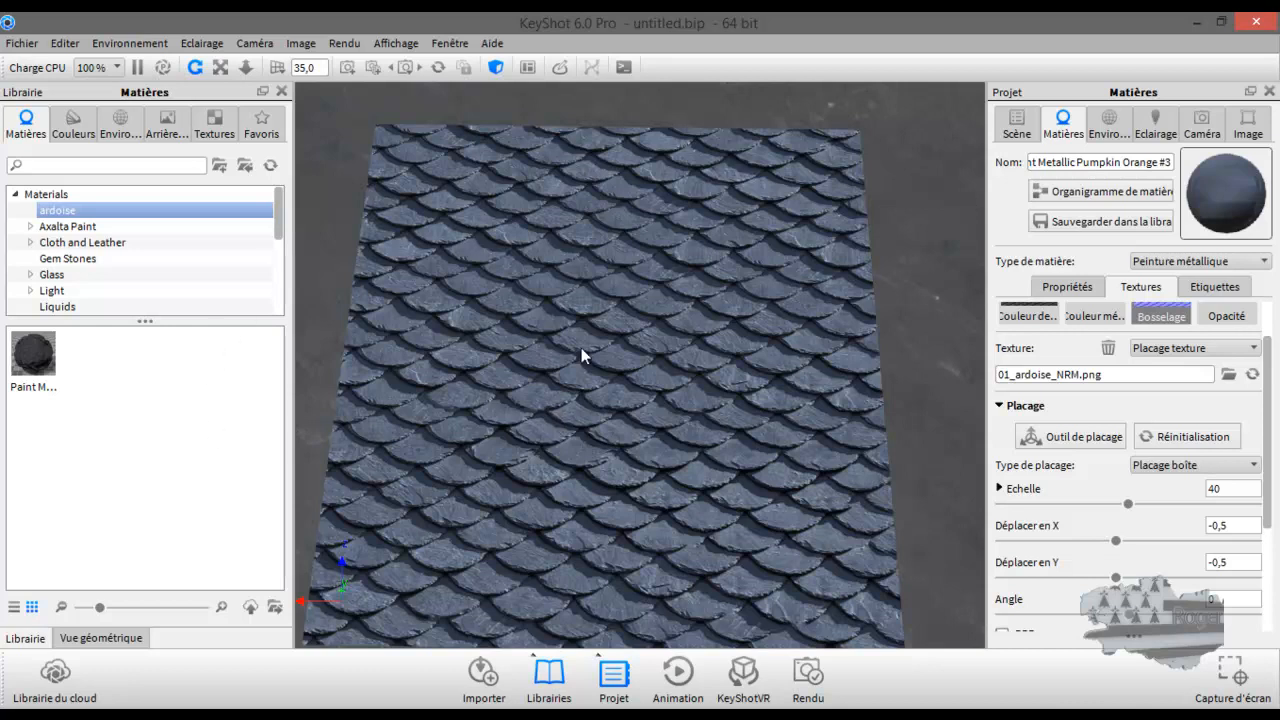
Close KeyShot without saving the scene changes and dismiss the welcome window after the restart
{"action": "left_click", "coordinate": [1253, 22]}
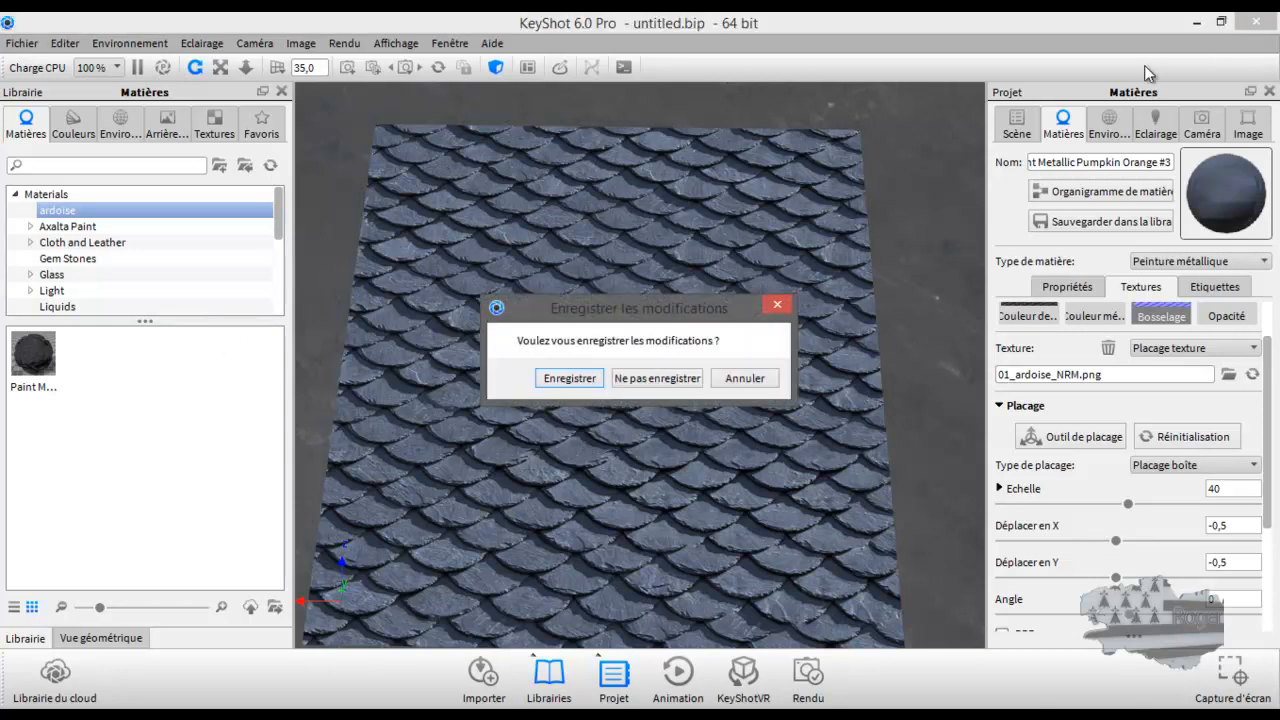
{"action": "left_click", "coordinate": [674, 377]}
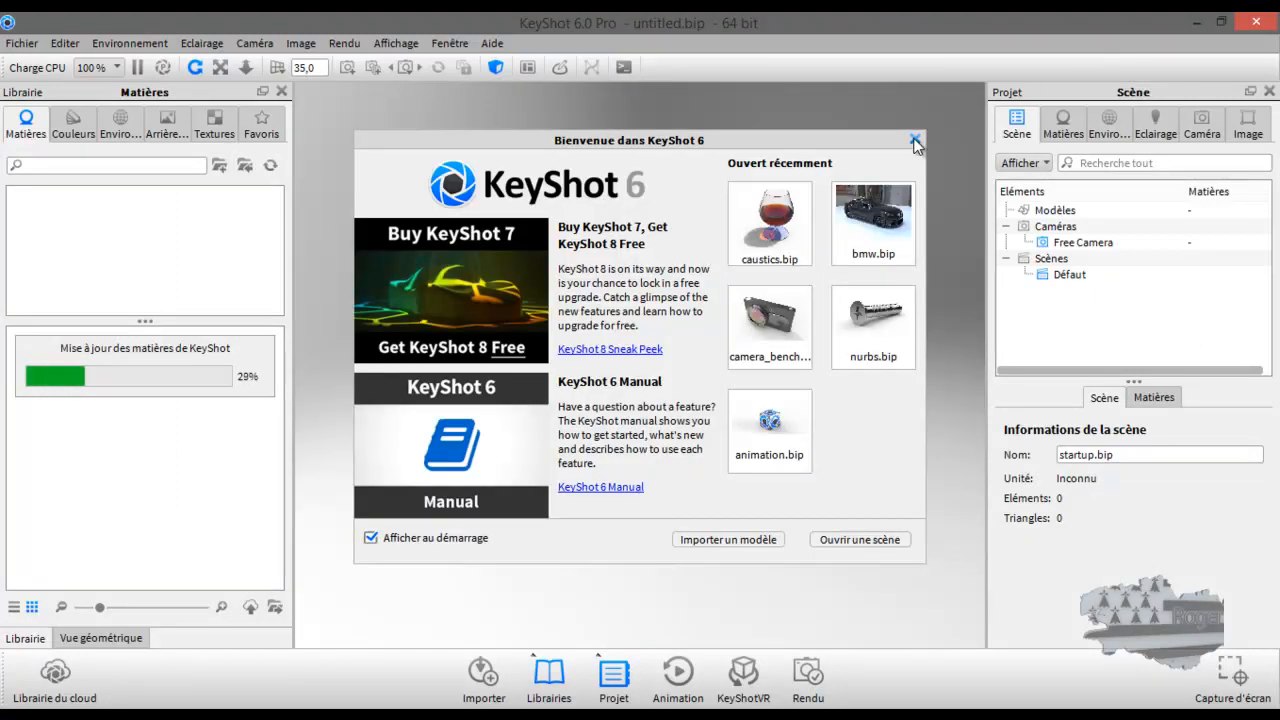
{"action": "left_click", "coordinate": [912, 140]}
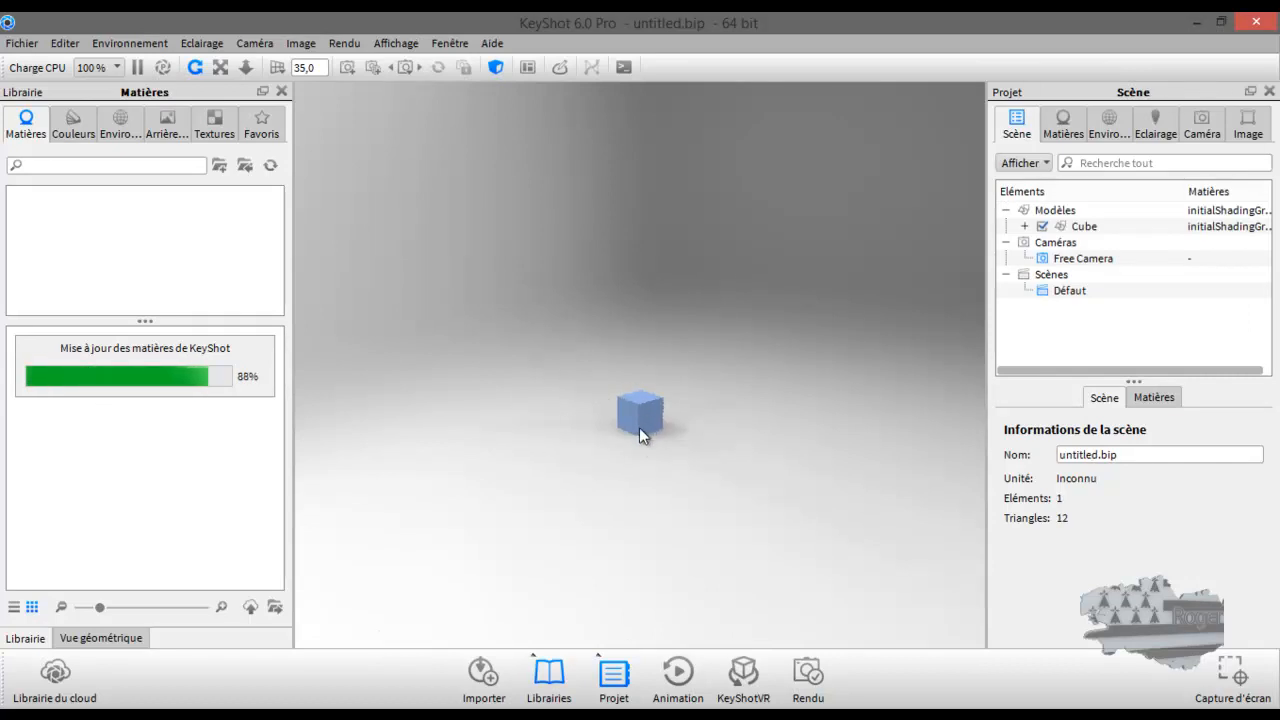
Apply the saved slate material from the ardoise library folder to the cube and inspect its surface up close
{"action": "scroll", "coordinate": [639, 427], "scroll_direction": "up", "scroll_amount": 6}
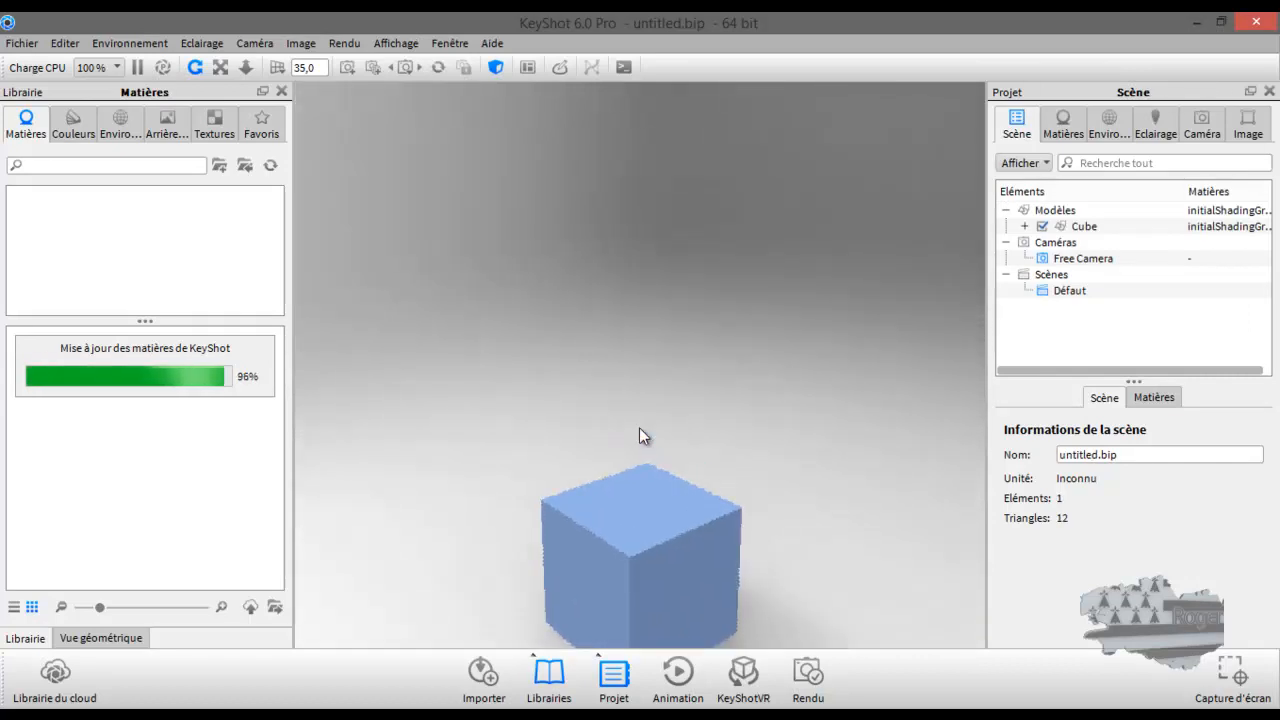
{"action": "left_click_drag", "start_coordinate": [640, 429], "coordinate": [608, 586]}
{"action": "left_click_drag", "start_coordinate": [628, 388], "coordinate": [643, 129]}
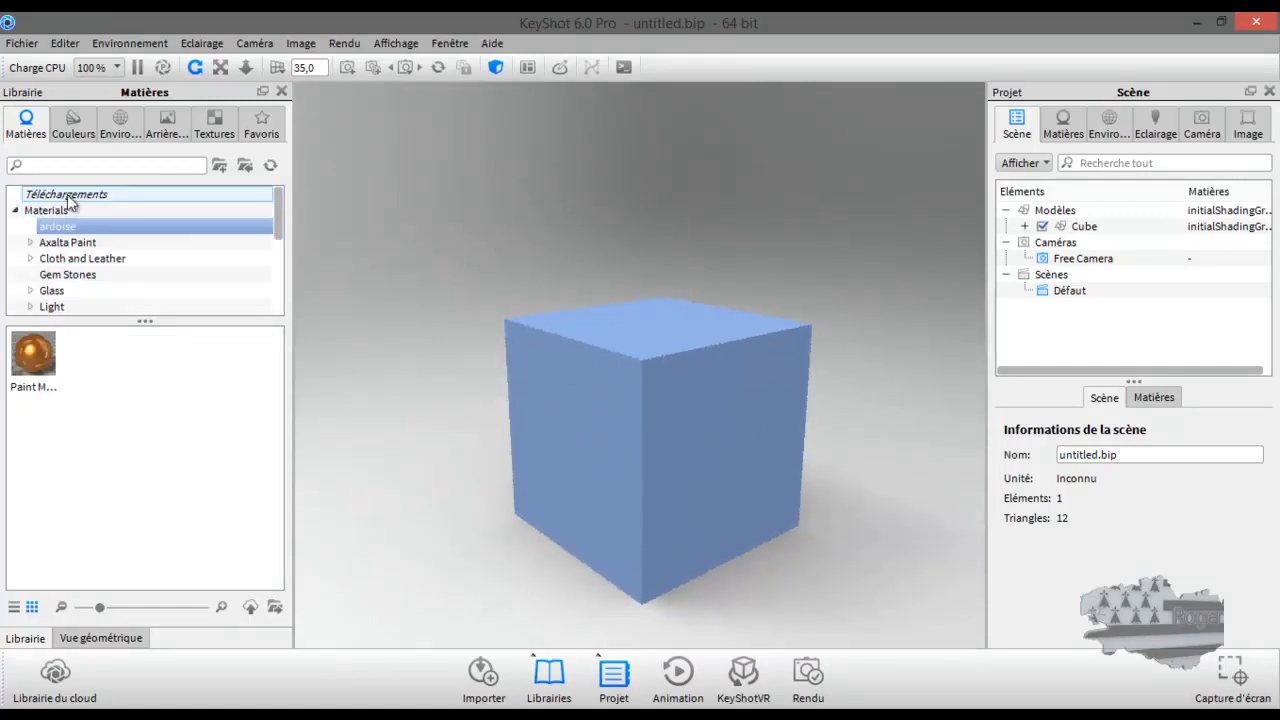
{"action": "left_click", "coordinate": [53, 224]}
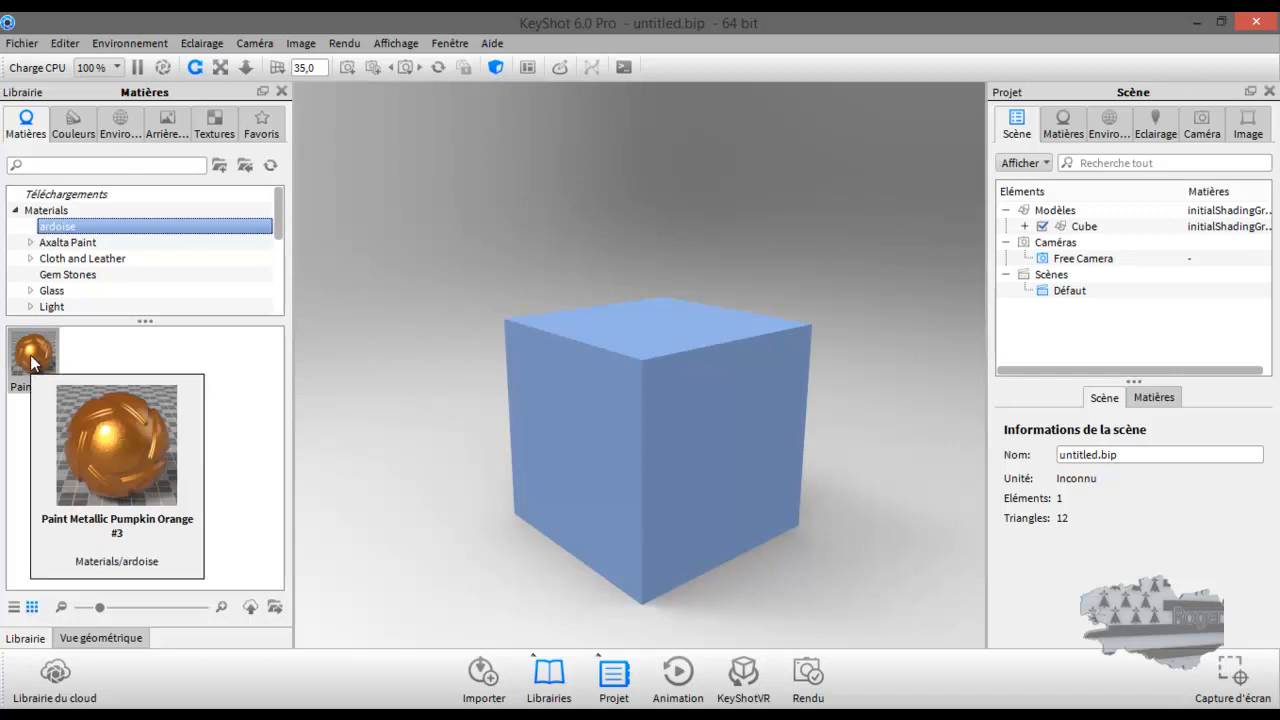
{"action": "left_click_drag", "start_coordinate": [33, 362], "coordinate": [658, 457]}
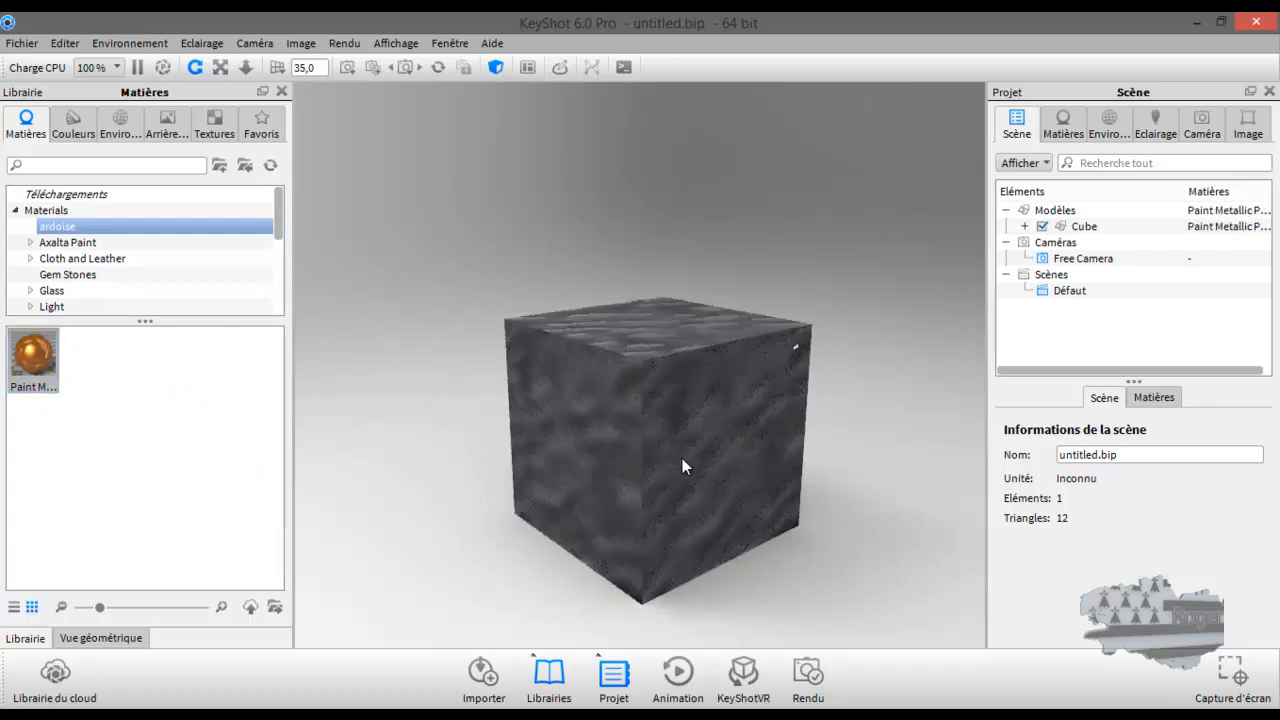
{"action": "scroll", "coordinate": [682, 458], "scroll_direction": "down", "scroll_amount": 2}
{"action": "scroll", "coordinate": [682, 458], "scroll_direction": "up", "scroll_amount": 5}
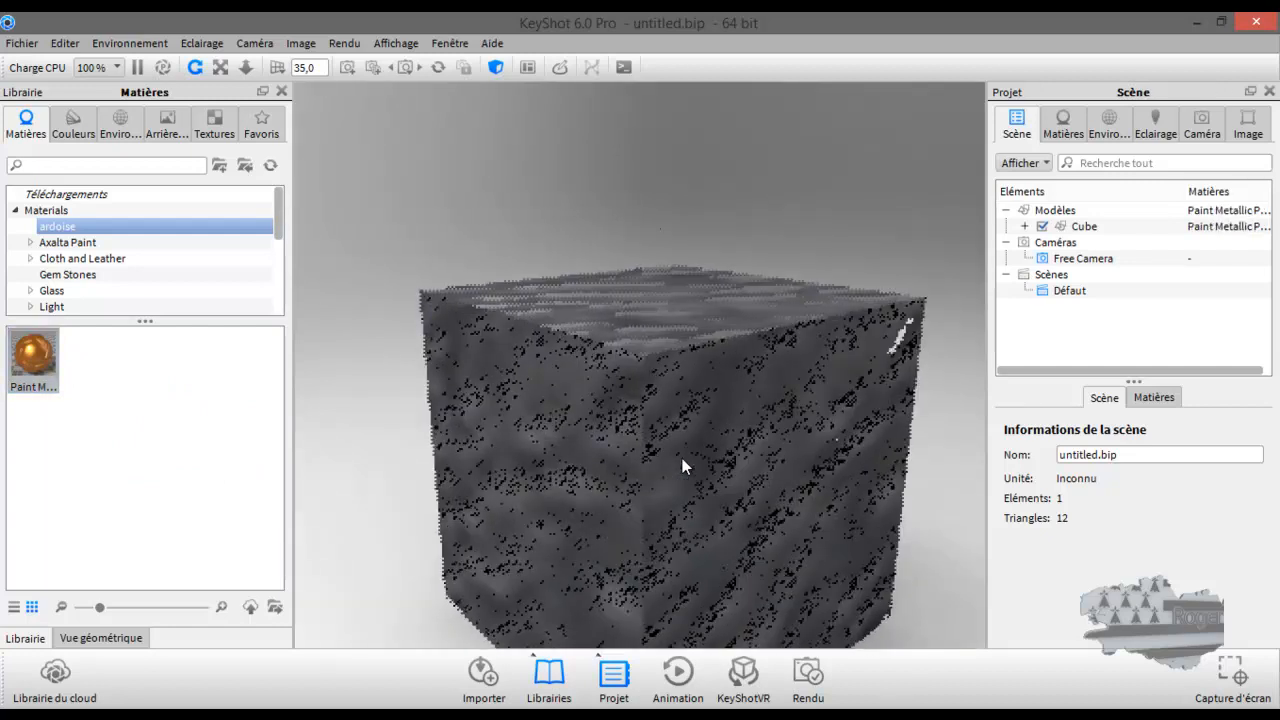
{"action": "scroll", "coordinate": [682, 458], "scroll_direction": "up", "scroll_amount": 2}
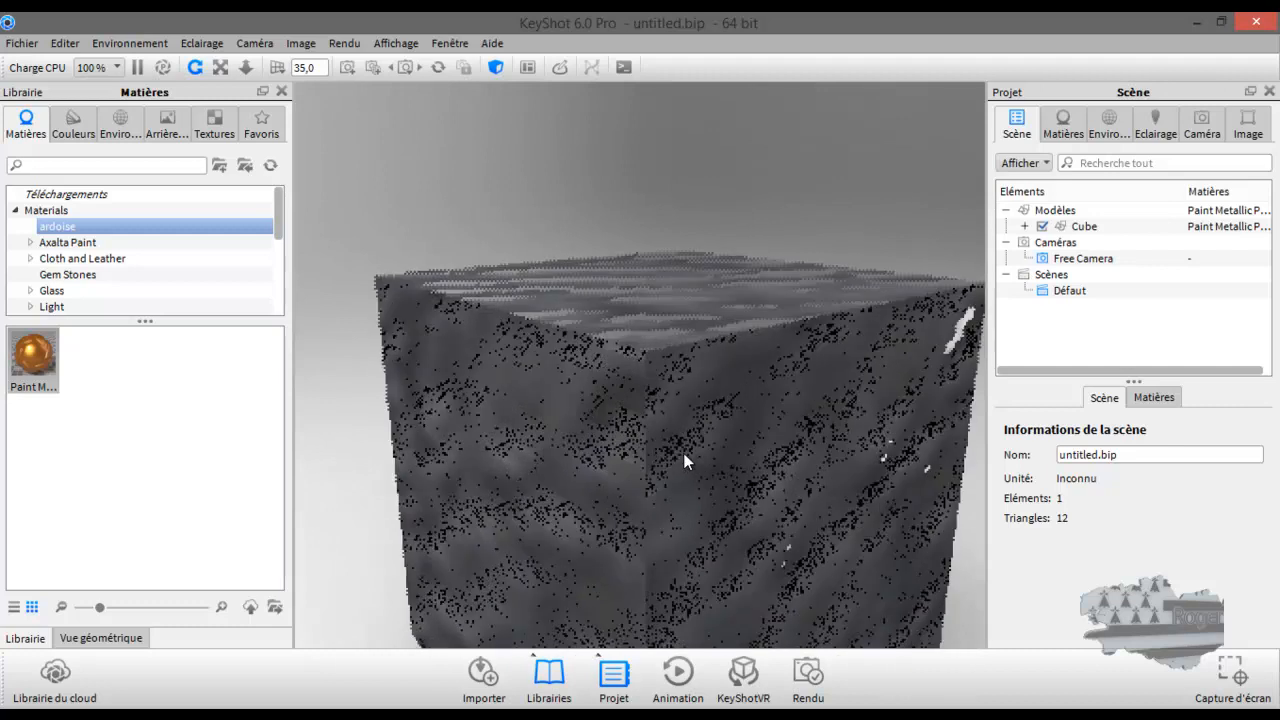
Expand the Cube model in the scene tree and open its part's material properties
{"action": "left_click", "coordinate": [1024, 226]}
{"action": "left_click", "coordinate": [1092, 243]}
{"action": "double_click", "coordinate": [1089, 243]}
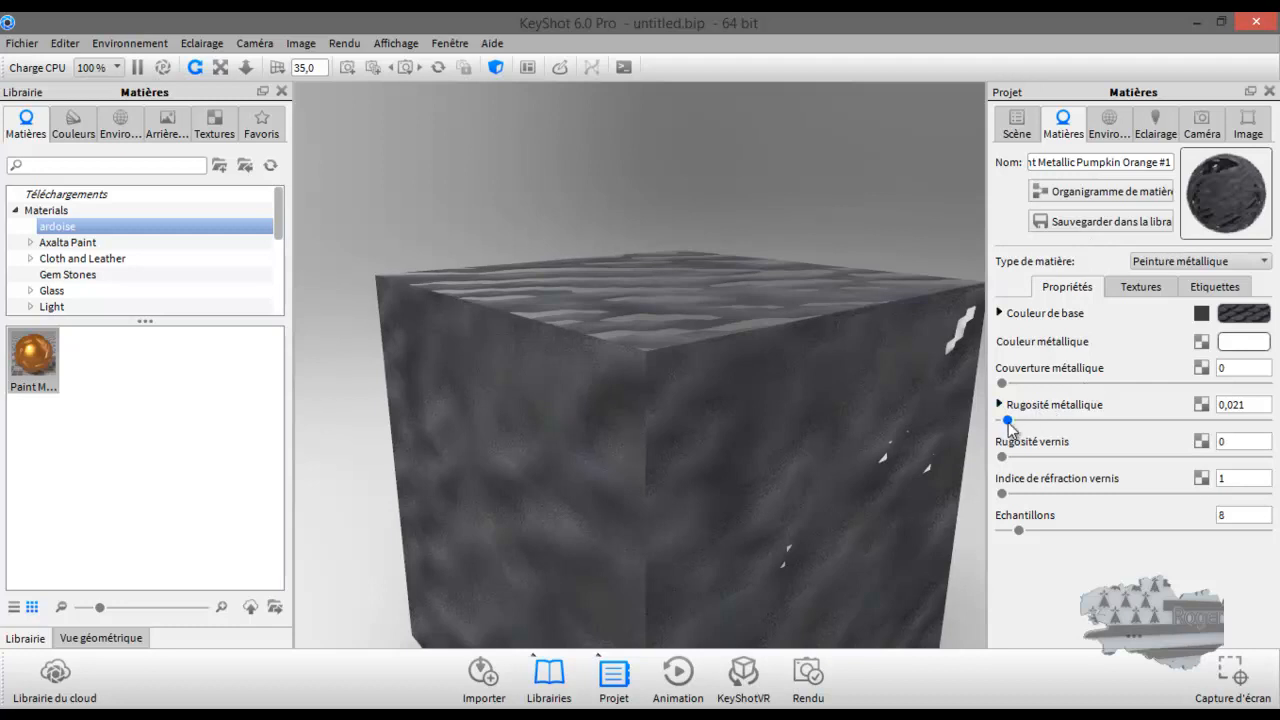
Reduce the scale of the slate material's bump texture to 34.48
{"action": "left_click", "coordinate": [1139, 288]}
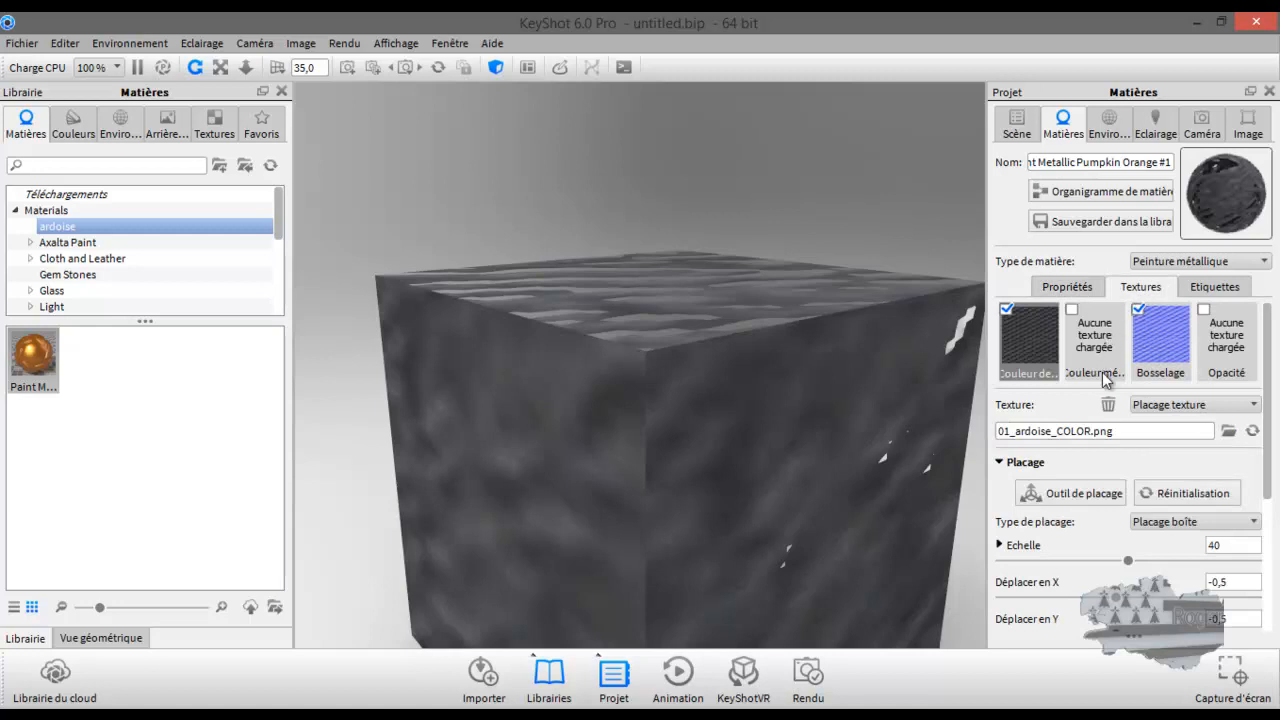
{"action": "left_click", "coordinate": [1158, 347]}
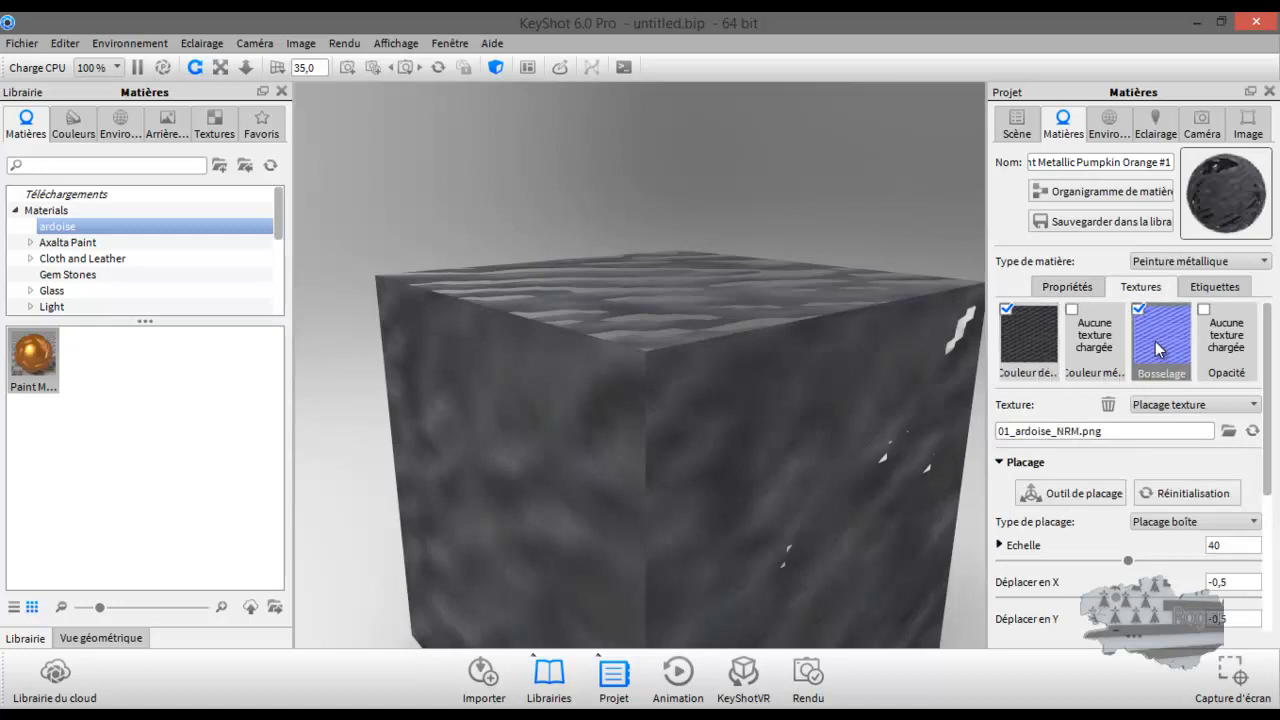
{"action": "mouse_move", "coordinate": [1128, 561]}
{"action": "left_mouse_down"}
{"action": "mouse_move", "coordinate": [1086, 563]}
{"action": "mouse_move", "coordinate": [1110, 562]}
{"action": "left_mouse_up"}
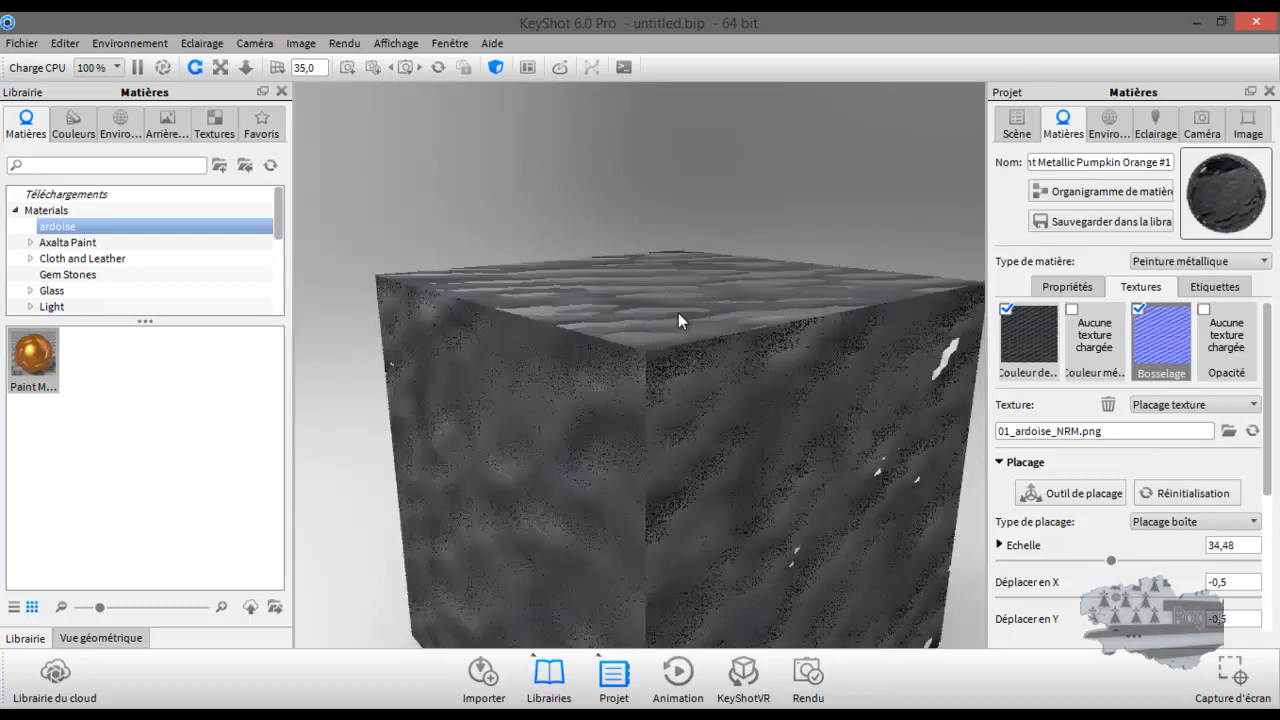
Delete the saved Paint Metallic Pumpkin Orange #3 material from the library's ardoise folder
{"action": "left_click", "coordinate": [43, 354]}
{"action": "key", "text": "Delete"}
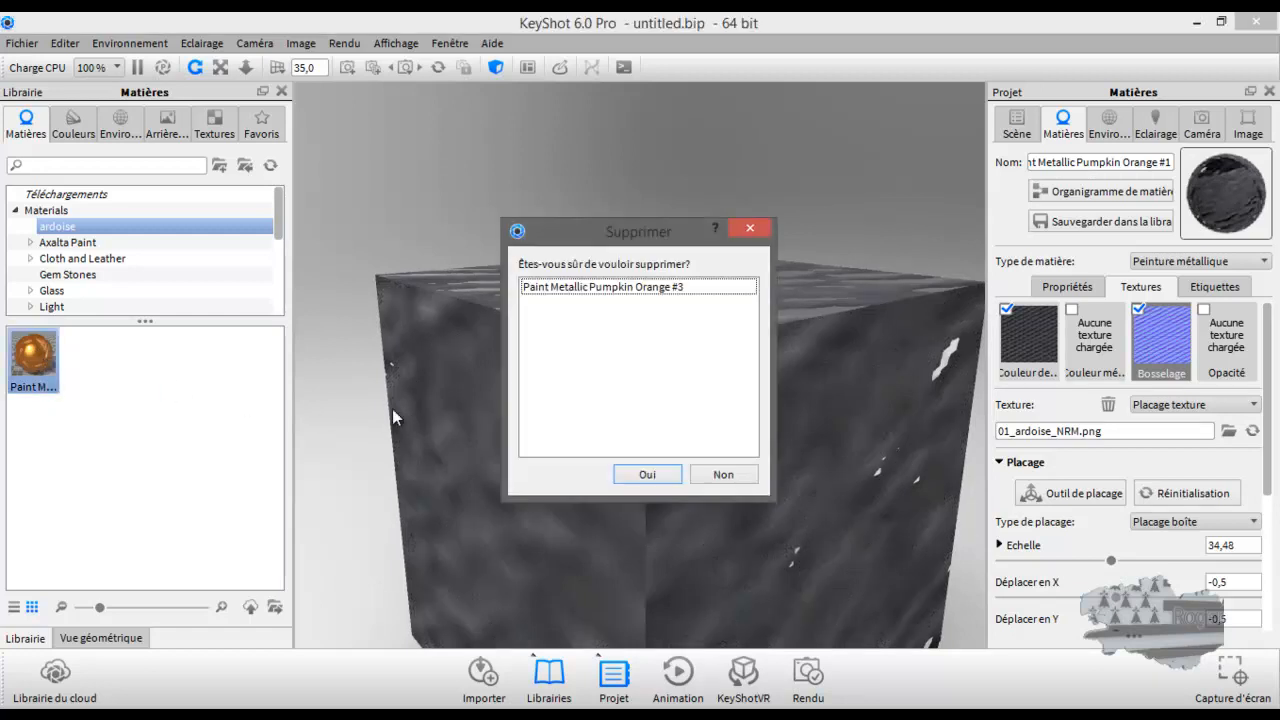
{"action": "left_click", "coordinate": [650, 474]}
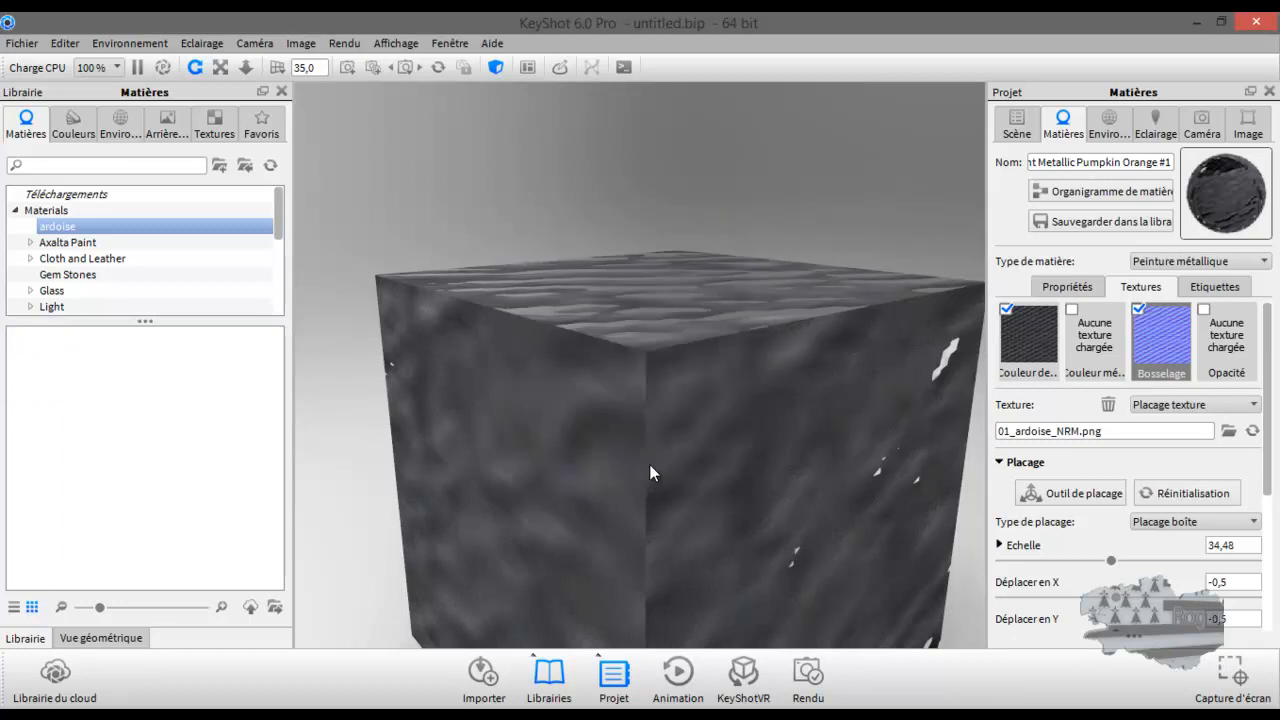
{"action": "right_click", "coordinate": [118, 353]}
{"action": "left_click", "coordinate": [69, 369]}
Delete the Cube model from the scene and import a fresh copy of it
{"action": "left_click", "coordinate": [1016, 125]}
{"action": "left_click", "coordinate": [1075, 243]}
{"action": "left_click", "coordinate": [1083, 227]}
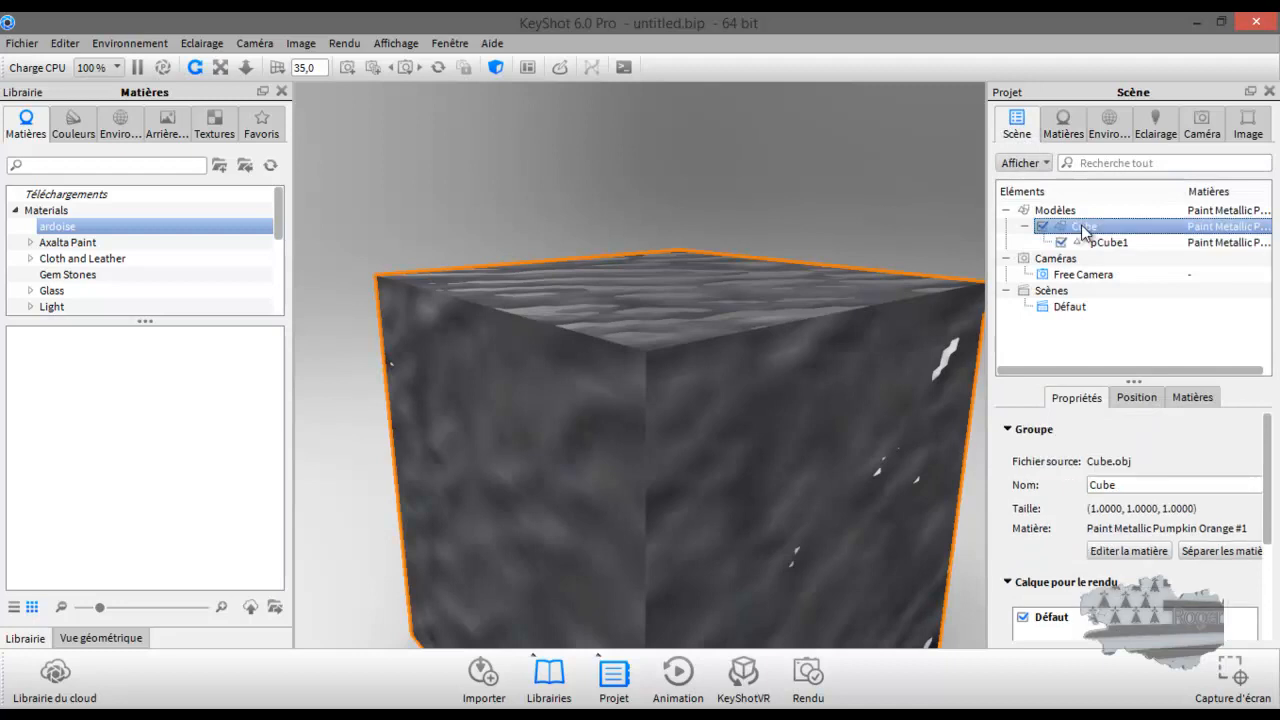
{"action": "key", "text": "Delete"}
{"action": "left_click", "coordinate": [681, 393]}
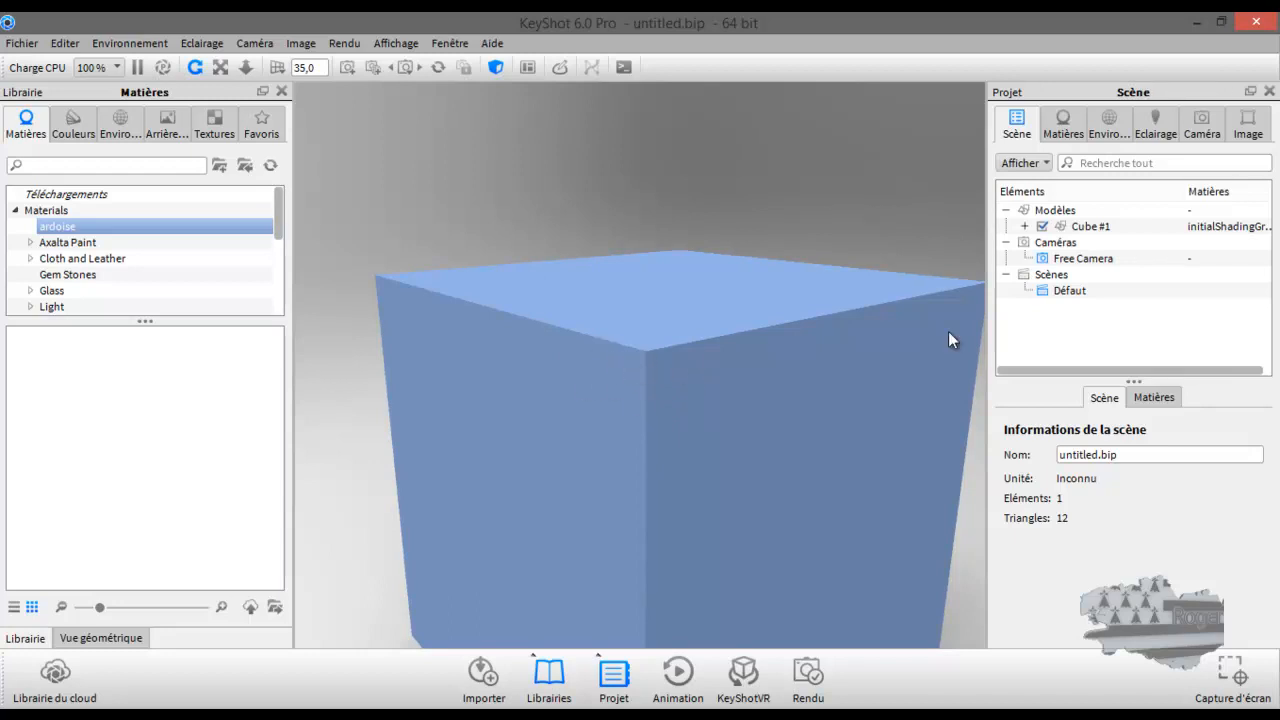
Open the texture channels of the new cube's pCube1 material and show the texture library
{"action": "left_click", "coordinate": [1024, 226]}
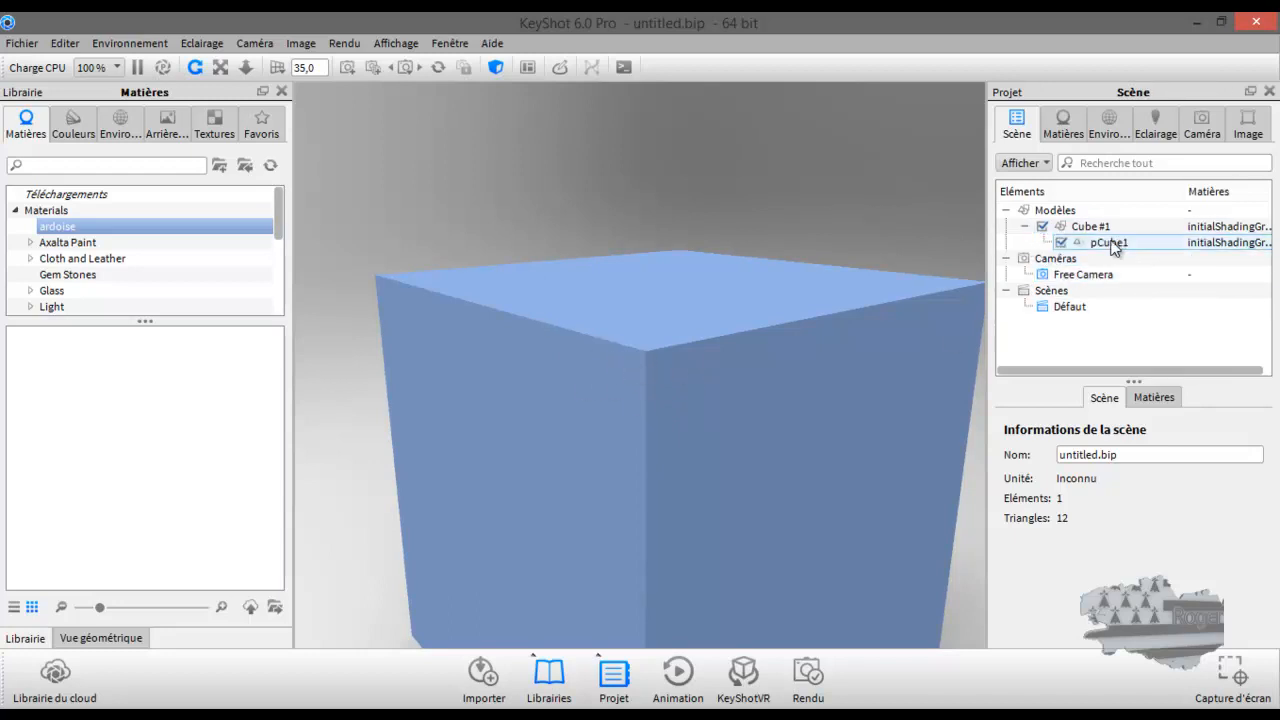
{"action": "left_click", "coordinate": [1105, 242]}
{"action": "double_click", "coordinate": [1117, 242]}
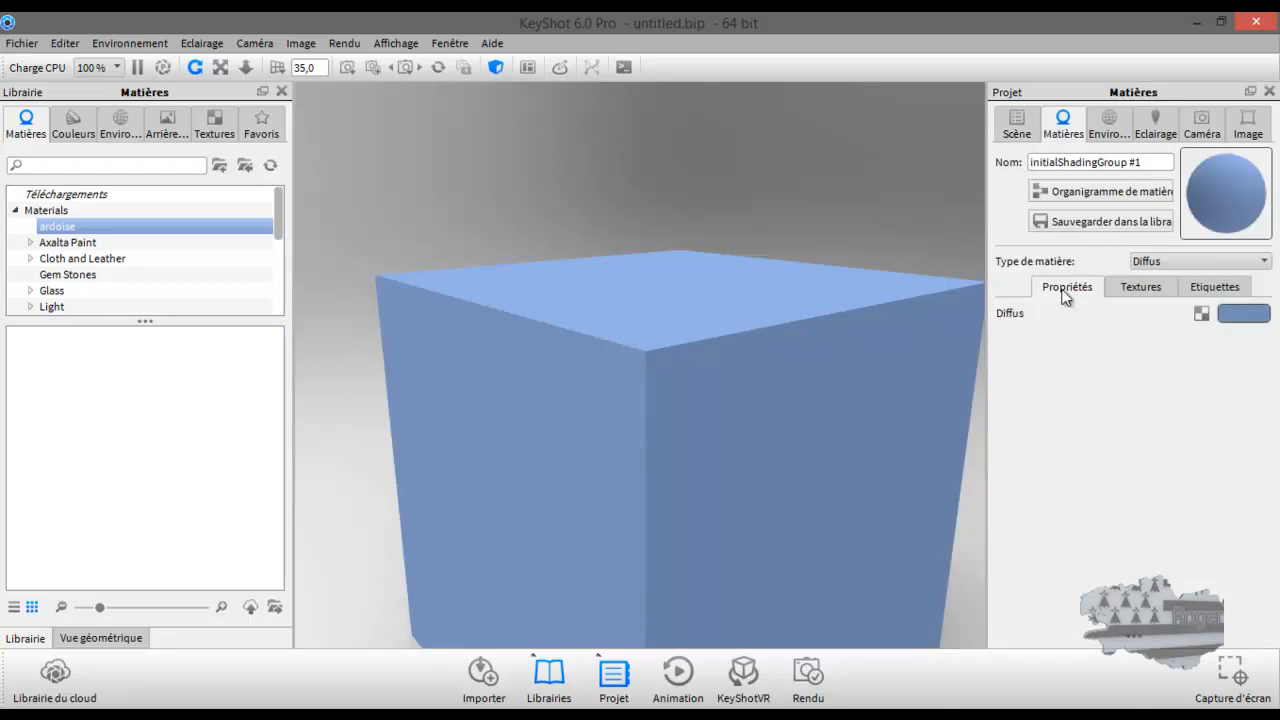
{"action": "left_click", "coordinate": [1147, 291]}
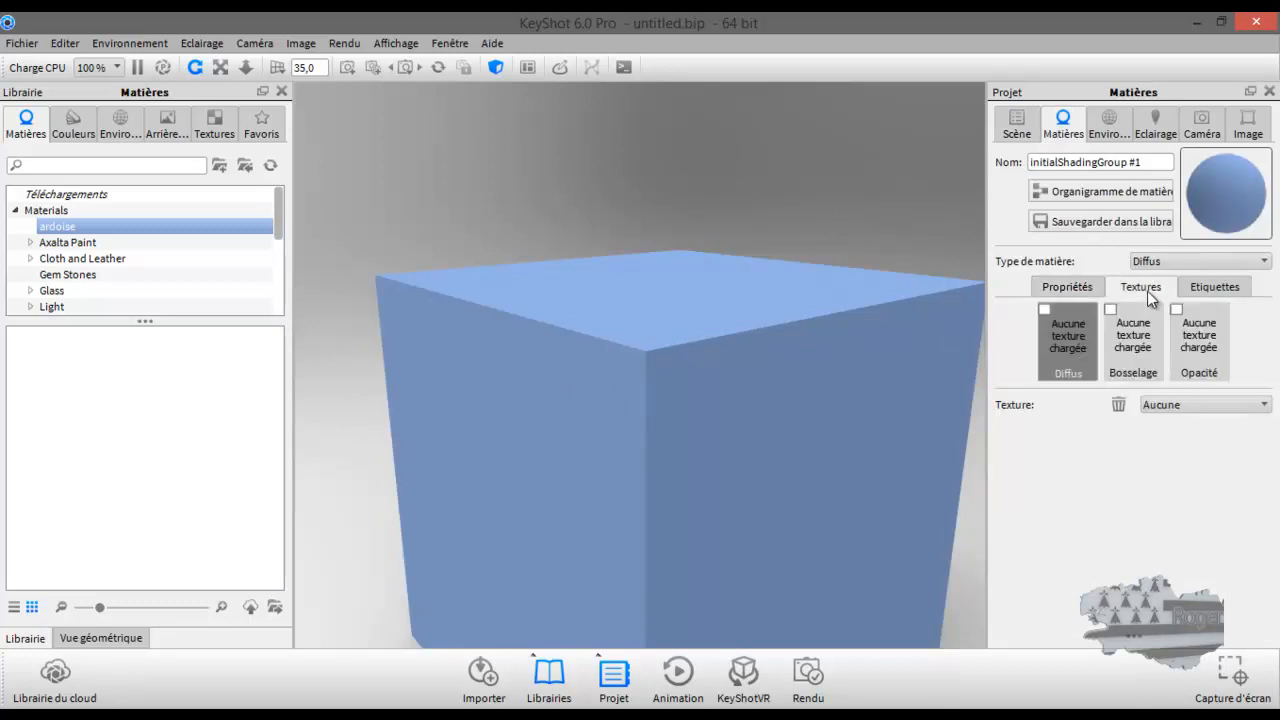
{"action": "left_click", "coordinate": [1089, 291]}
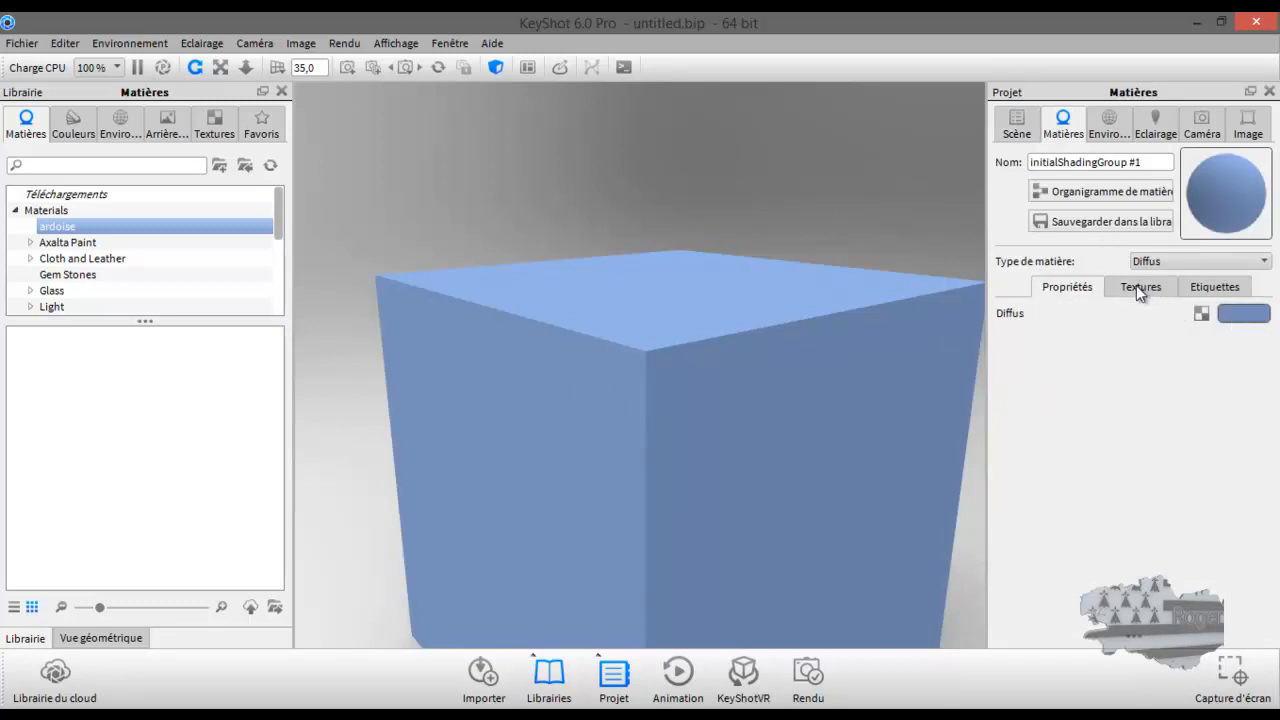
{"action": "left_click", "coordinate": [1136, 288]}
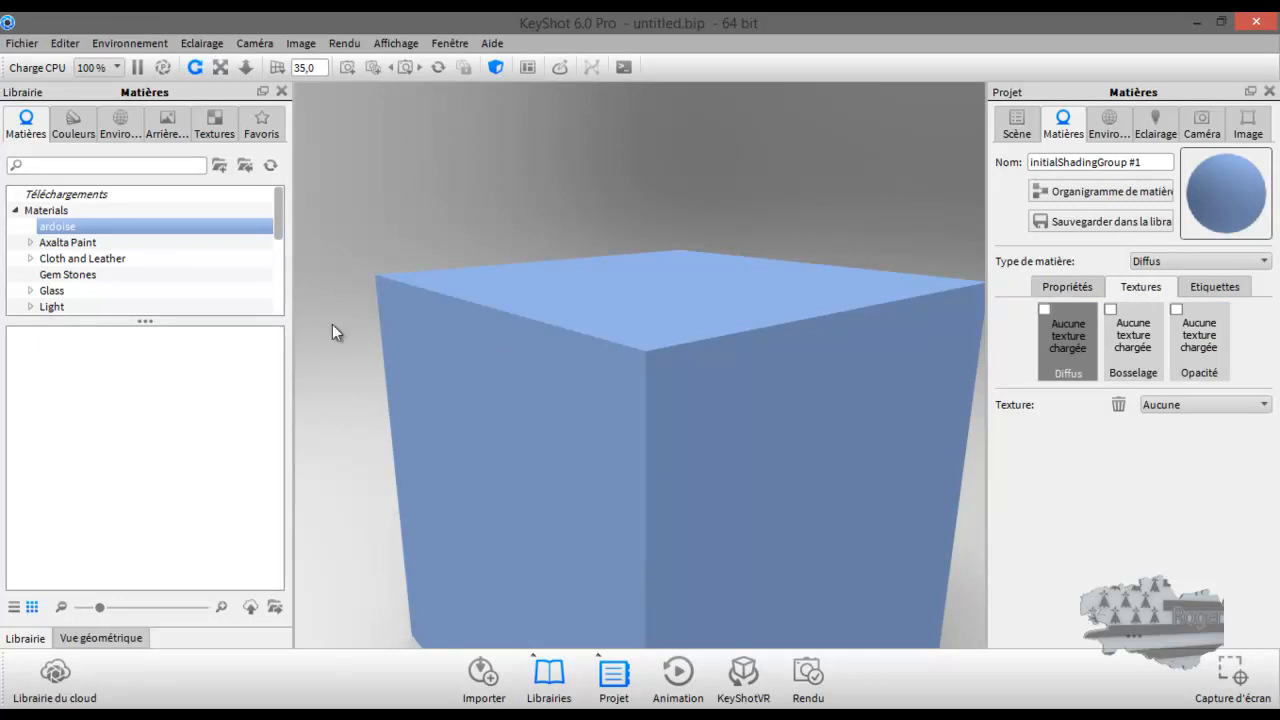
{"action": "left_click", "coordinate": [212, 119]}
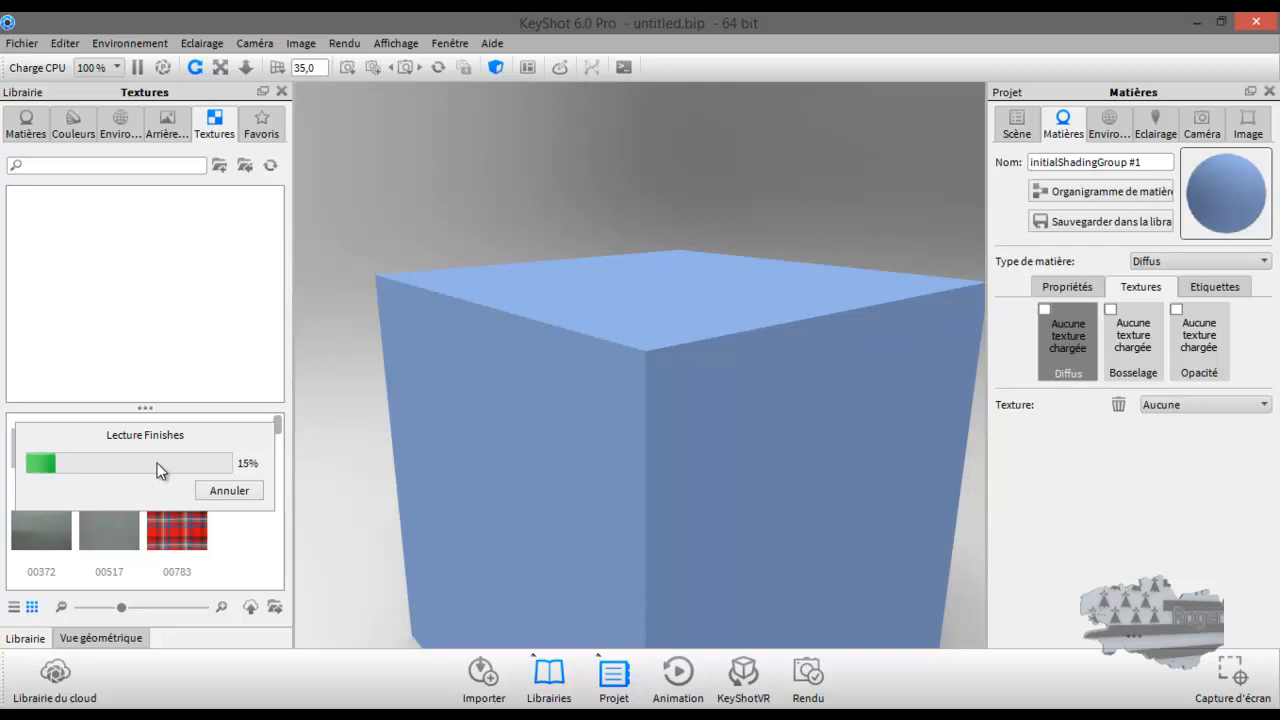
Begin loading an image for the diffuse channel and browse to Images > textures blog > toiture > ardoise normal
{"action": "left_click", "coordinate": [1045, 310]}
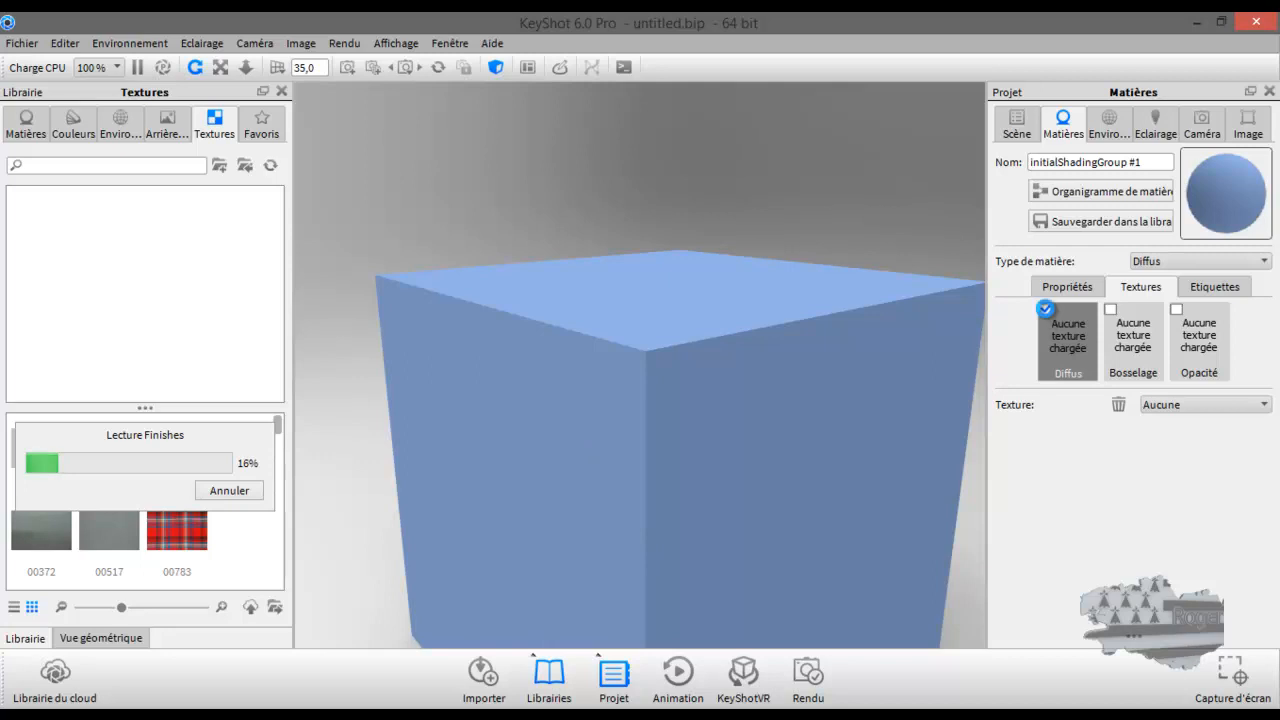
{"action": "left_click", "coordinate": [1045, 310]}
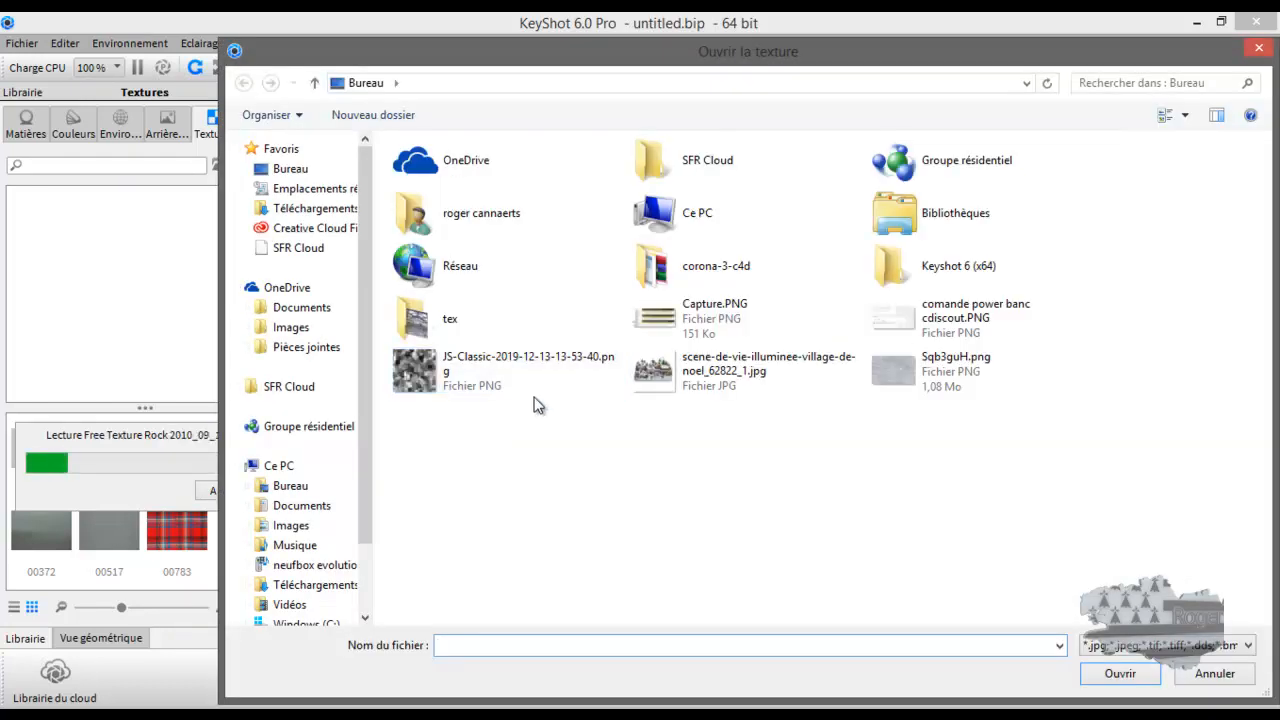
{"action": "left_click", "coordinate": [298, 586]}
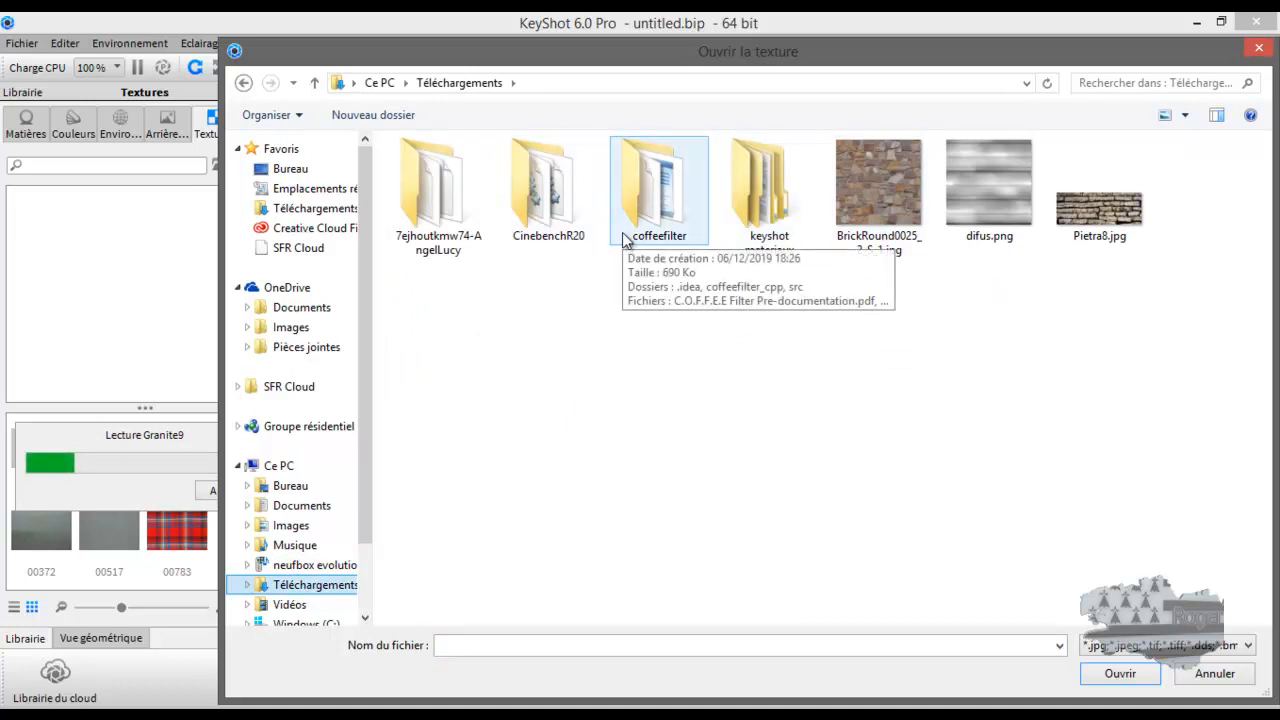
{"action": "left_click", "coordinate": [291, 525]}
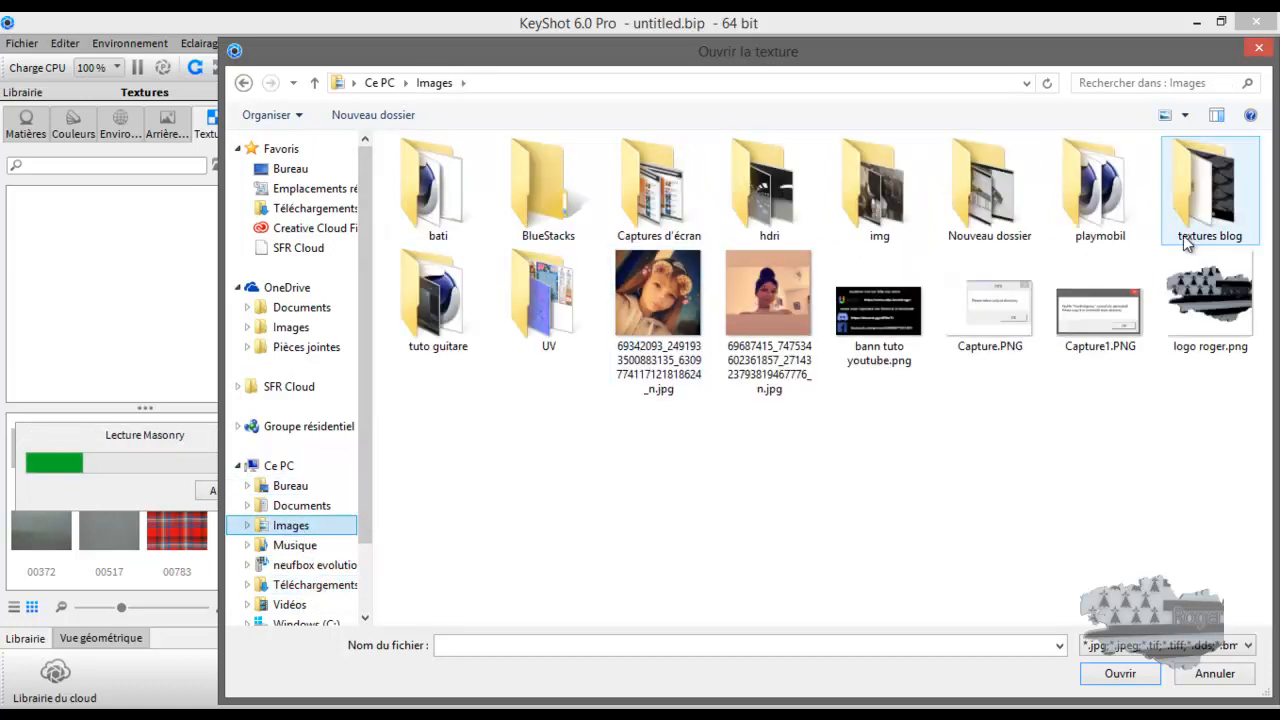
{"action": "left_click", "coordinate": [1207, 212]}
{"action": "double_click", "coordinate": [1205, 204]}
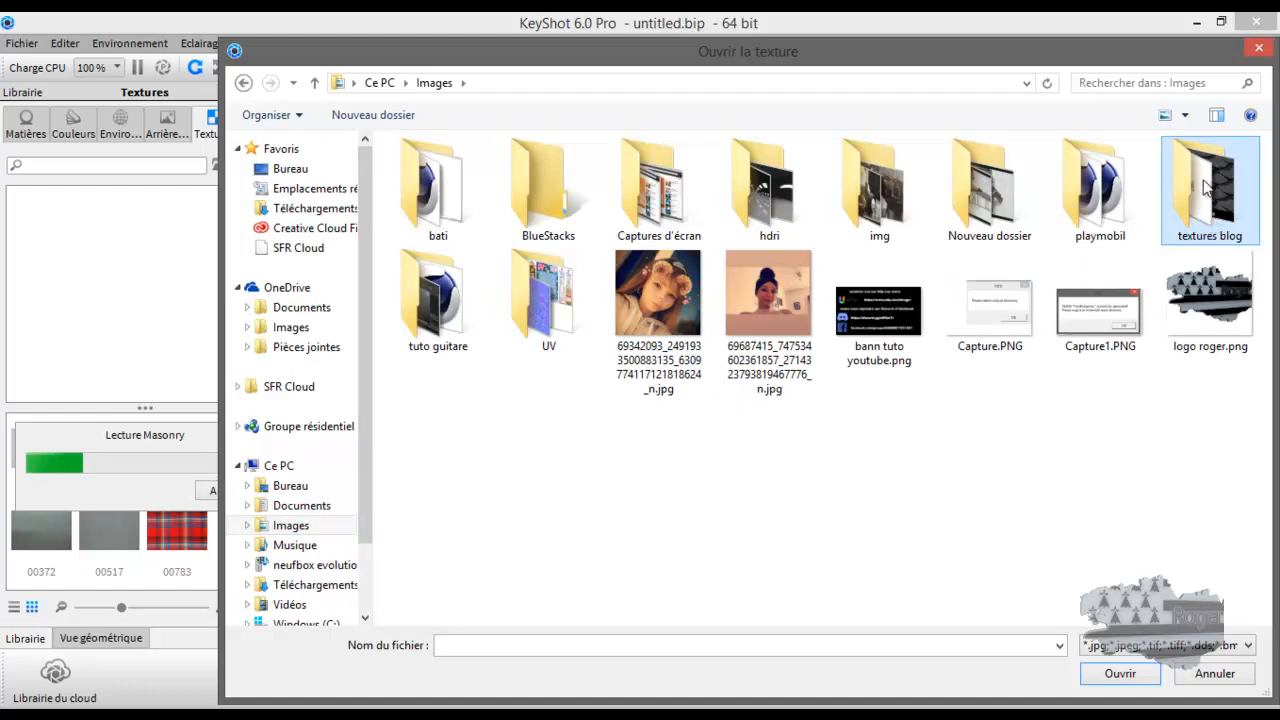
{"action": "double_click", "coordinate": [449, 203]}
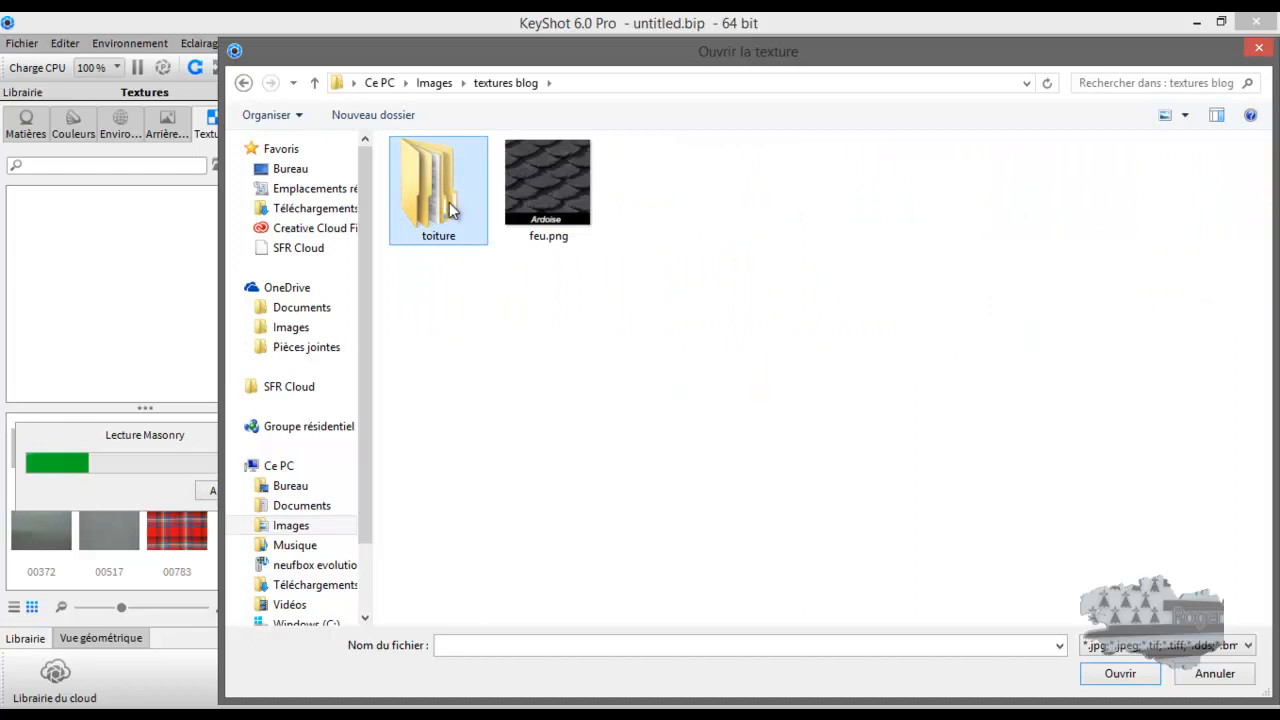
{"action": "double_click", "coordinate": [449, 206]}
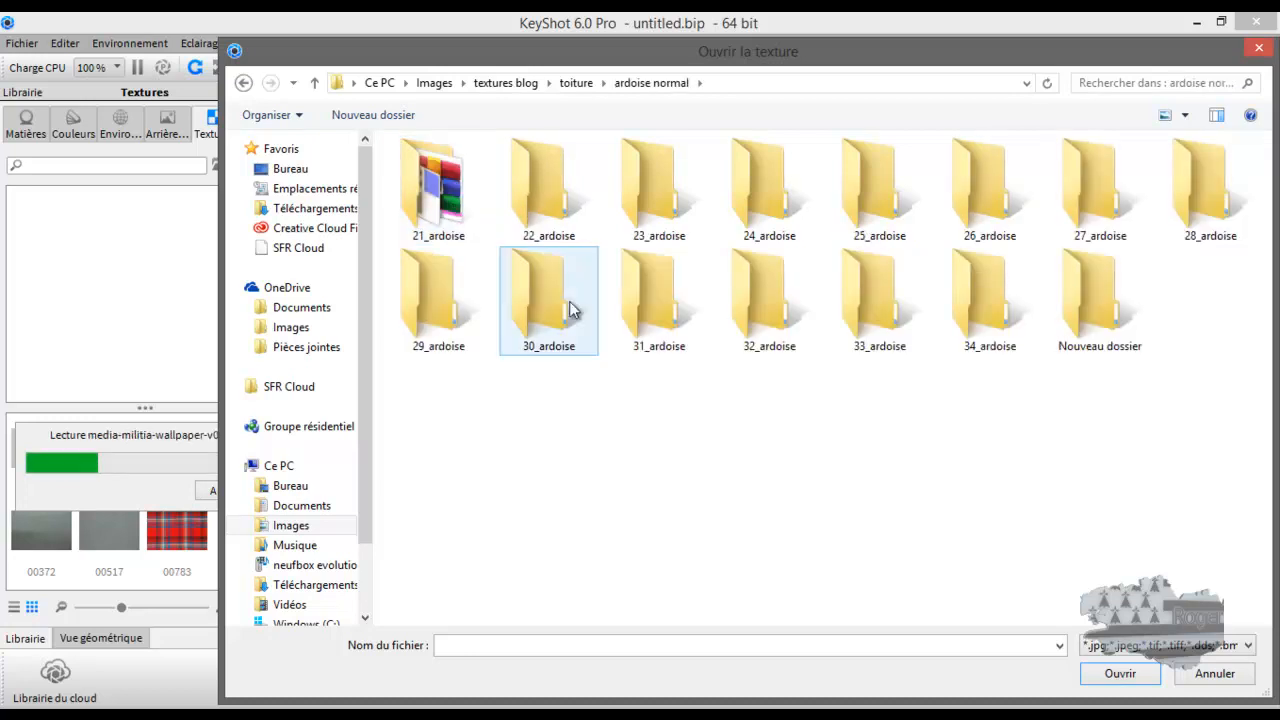
From Nouveau dossier > 01_ardoise, load 01_ardoise_COLOR.png as the diffuse texture and 01_ardoise_NRM.png as the bump texture
{"action": "double_click", "coordinate": [1098, 295]}
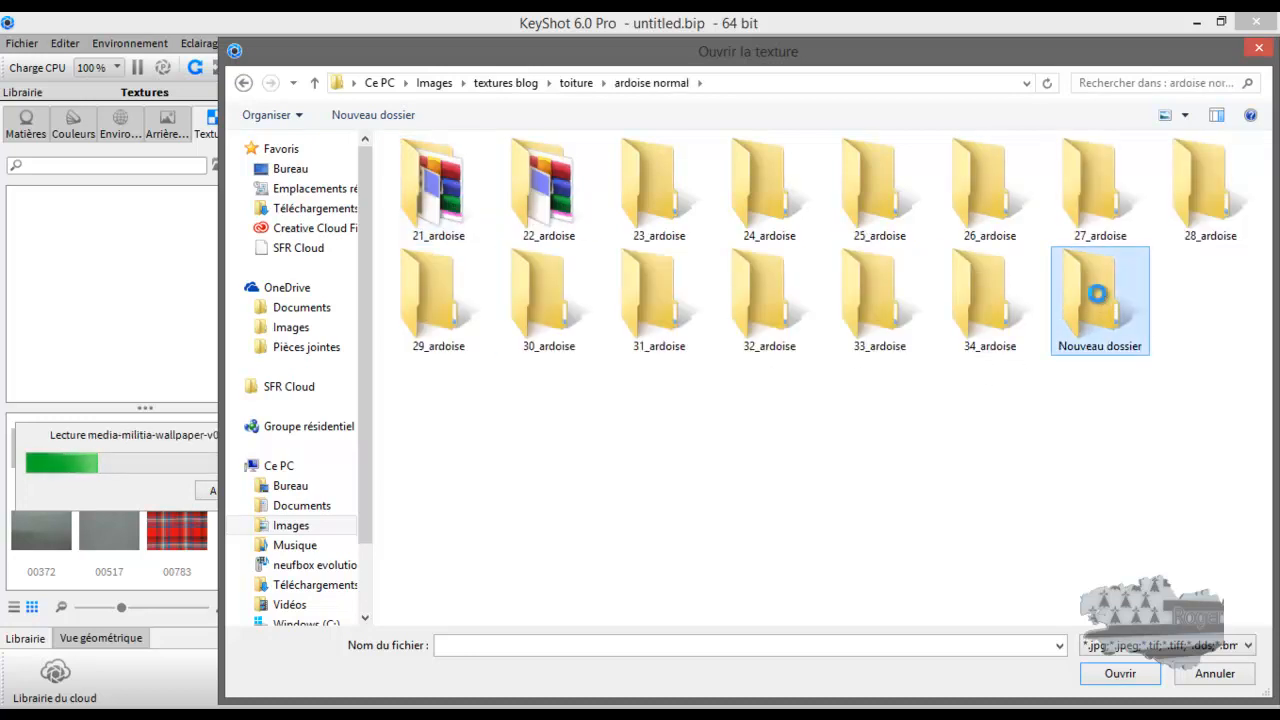
{"action": "double_click", "coordinate": [1098, 298]}
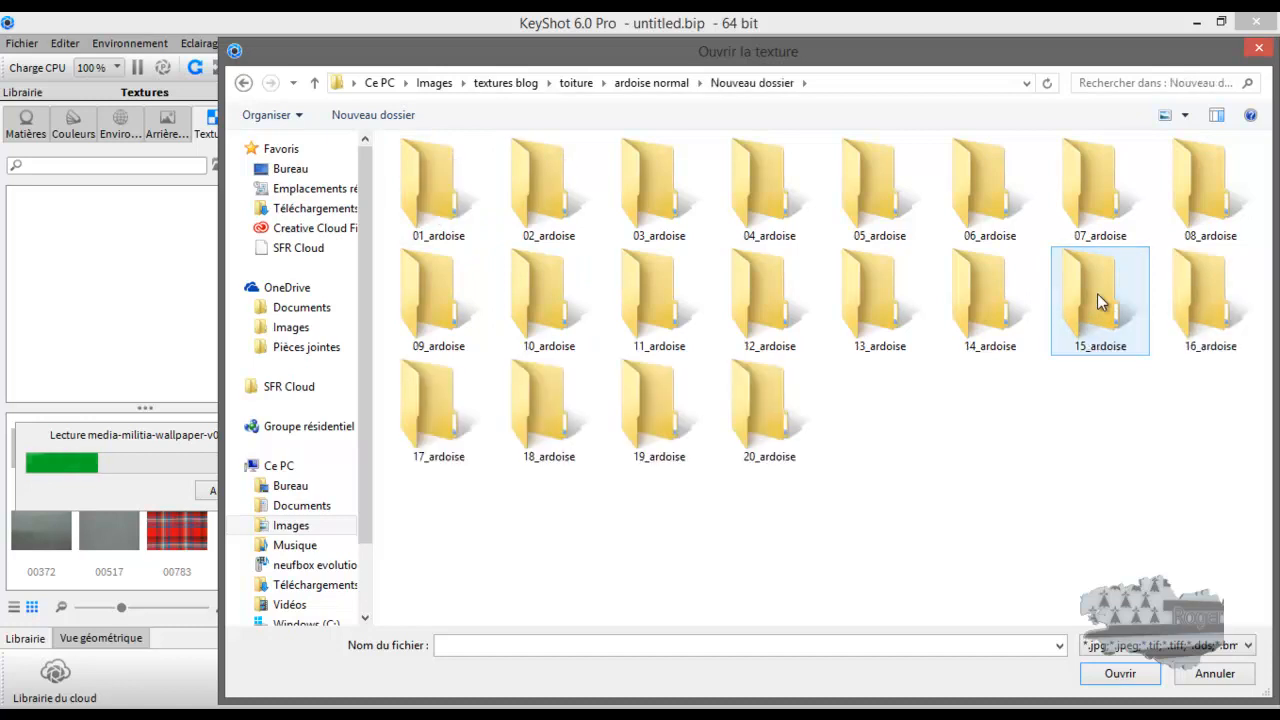
{"action": "double_click", "coordinate": [445, 196]}
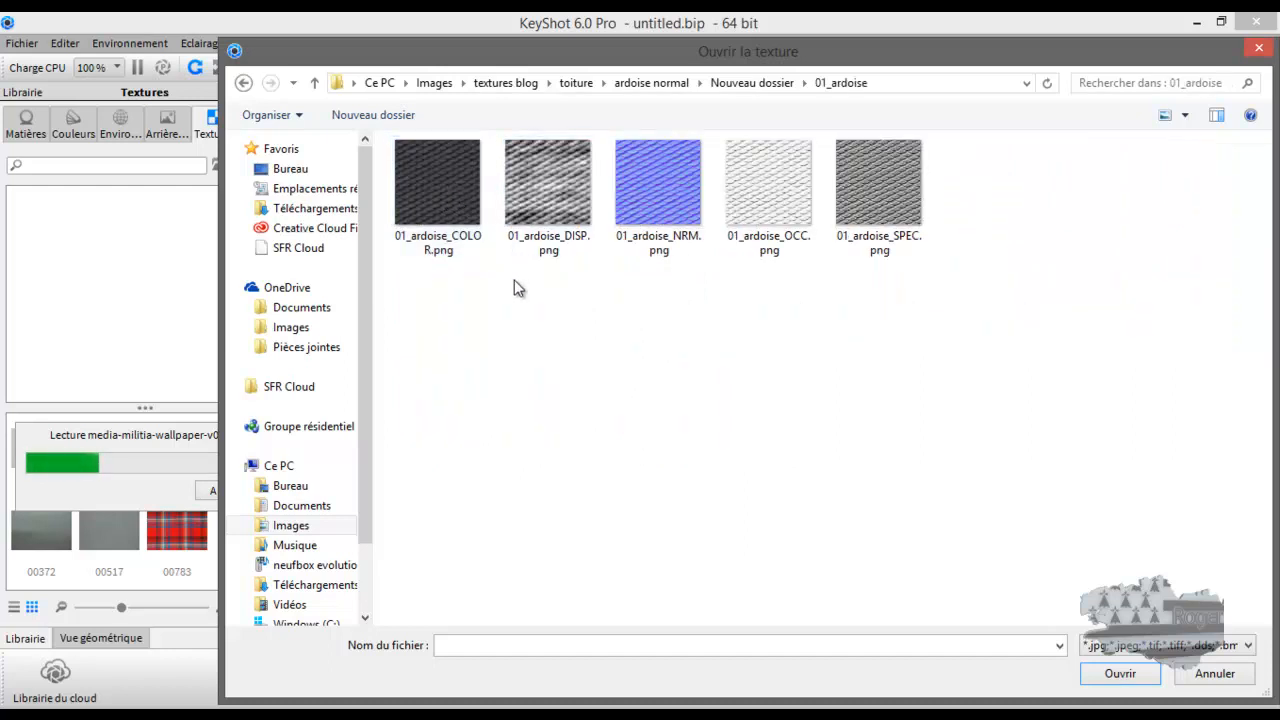
{"action": "left_click", "coordinate": [444, 179]}
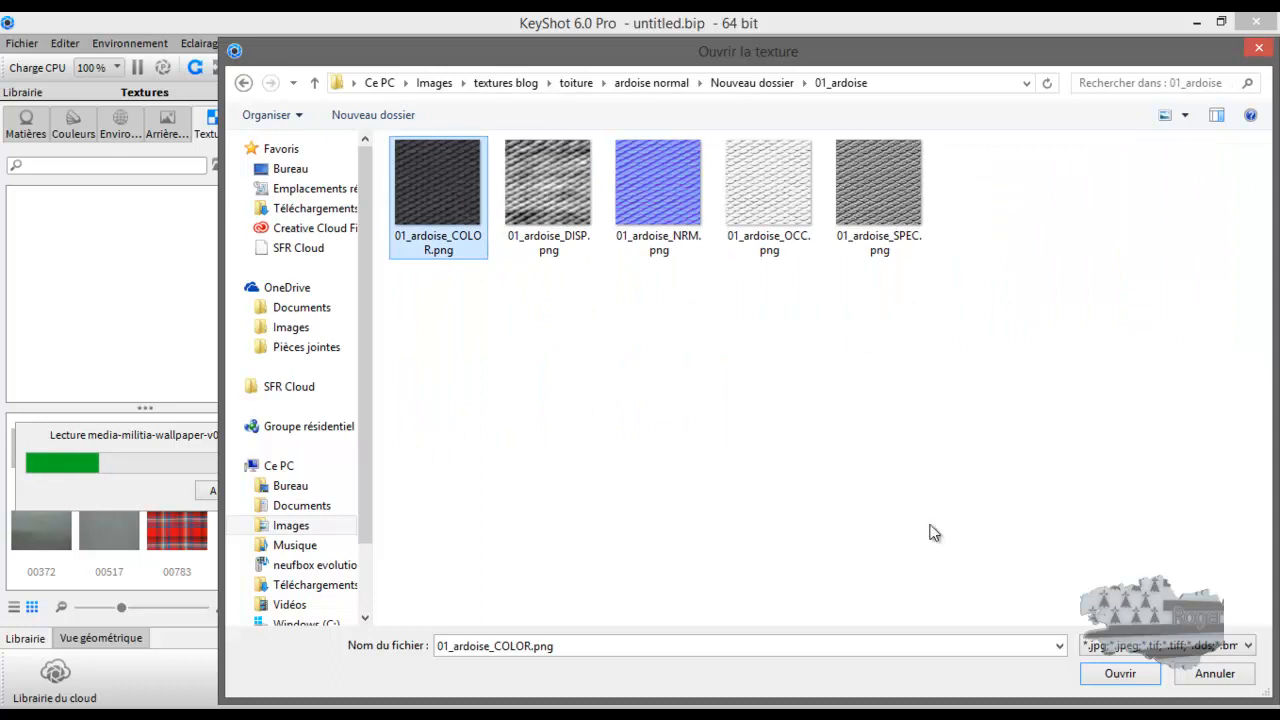
{"action": "left_click", "coordinate": [1143, 674]}
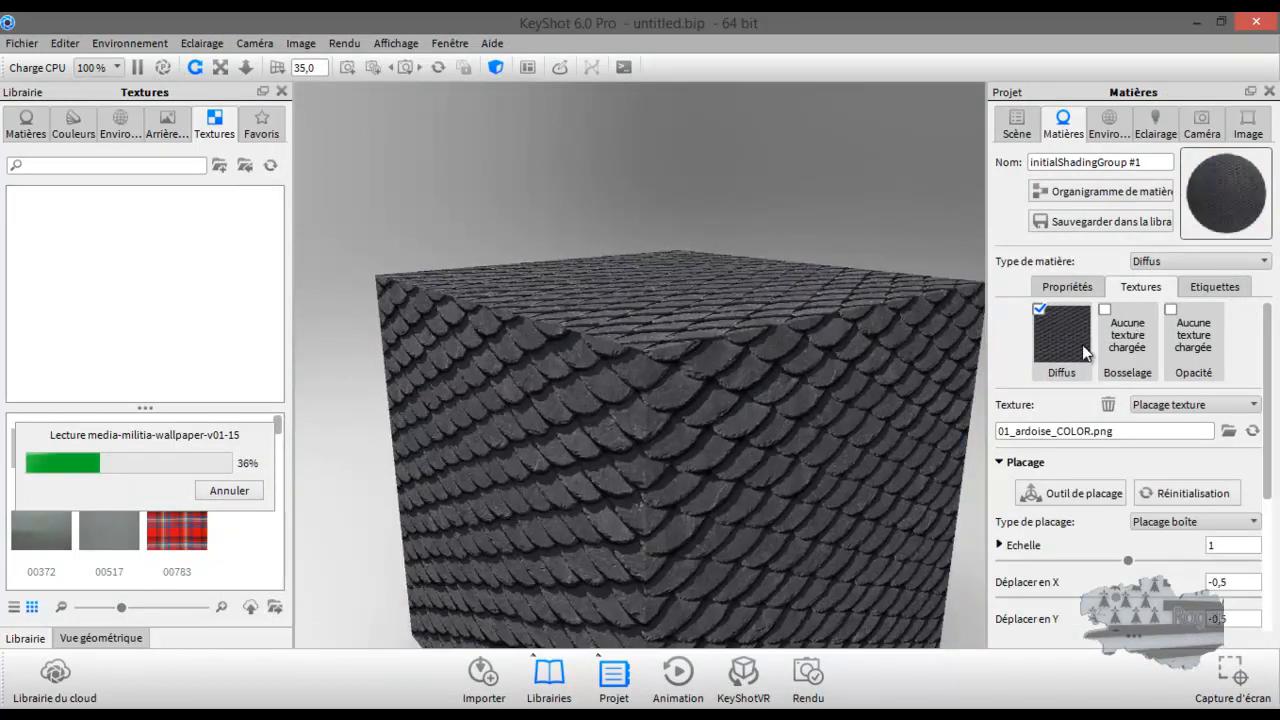
{"action": "left_click", "coordinate": [1124, 340]}
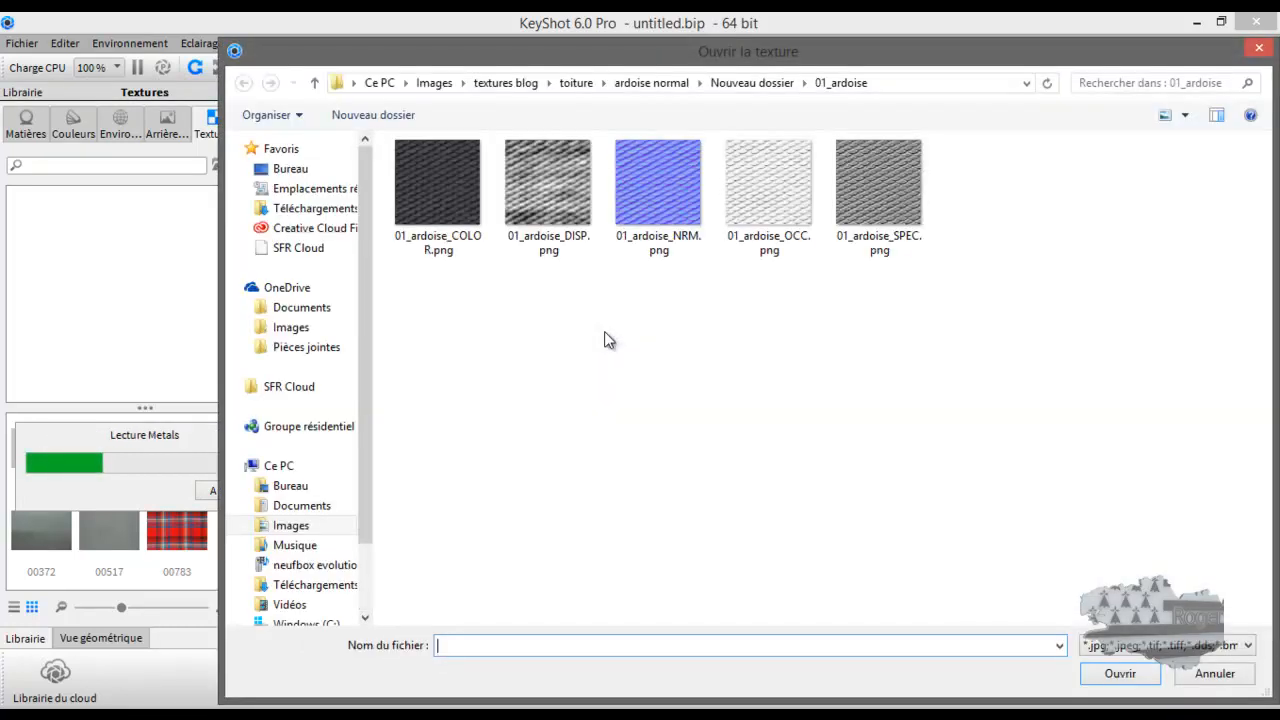
{"action": "double_click", "coordinate": [651, 187]}
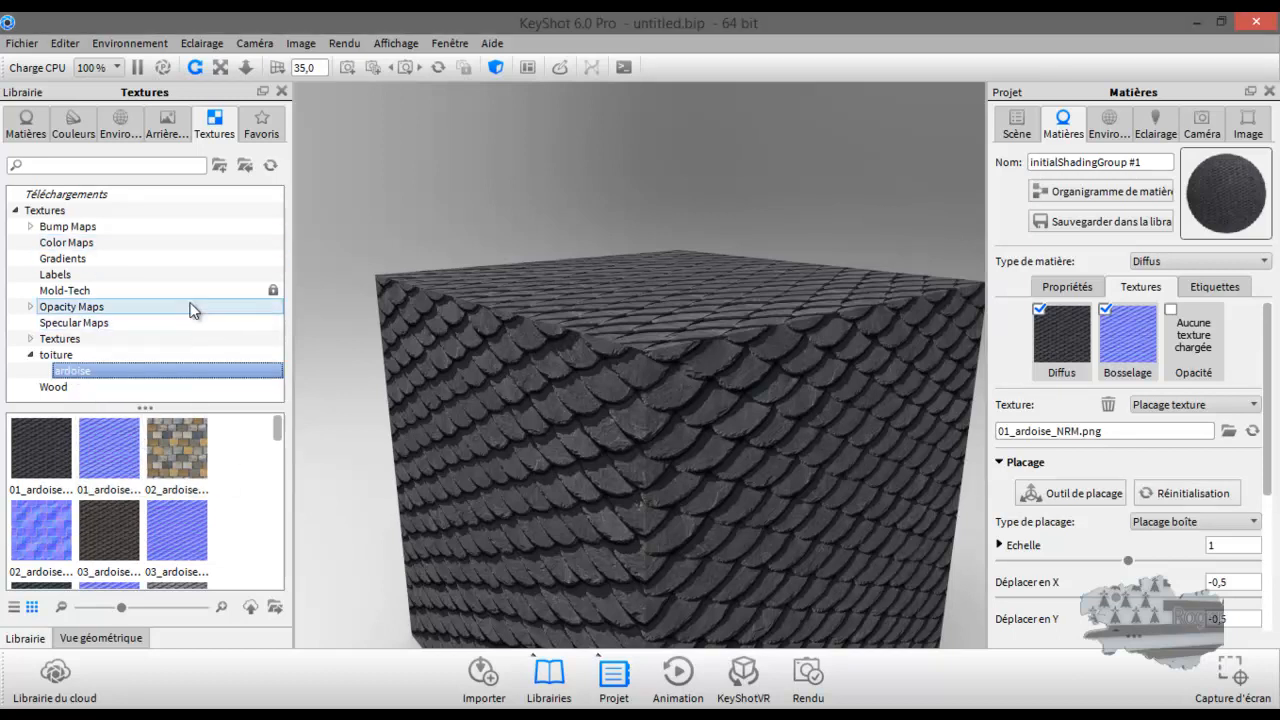
Browse the masonry images in the texture library's Textures folder and examine their previews
{"action": "left_click", "coordinate": [58, 340]}
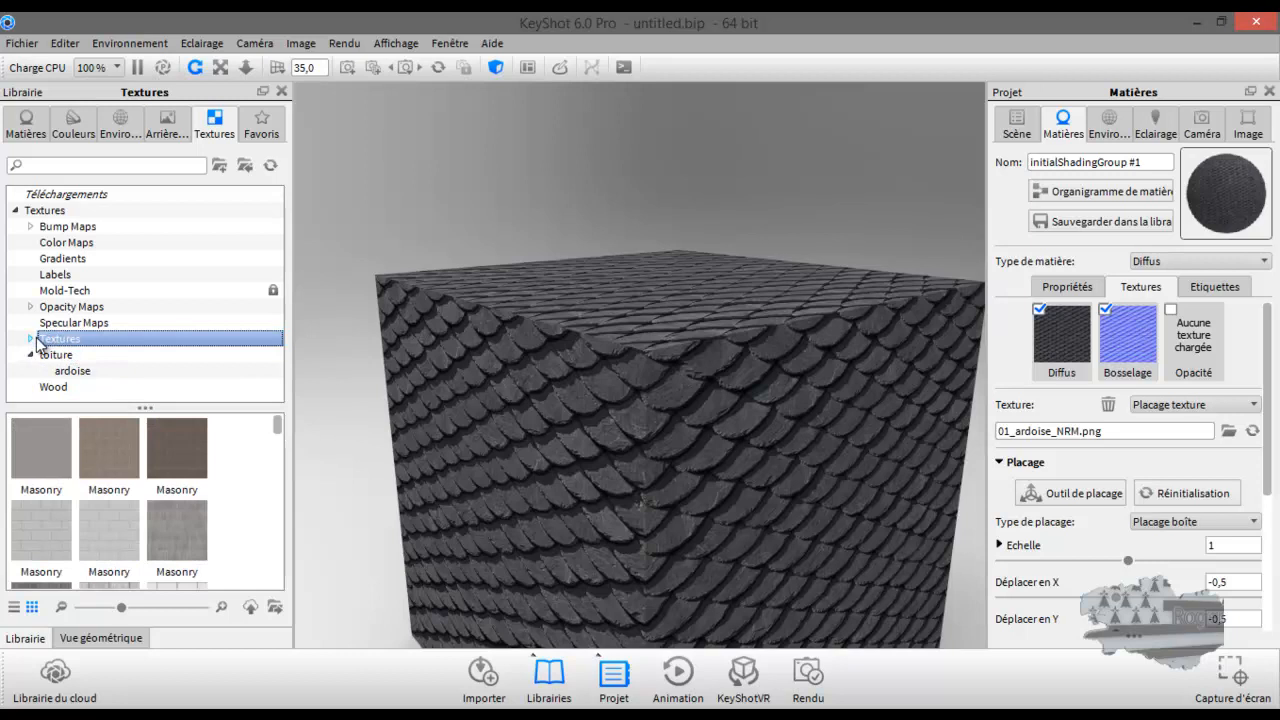
{"action": "scroll", "coordinate": [127, 442], "scroll_direction": "down", "scroll_amount": 3}
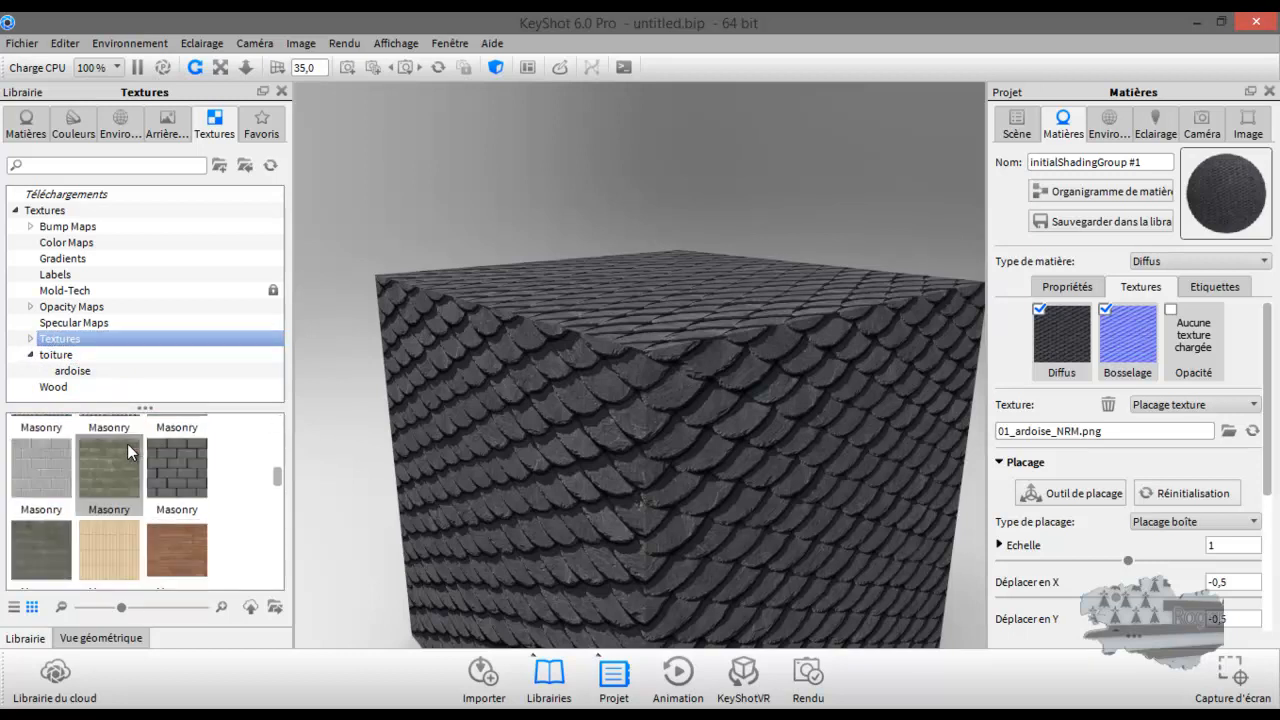
{"action": "scroll", "coordinate": [127, 443], "scroll_direction": "down", "scroll_amount": 3}
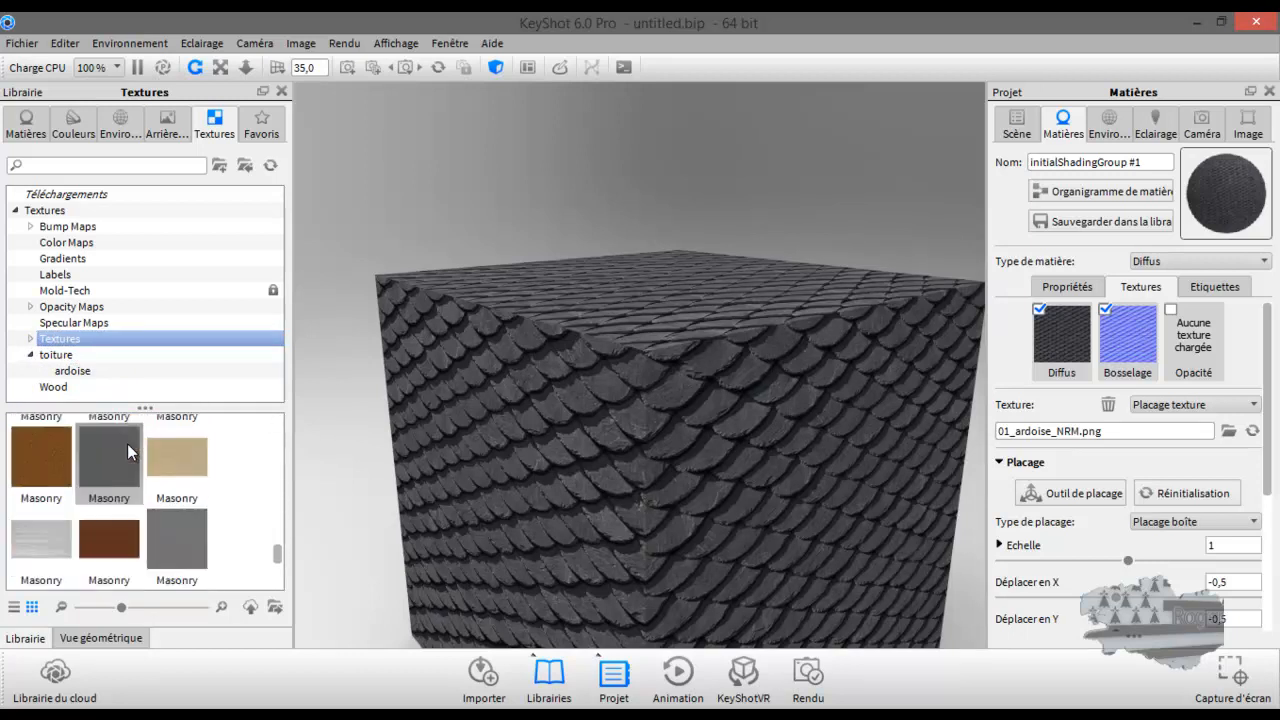
{"action": "scroll", "coordinate": [127, 445], "scroll_direction": "up", "scroll_amount": 10}
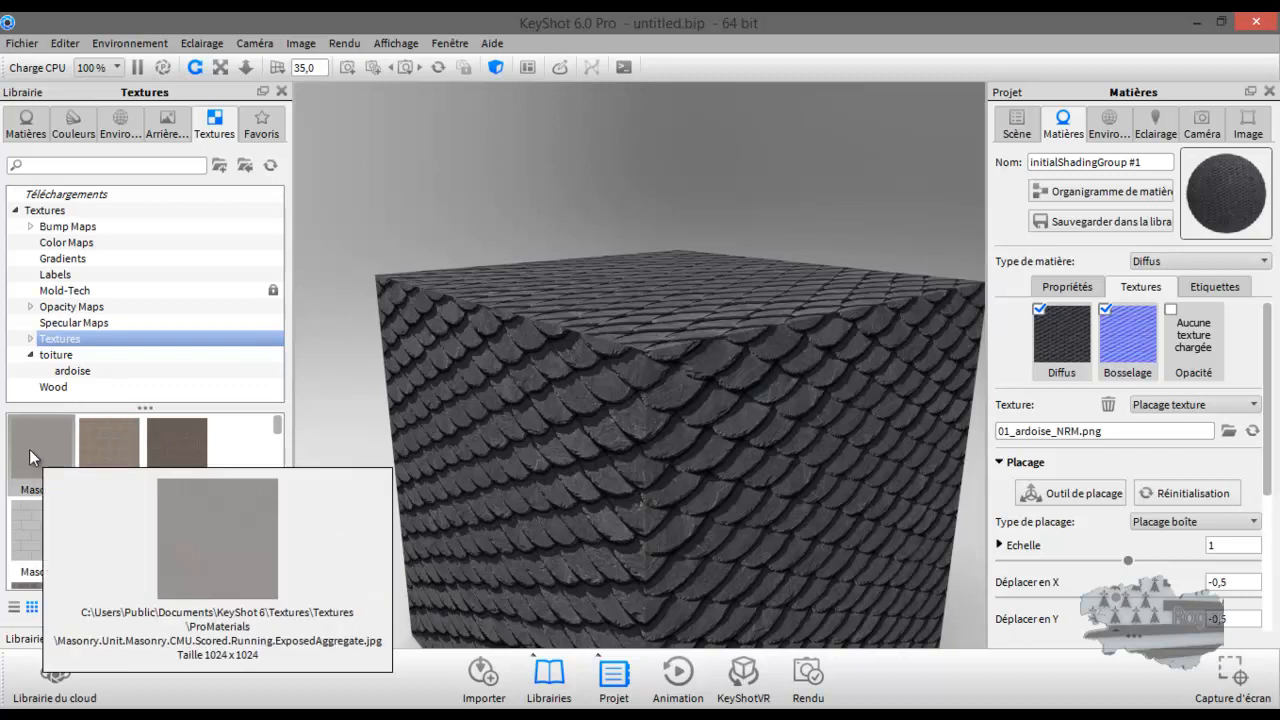
{"action": "mouse_move", "coordinate": [116, 450]}
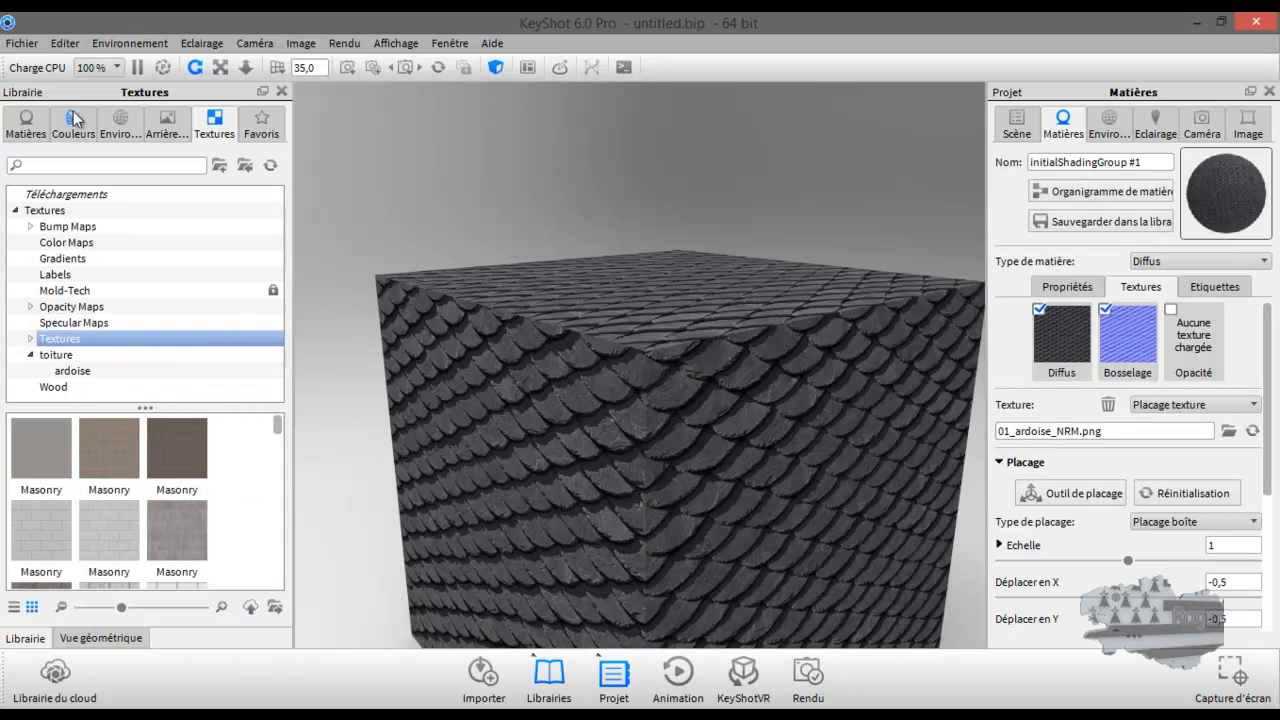
Show the material library's ardoise folder and rename the cube's material to ardoise #1
{"action": "left_click", "coordinate": [28, 123]}
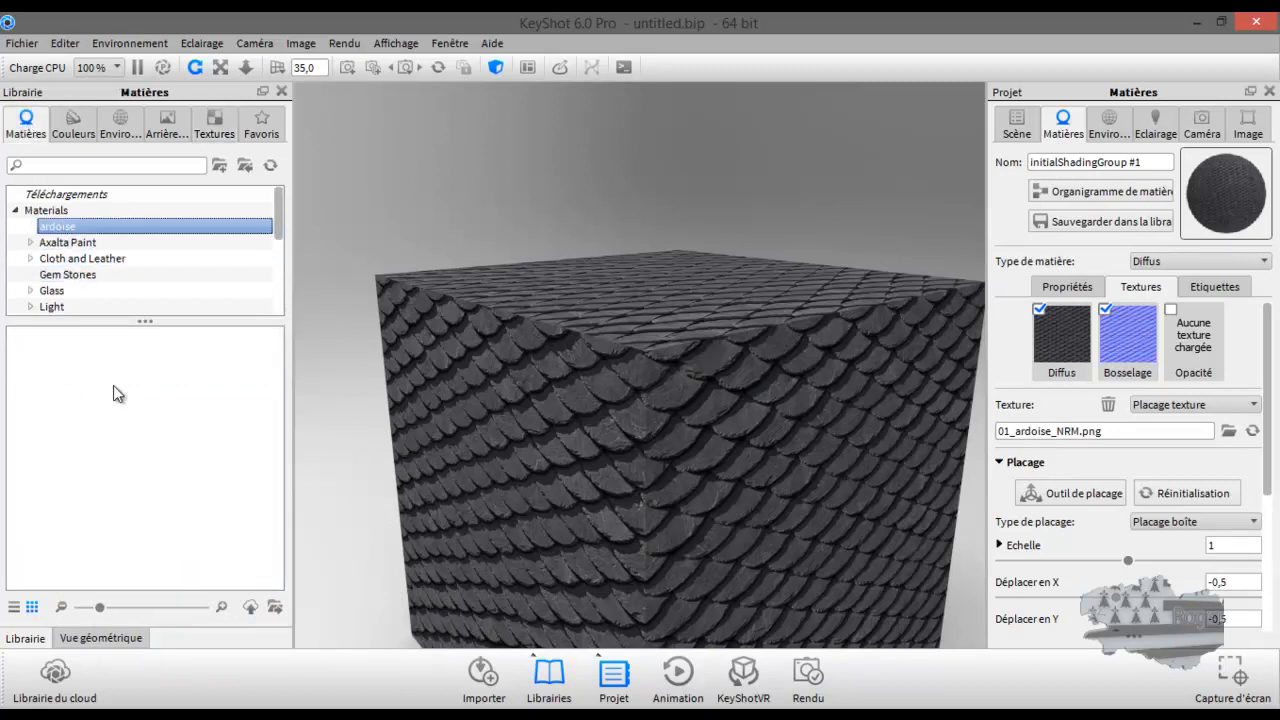
{"action": "double_click", "coordinate": [1094, 161]}
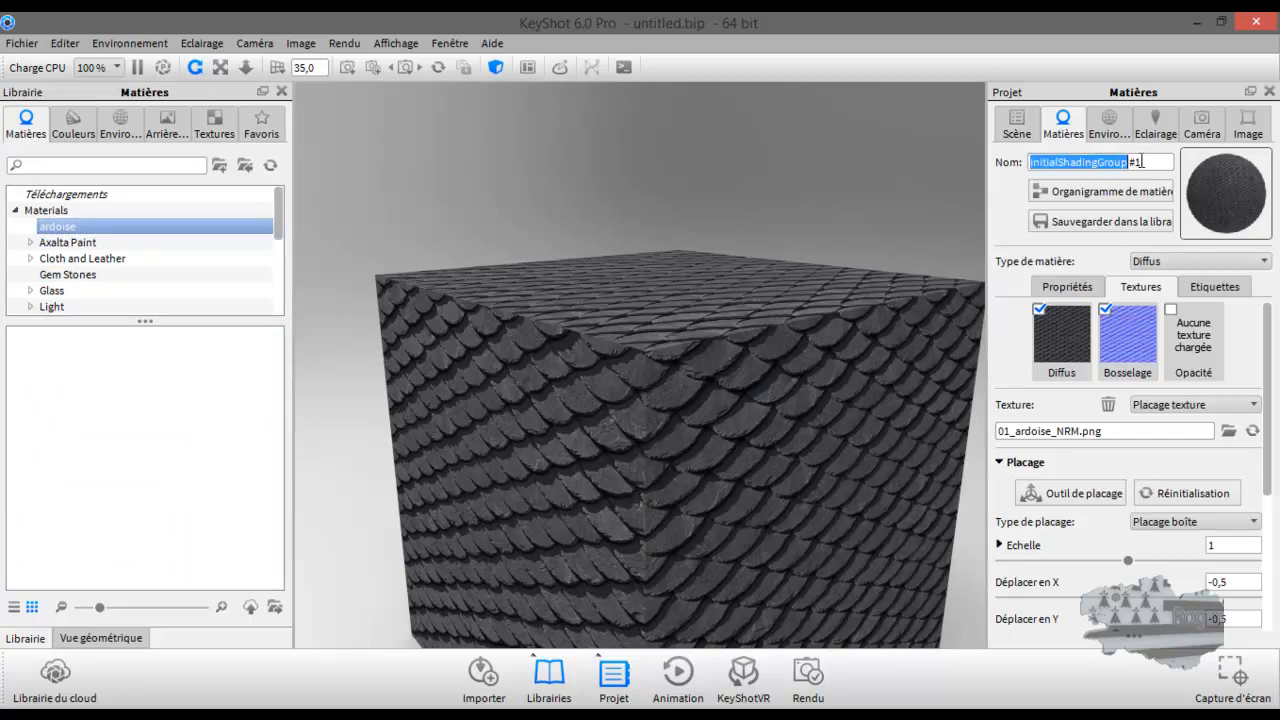
{"action": "type", "text": "ardois"}
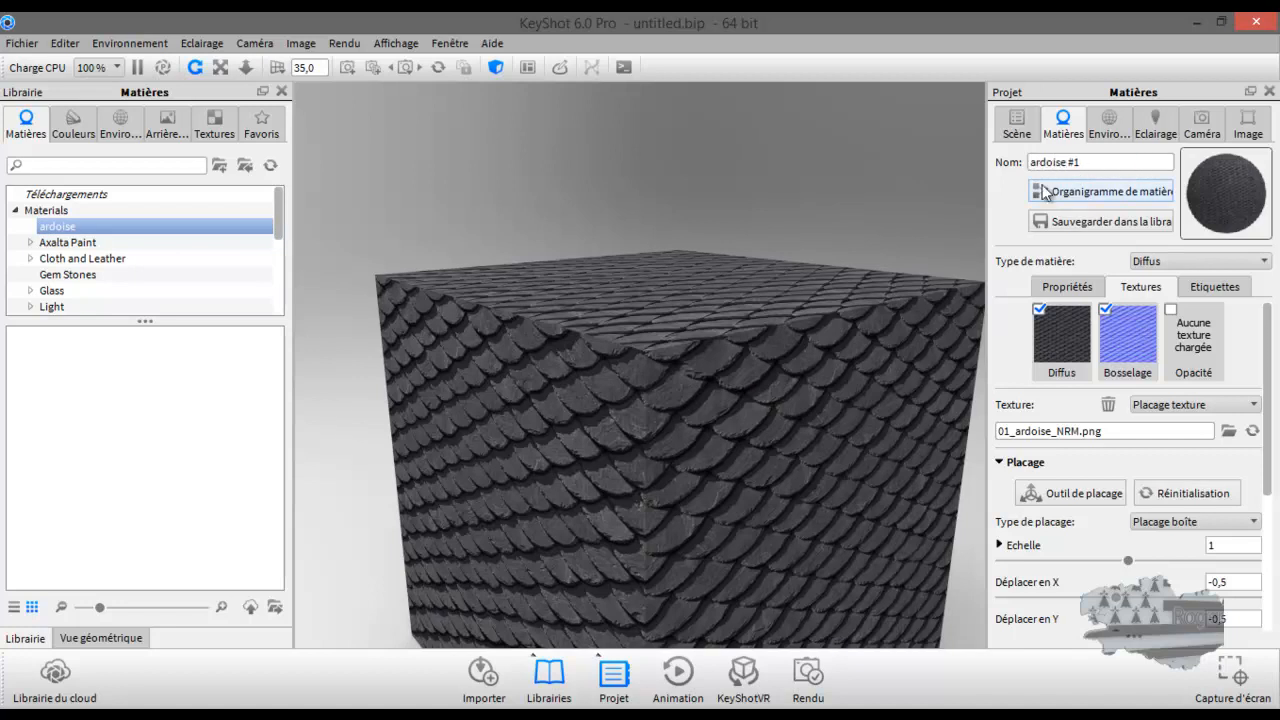
Save the ardoise #1 material to the library's ardoise folder
{"action": "type", "text": "e"}
{"action": "left_click", "coordinate": [1097, 222]}
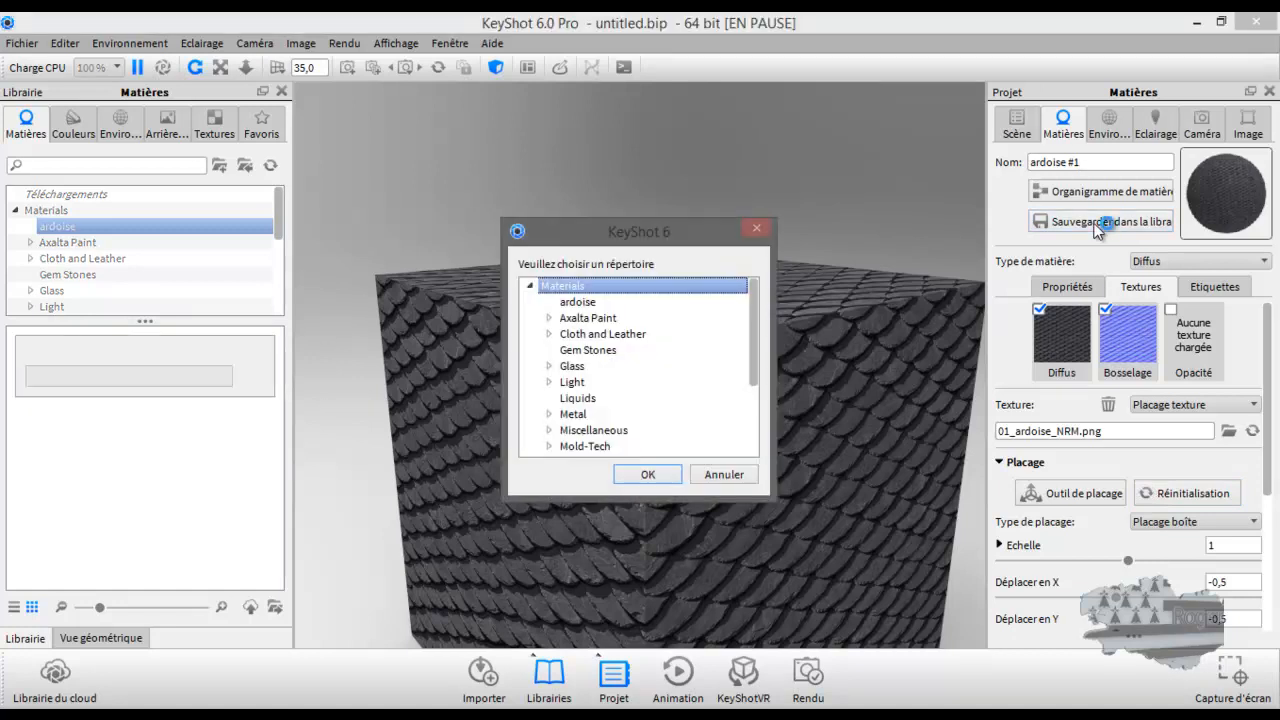
{"action": "left_click", "coordinate": [612, 301]}
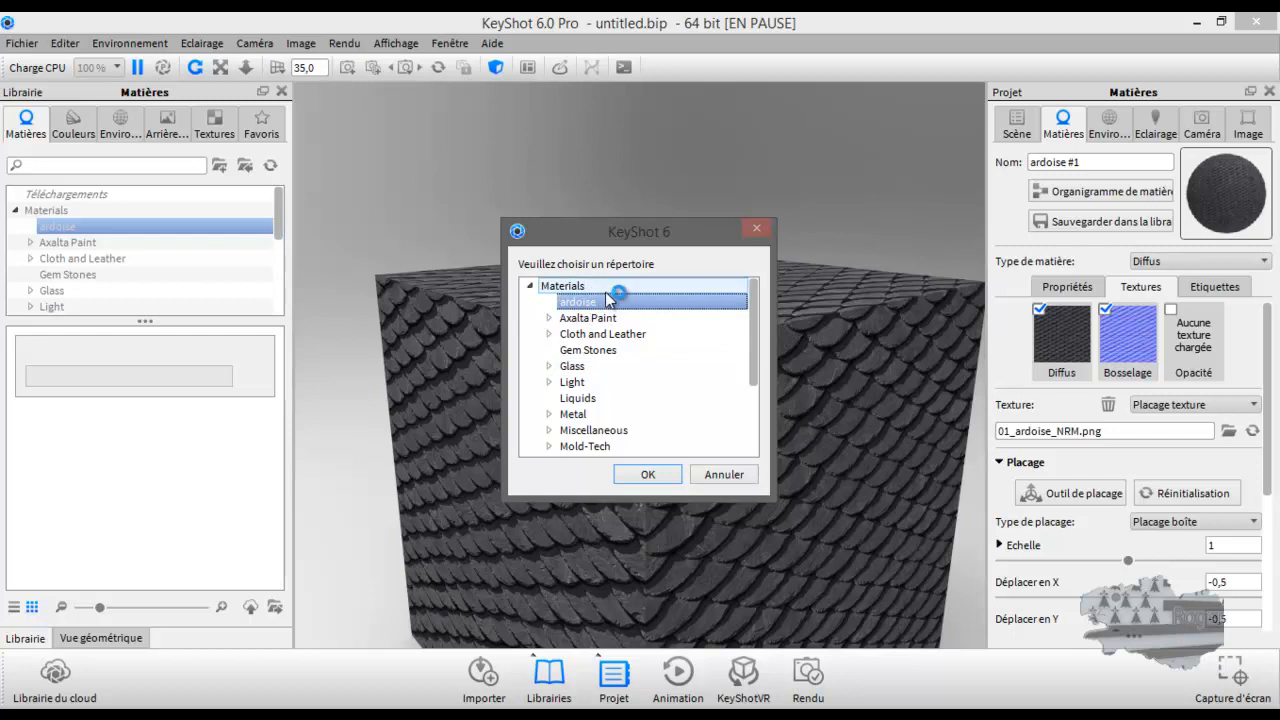
{"action": "left_click", "coordinate": [648, 474]}
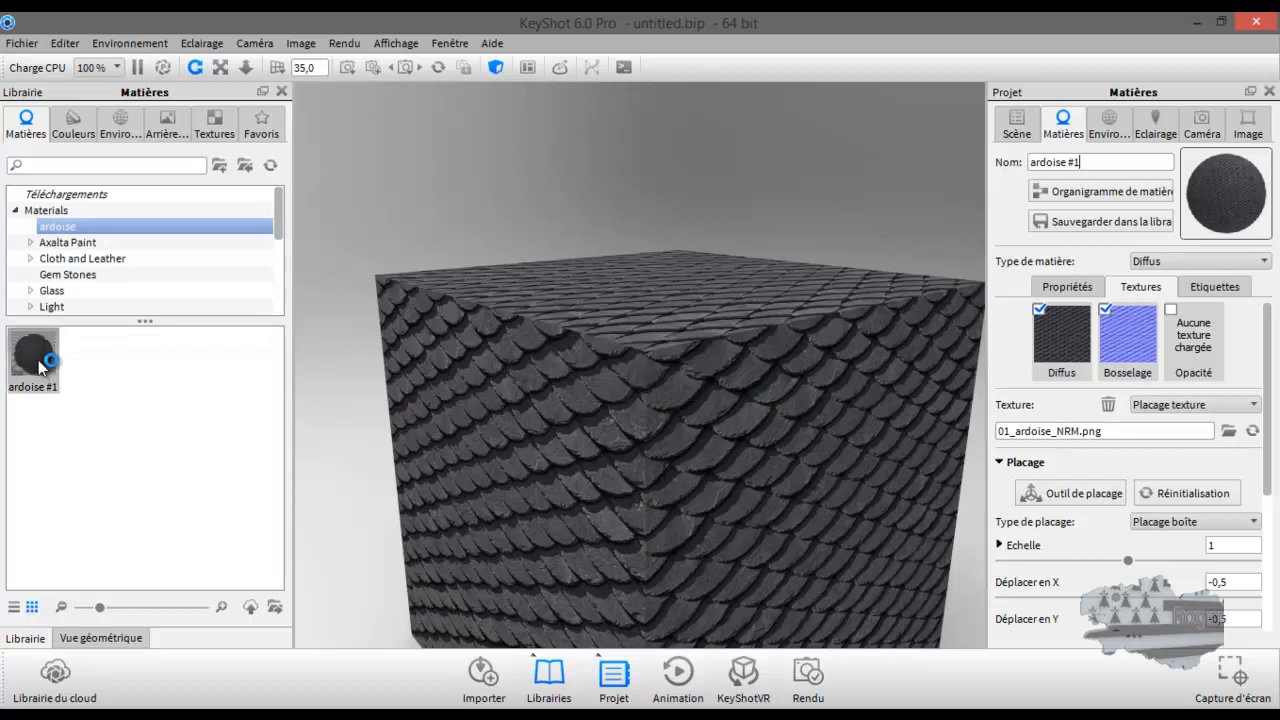
{"action": "mouse_move", "coordinate": [40, 367]}
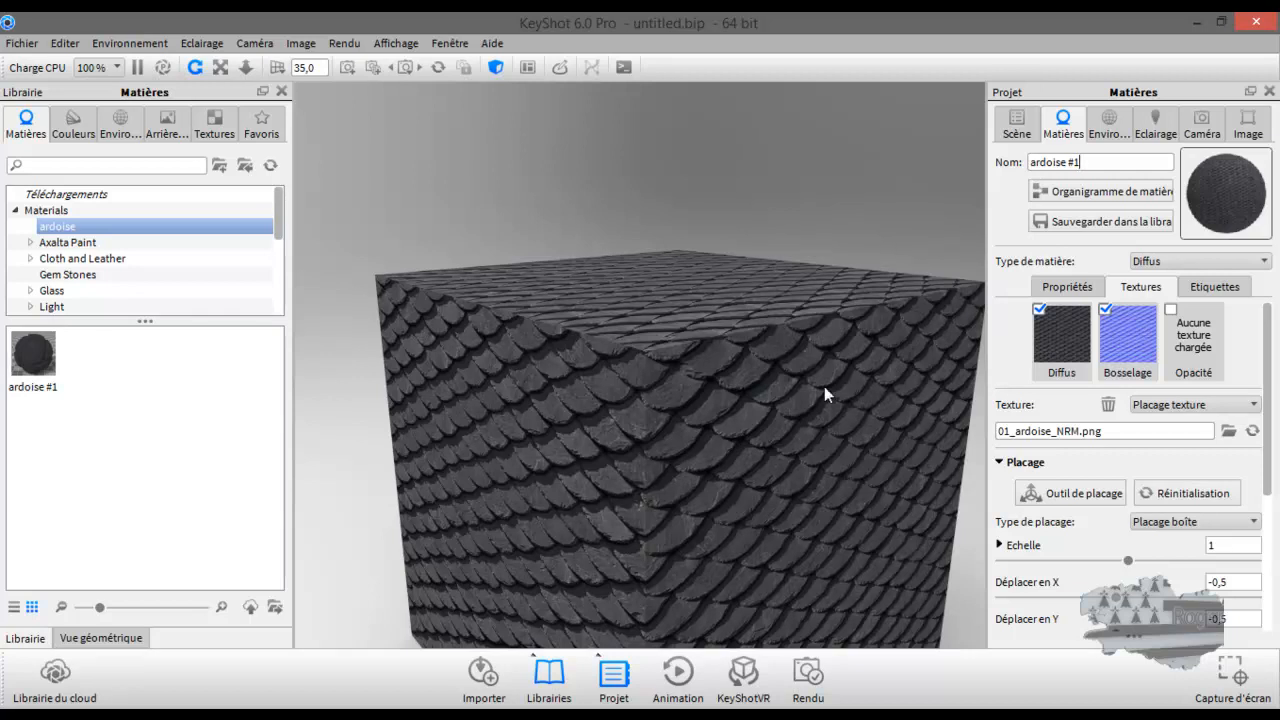
Close KeyShot without keeping the scene, restart it, and dismiss the welcome window
{"action": "scroll", "coordinate": [695, 356], "scroll_direction": "down", "scroll_amount": 5}
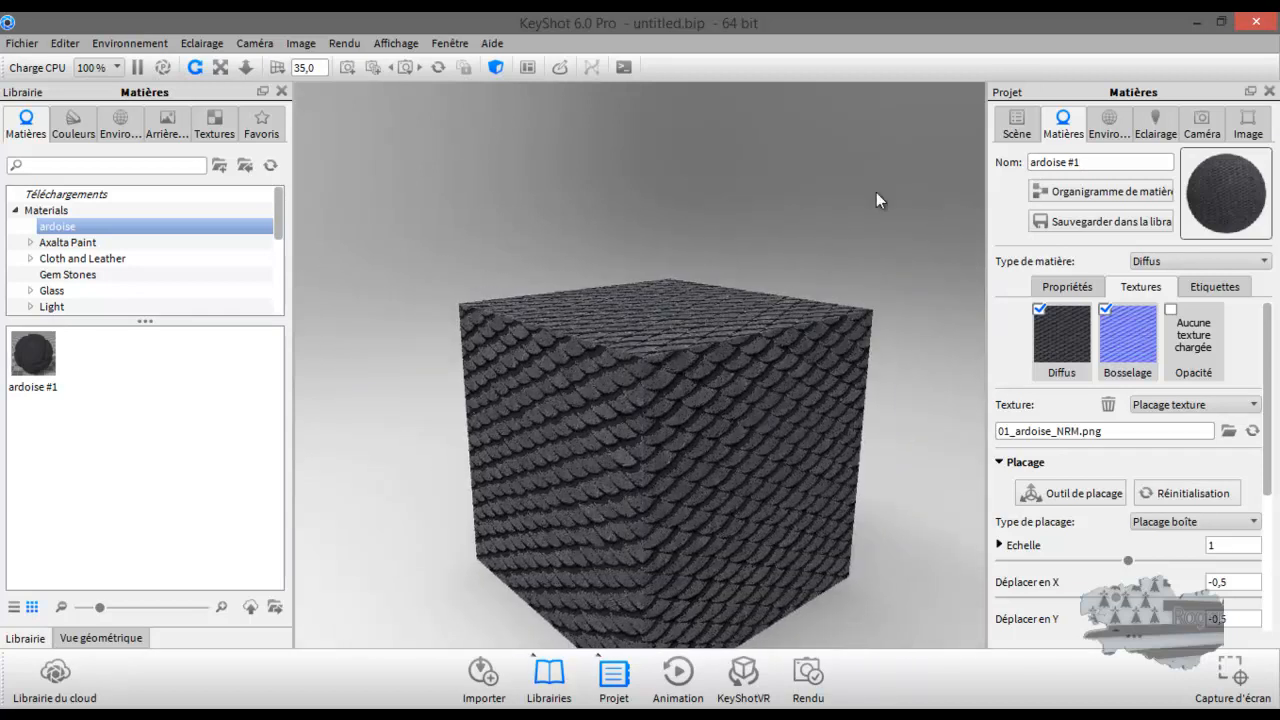
{"action": "left_click", "coordinate": [1256, 24]}
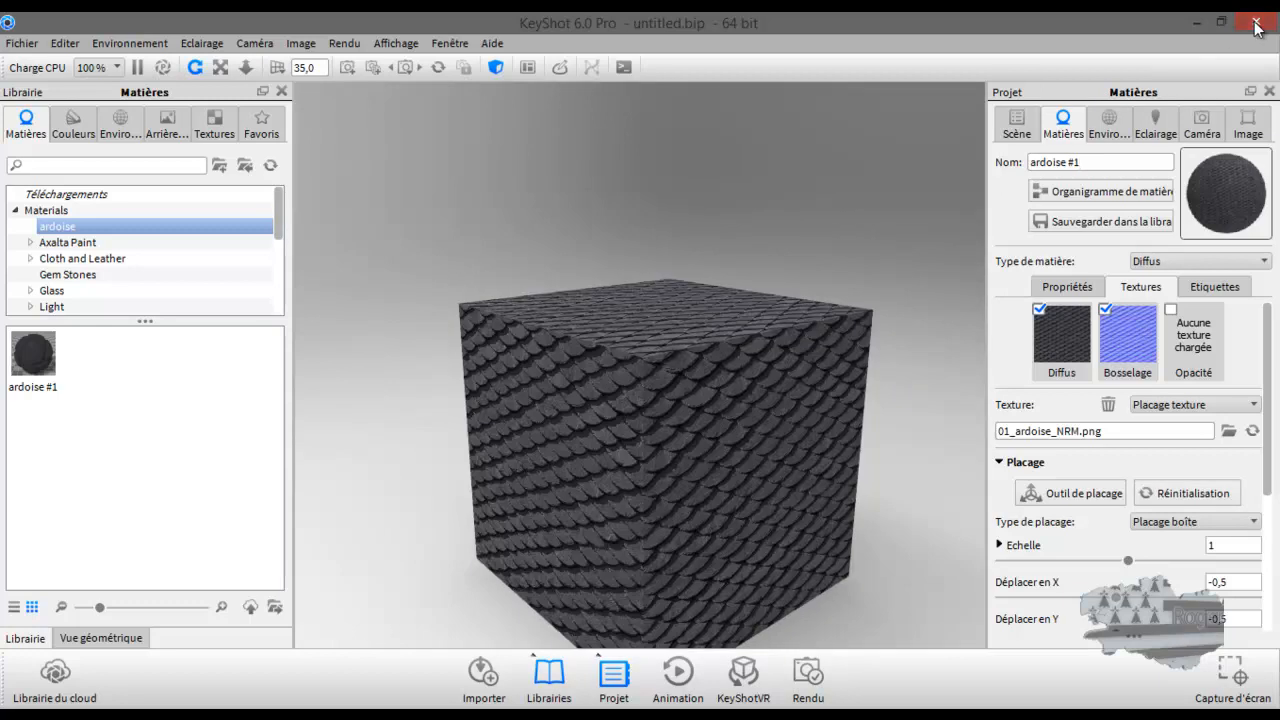
{"action": "left_click", "coordinate": [647, 373]}
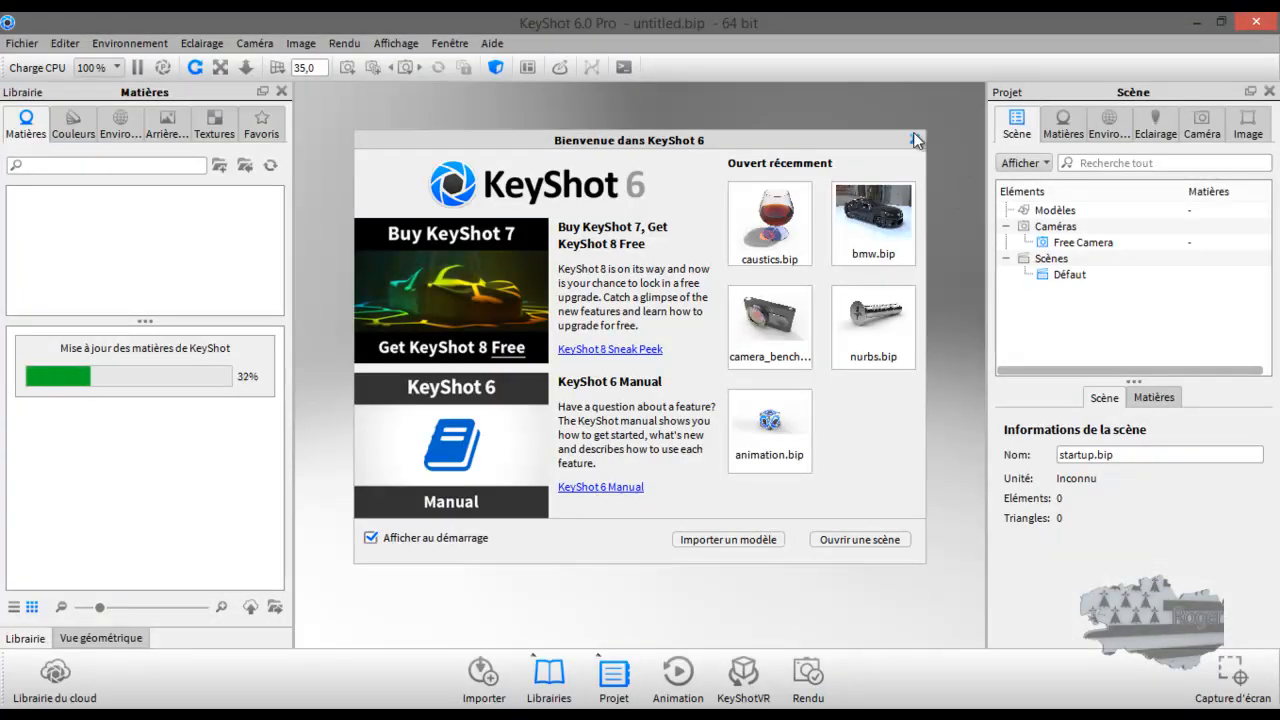
{"action": "left_click", "coordinate": [914, 138]}
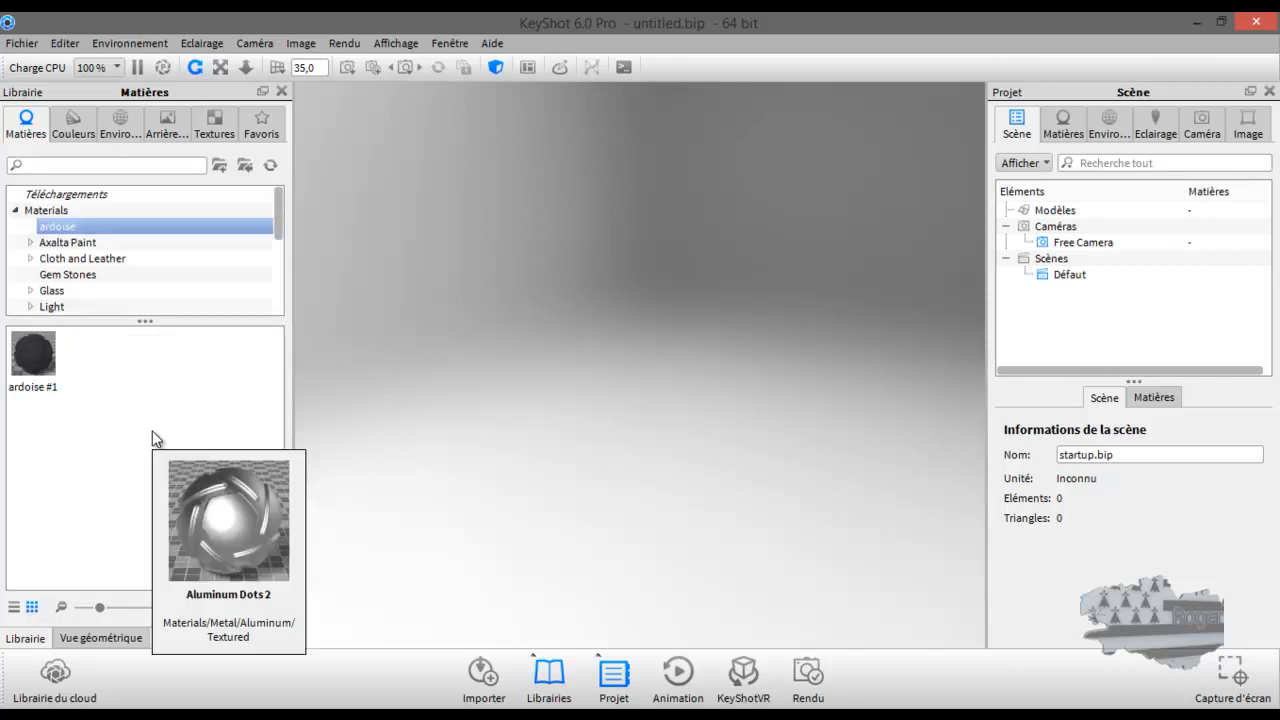
Add a cube to the empty scene and apply the saved ardoise #1 material to it
{"action": "mouse_move", "coordinate": [35, 352]}
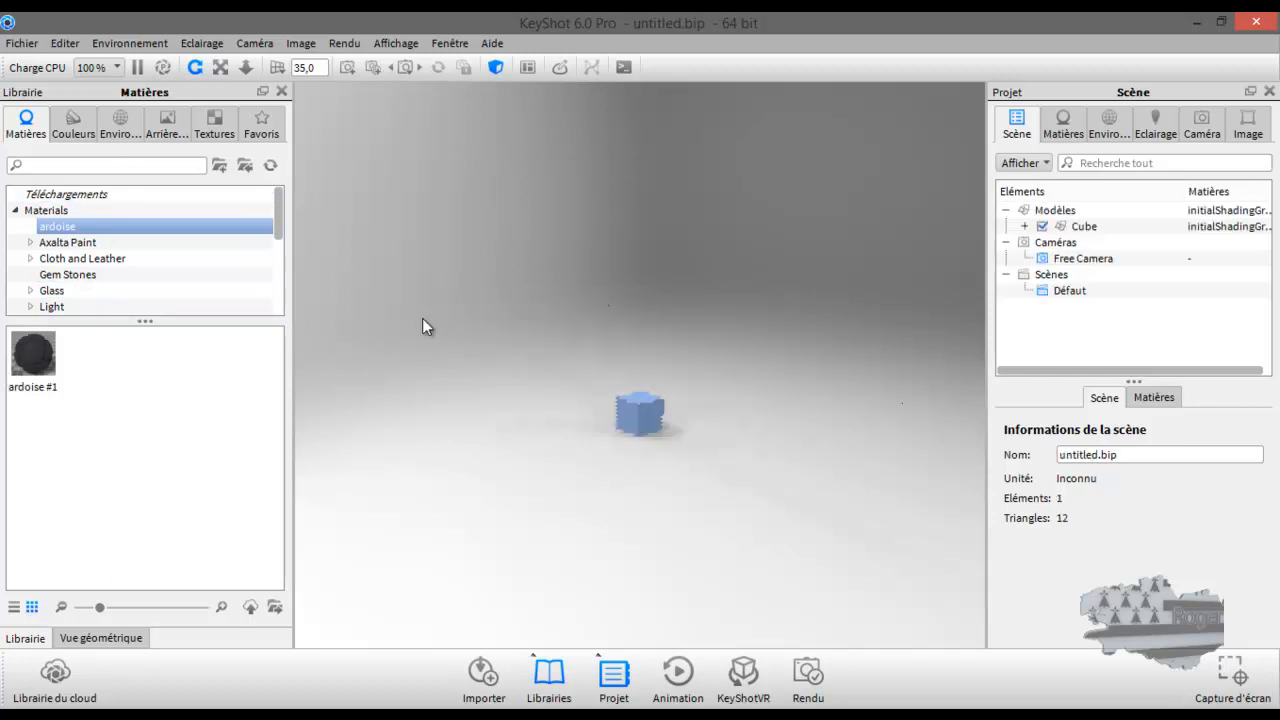
{"action": "scroll", "coordinate": [648, 419], "scroll_direction": "up", "scroll_amount": 10}
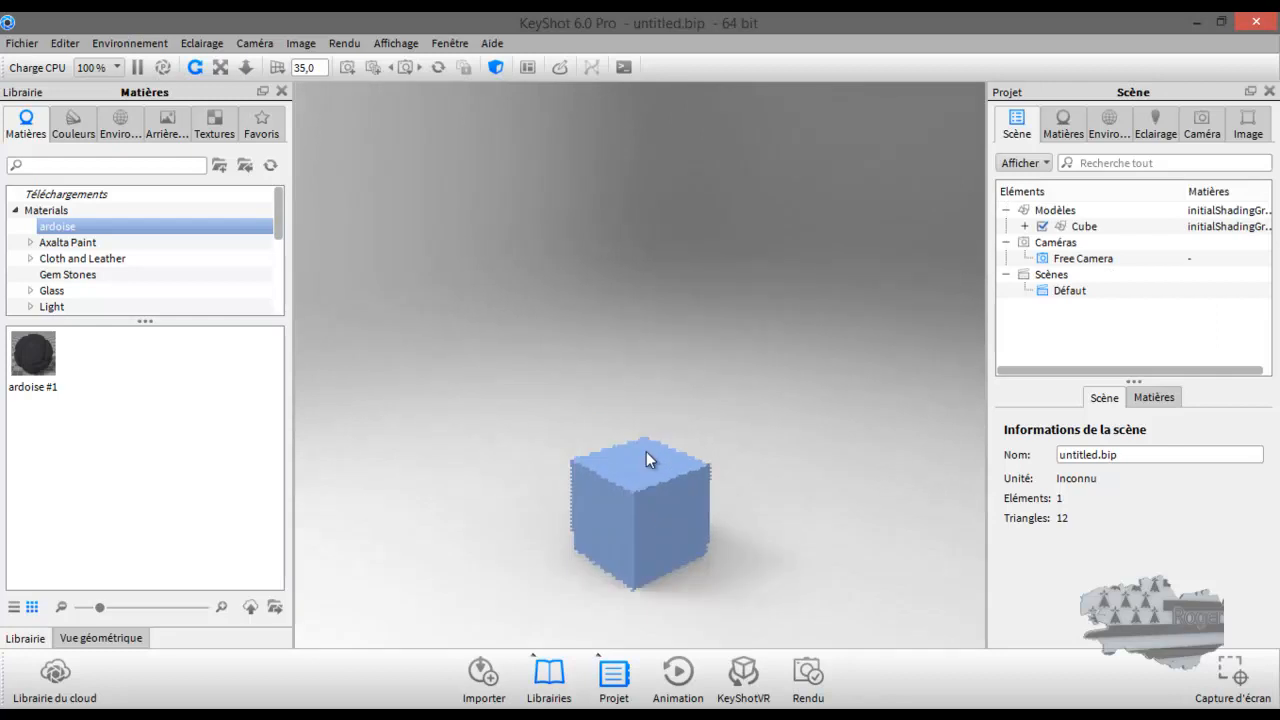
{"action": "left_click_drag", "start_coordinate": [631, 582], "coordinate": [664, 152]}
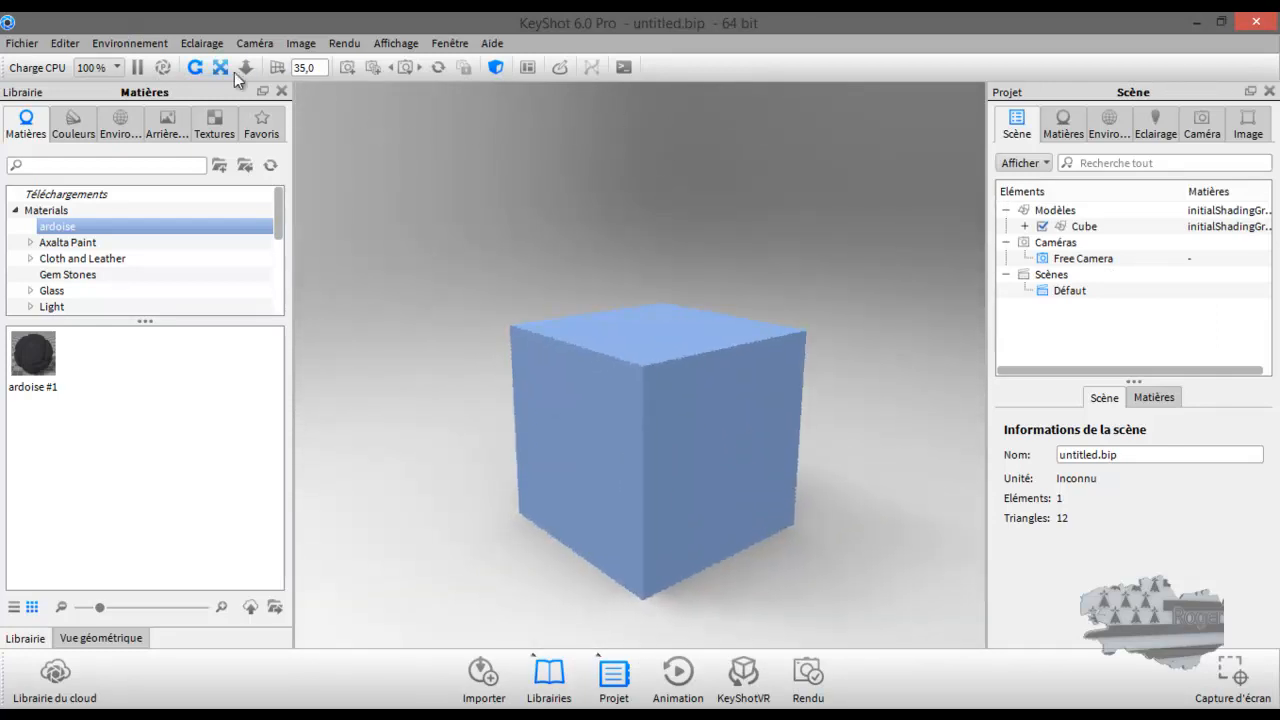
{"action": "left_click", "coordinate": [64, 43]}
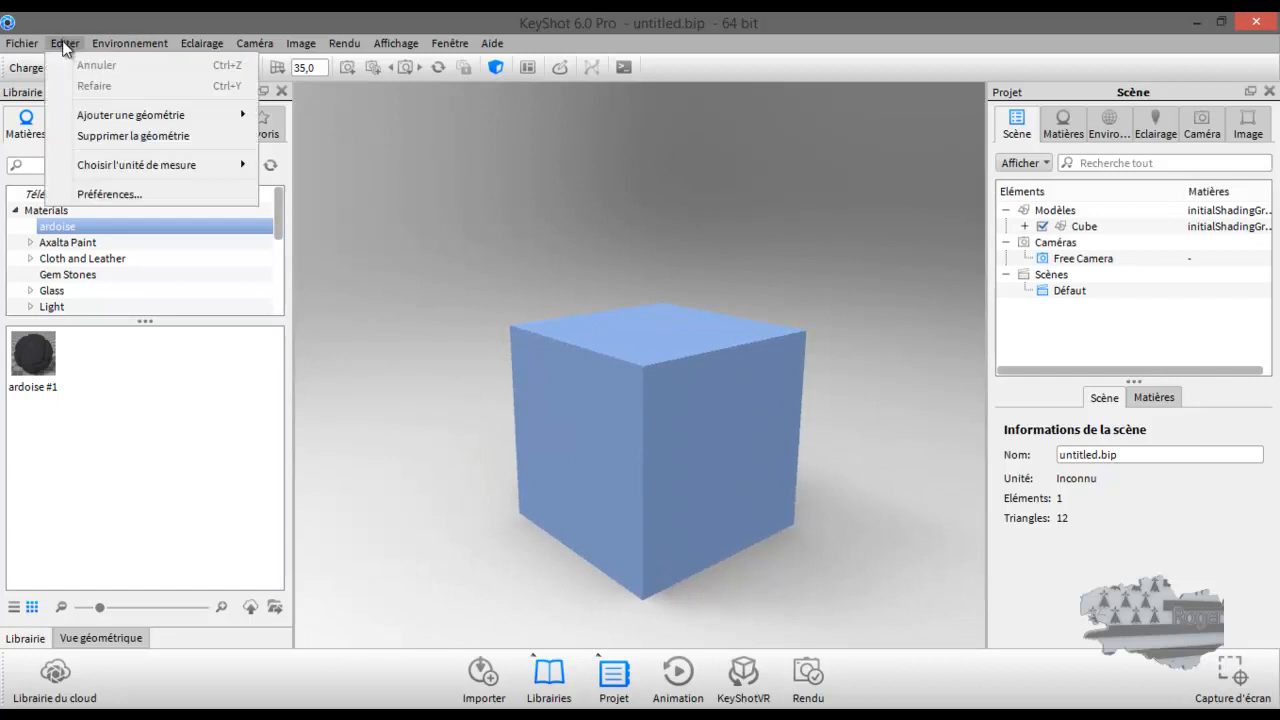
{"action": "mouse_move", "coordinate": [108, 118]}
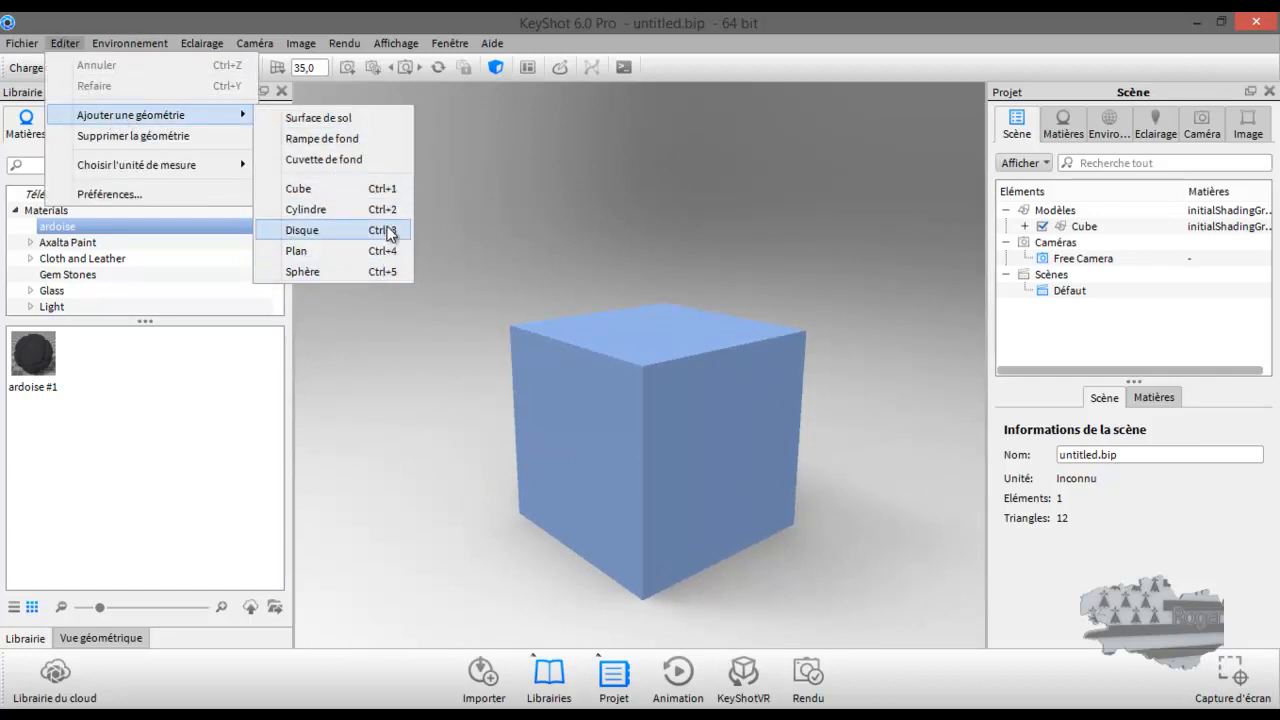
{"action": "left_click", "coordinate": [610, 386]}
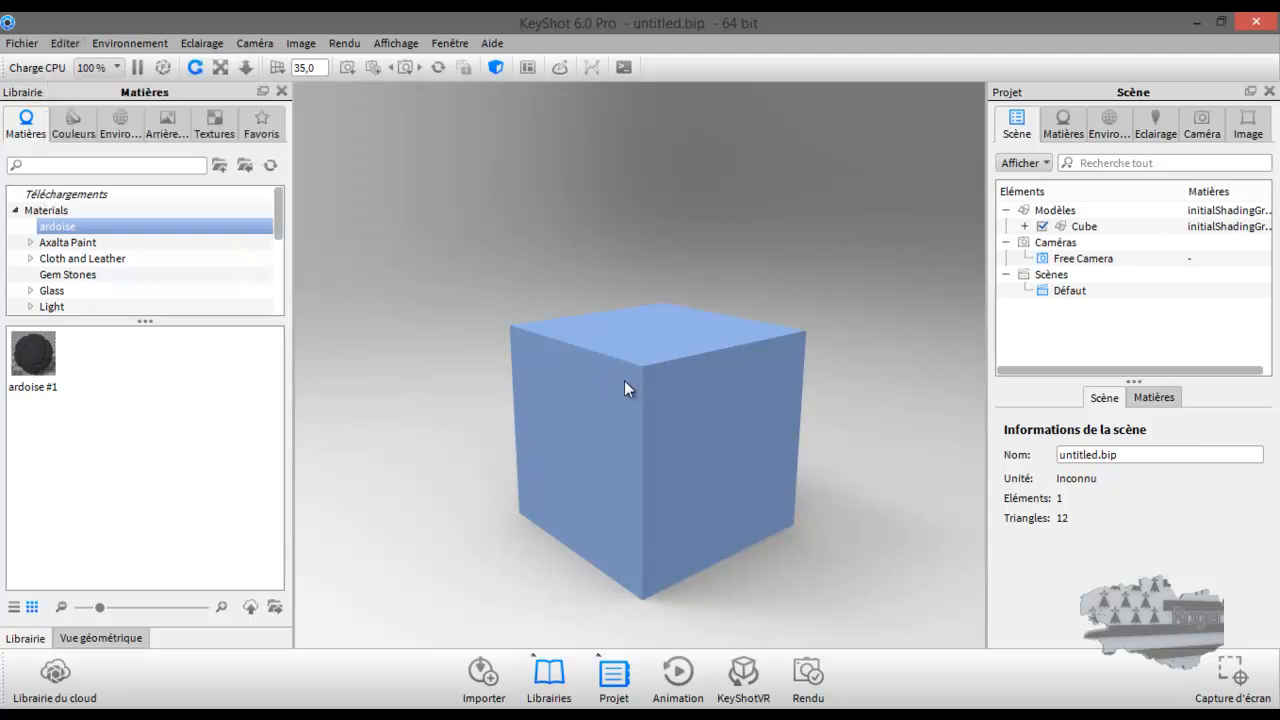
{"action": "left_click", "coordinate": [628, 386]}
{"action": "left_click_drag", "start_coordinate": [33, 353], "coordinate": [621, 395]}
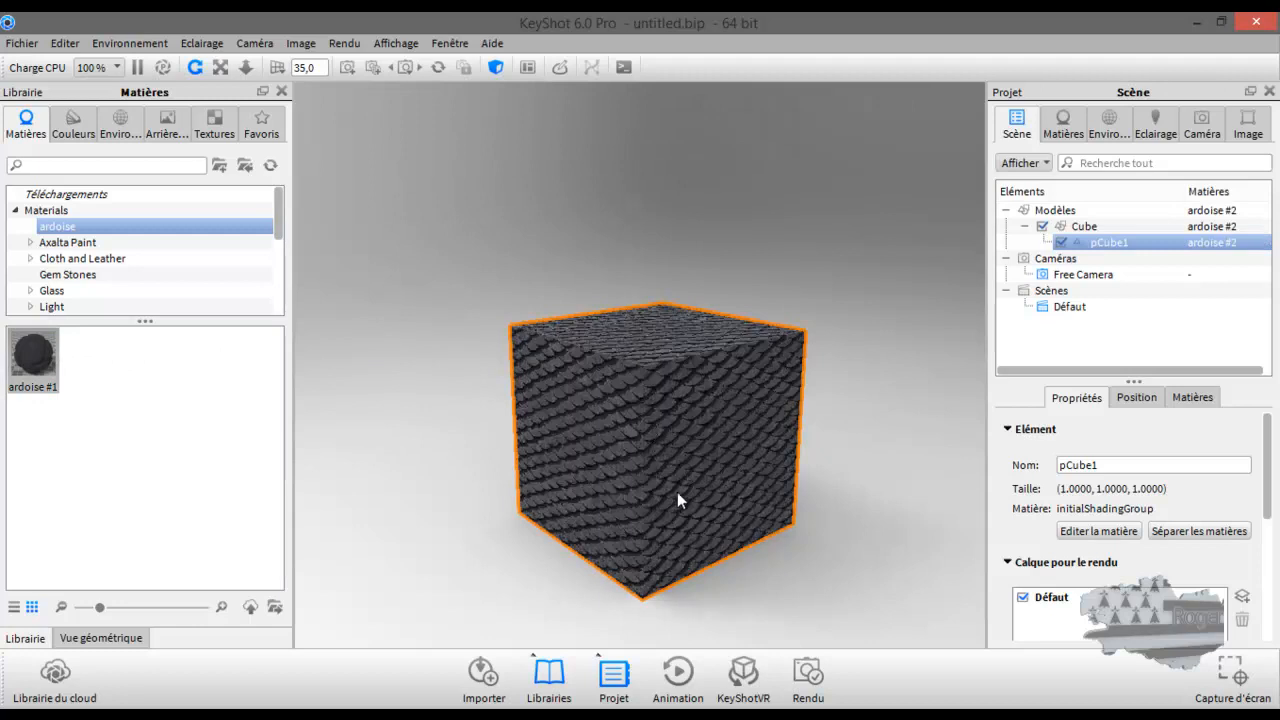
Edit the cube's material and set the diffuse texture's box mapping scale to 2
{"action": "scroll", "coordinate": [677, 495], "scroll_direction": "up", "scroll_amount": 2}
{"action": "scroll", "coordinate": [677, 496], "scroll_direction": "up", "scroll_amount": 2}
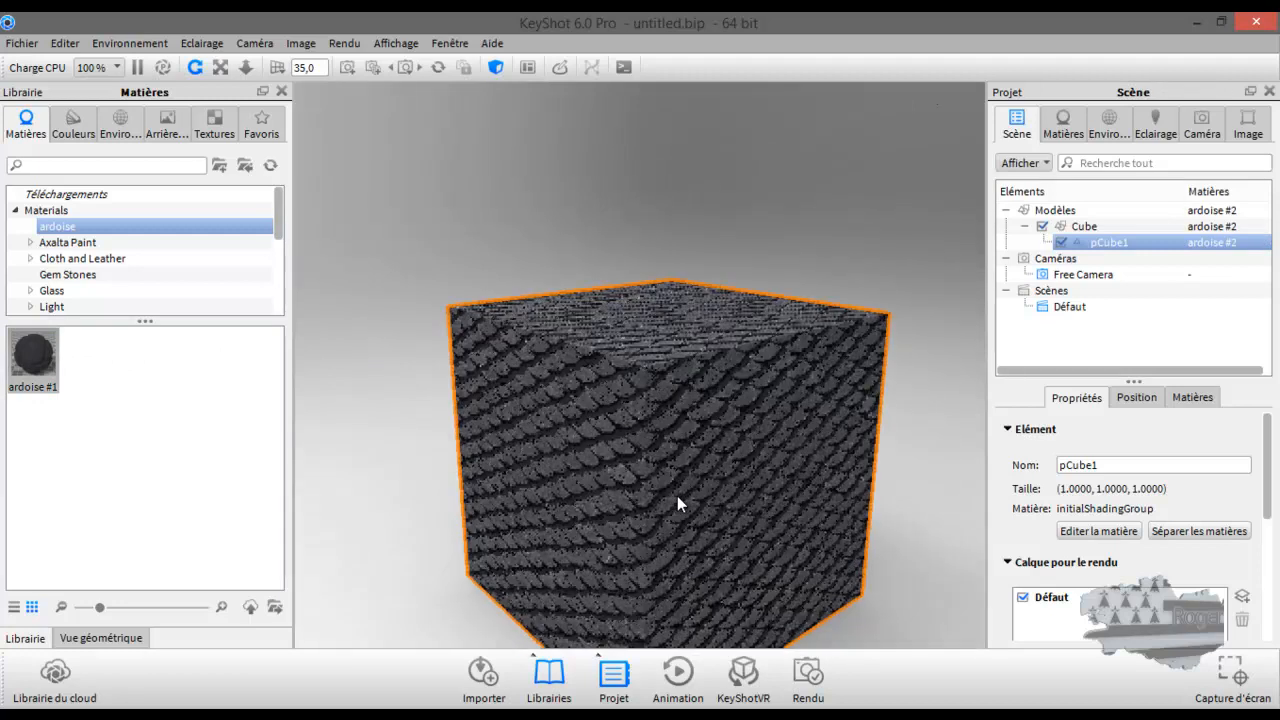
{"action": "double_click", "coordinate": [1111, 245]}
{"action": "left_click", "coordinate": [1140, 287]}
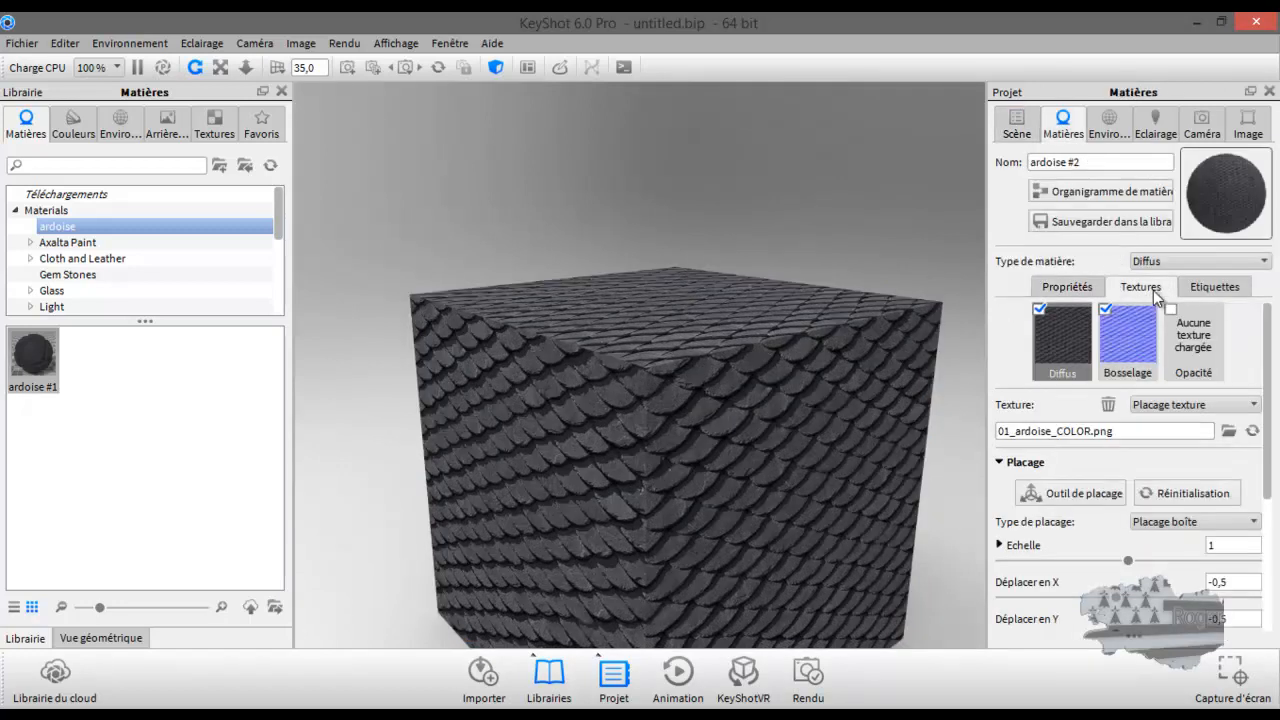
{"action": "left_click_drag", "start_coordinate": [1128, 561], "coordinate": [1270, 578]}
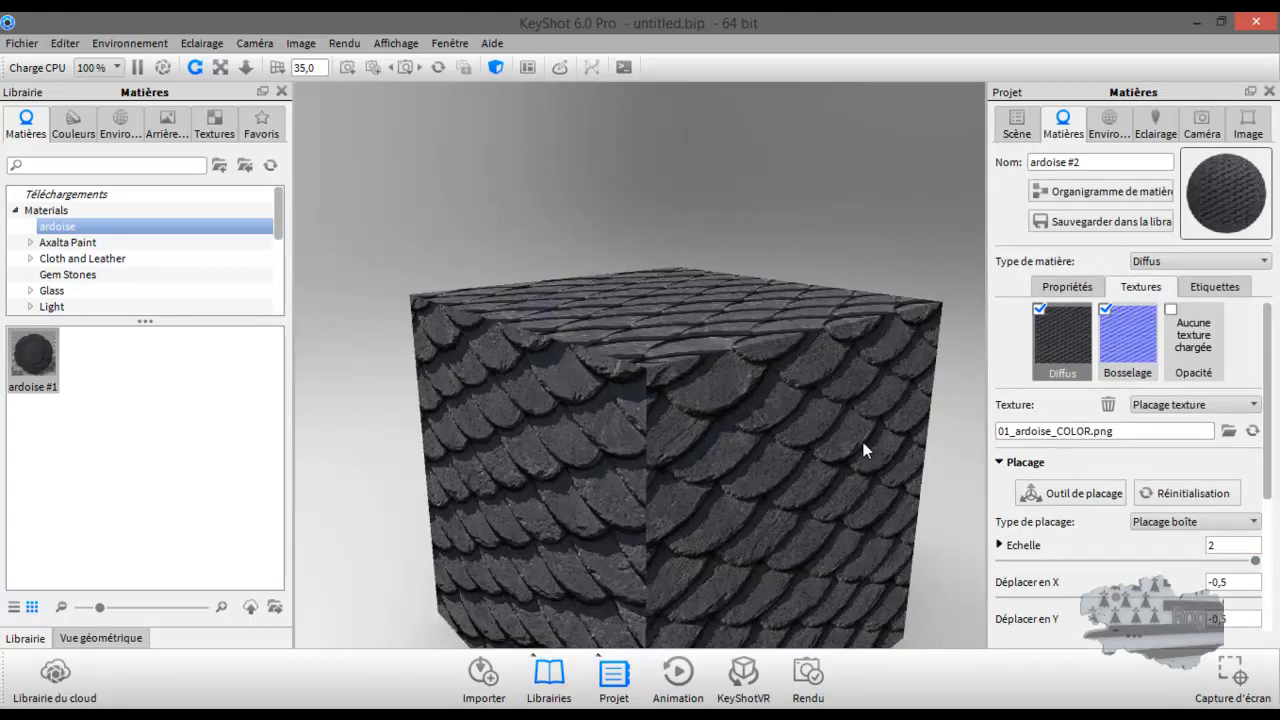
Set the diffuse texture's contrast to 0.52 and brightness to 0.985, and turn off its two-sided option
{"action": "scroll", "coordinate": [1082, 498], "scroll_direction": "down", "scroll_amount": 4}
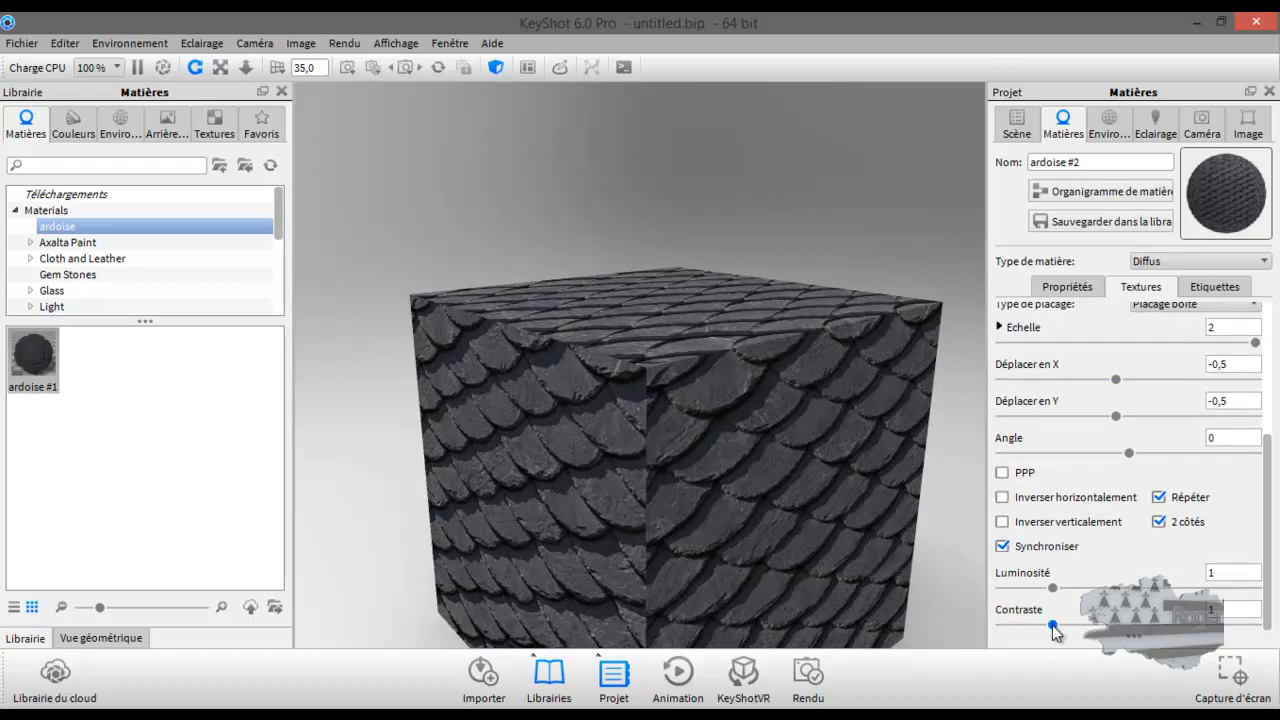
{"action": "mouse_move", "coordinate": [1052, 625]}
{"action": "left_mouse_down"}
{"action": "mouse_move", "coordinate": [1016, 628]}
{"action": "mouse_move", "coordinate": [1029, 627]}
{"action": "left_mouse_up"}
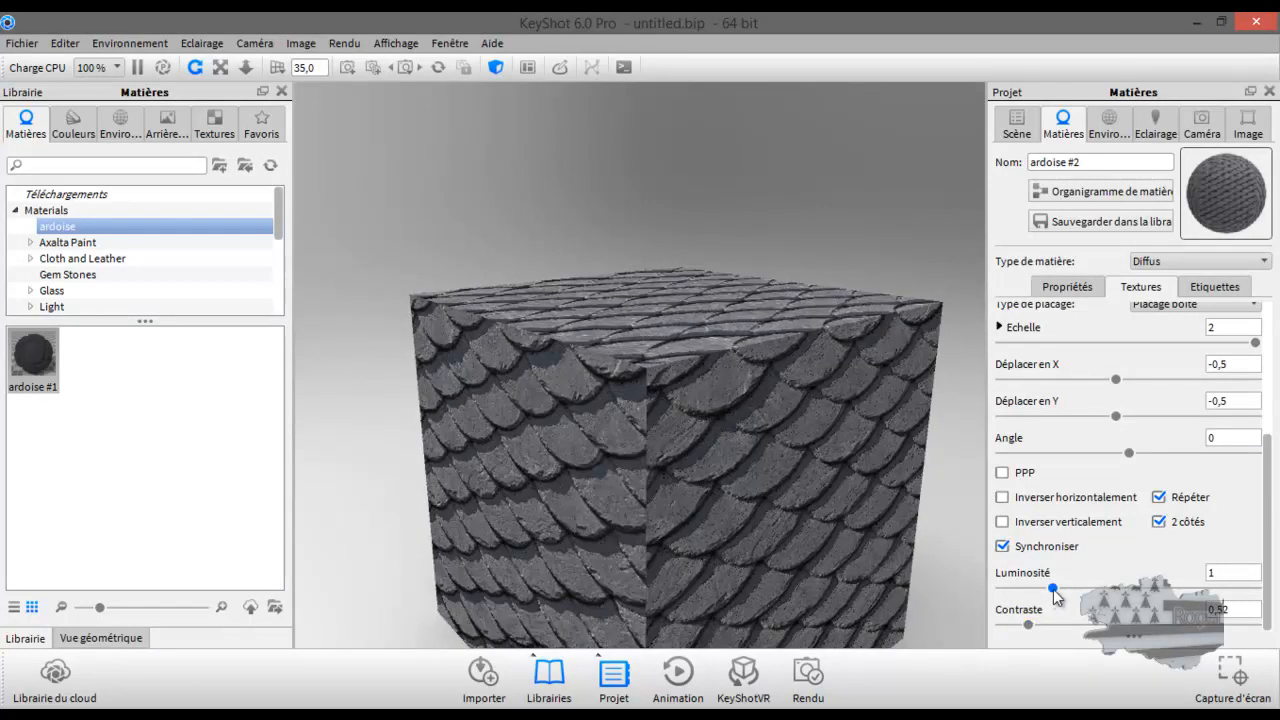
{"action": "mouse_move", "coordinate": [1054, 588]}
{"action": "left_mouse_down"}
{"action": "mouse_move", "coordinate": [1034, 587]}
{"action": "mouse_move", "coordinate": [1053, 590]}
{"action": "left_mouse_up"}
{"action": "left_click", "coordinate": [1158, 521]}
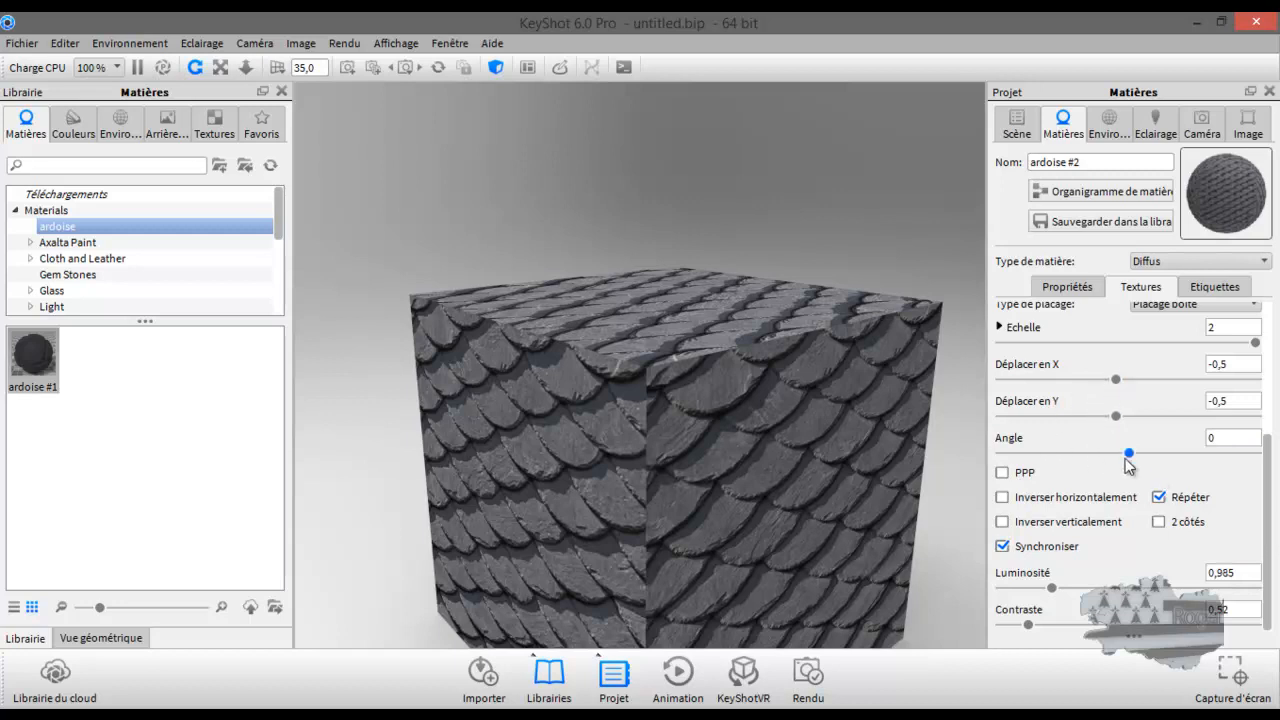
Show the bump texture's mapping settings and set its scale to 2.036
{"action": "scroll", "coordinate": [1123, 394], "scroll_direction": "up", "scroll_amount": 5}
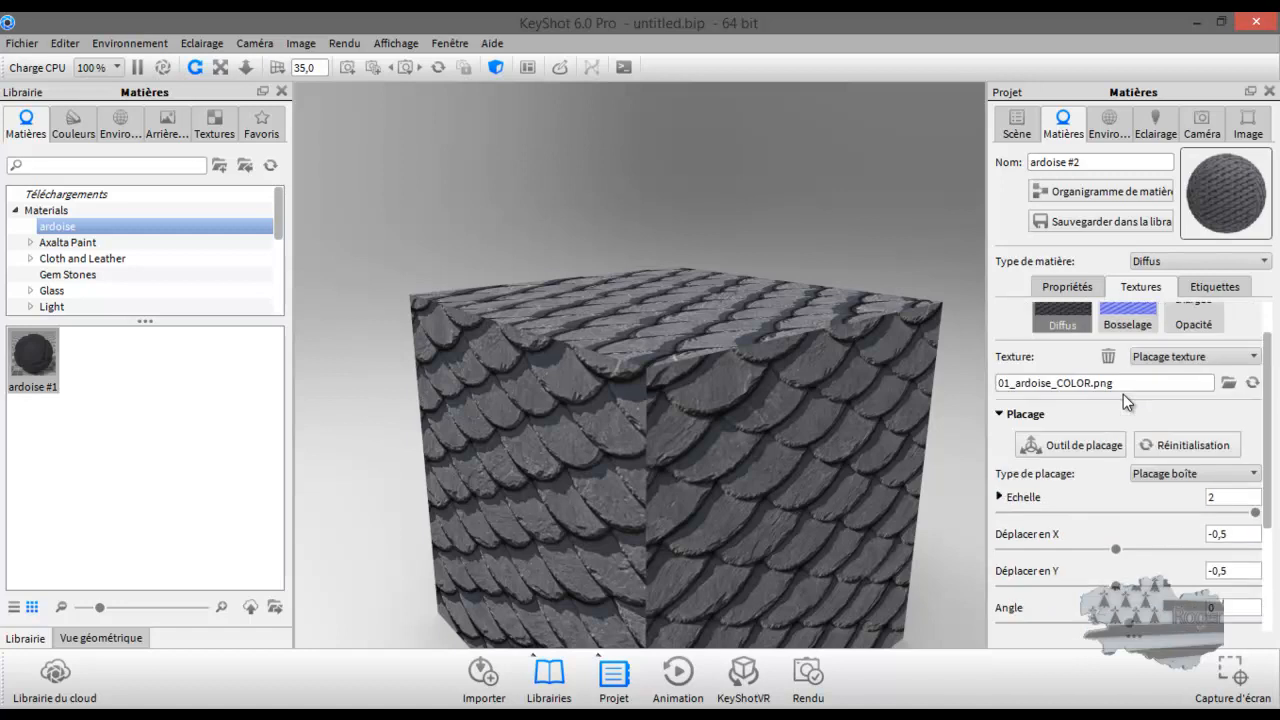
{"action": "left_click", "coordinate": [1126, 343]}
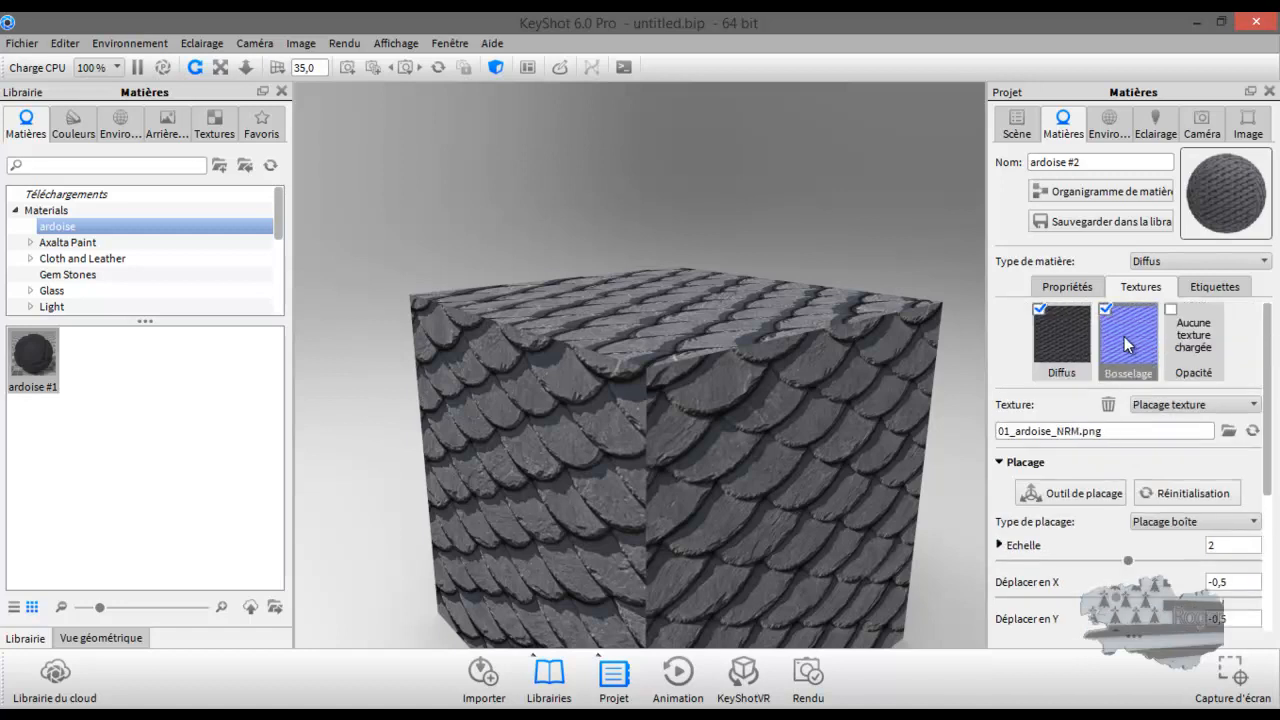
{"action": "scroll", "coordinate": [1101, 530], "scroll_direction": "down", "scroll_amount": 1}
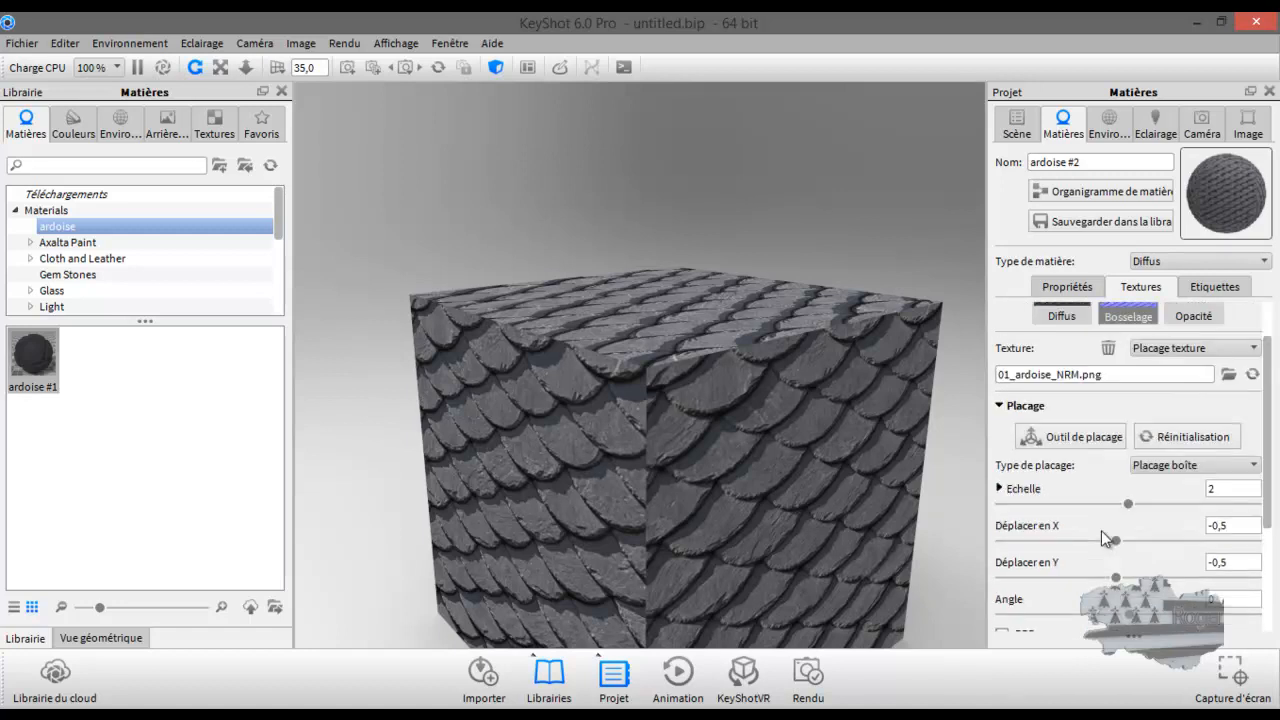
{"action": "scroll", "coordinate": [1104, 536], "scroll_direction": "down", "scroll_amount": 1}
{"action": "scroll", "coordinate": [1104, 536], "scroll_direction": "down", "scroll_amount": 2}
{"action": "scroll", "coordinate": [1104, 536], "scroll_direction": "up", "scroll_amount": 2}
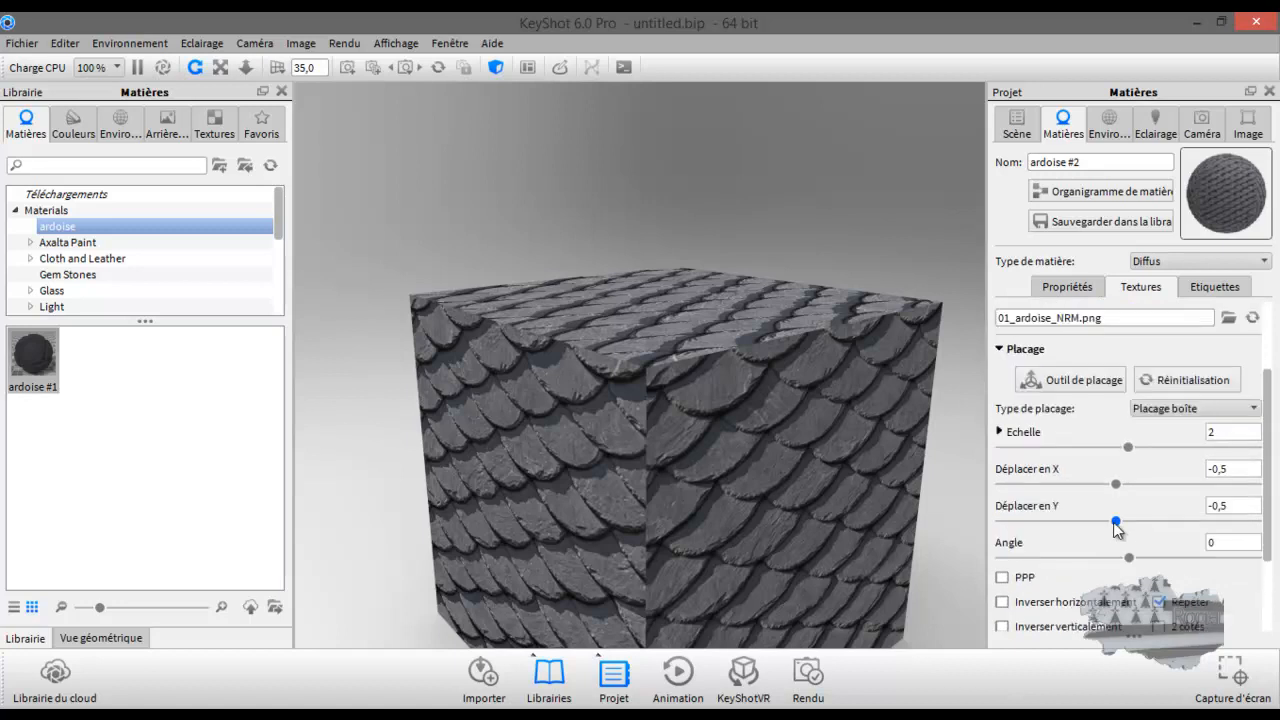
{"action": "mouse_move", "coordinate": [1134, 450]}
{"action": "left_mouse_down"}
{"action": "mouse_move", "coordinate": [1212, 448]}
{"action": "mouse_move", "coordinate": [1135, 448]}
{"action": "left_mouse_up"}
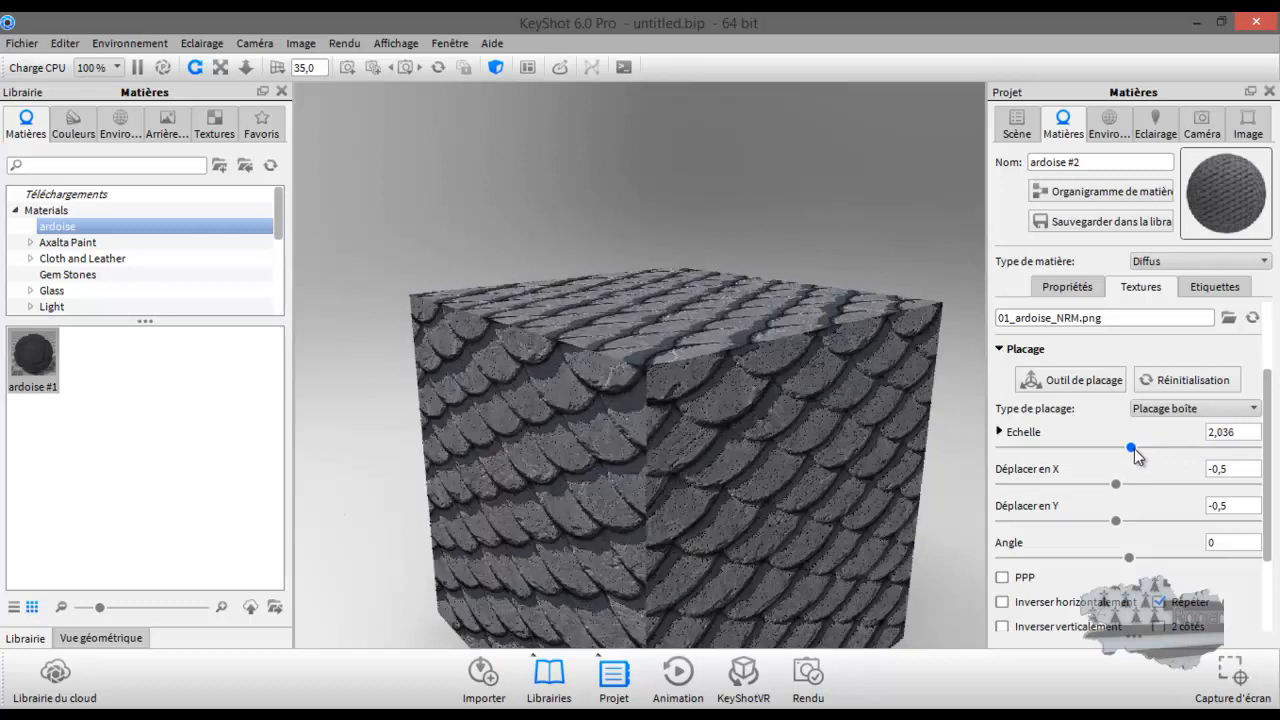
Try a bump height of 3.105 on the slate normal map, and settle on 1.58
{"action": "scroll", "coordinate": [1125, 490], "scroll_direction": "down", "scroll_amount": 3}
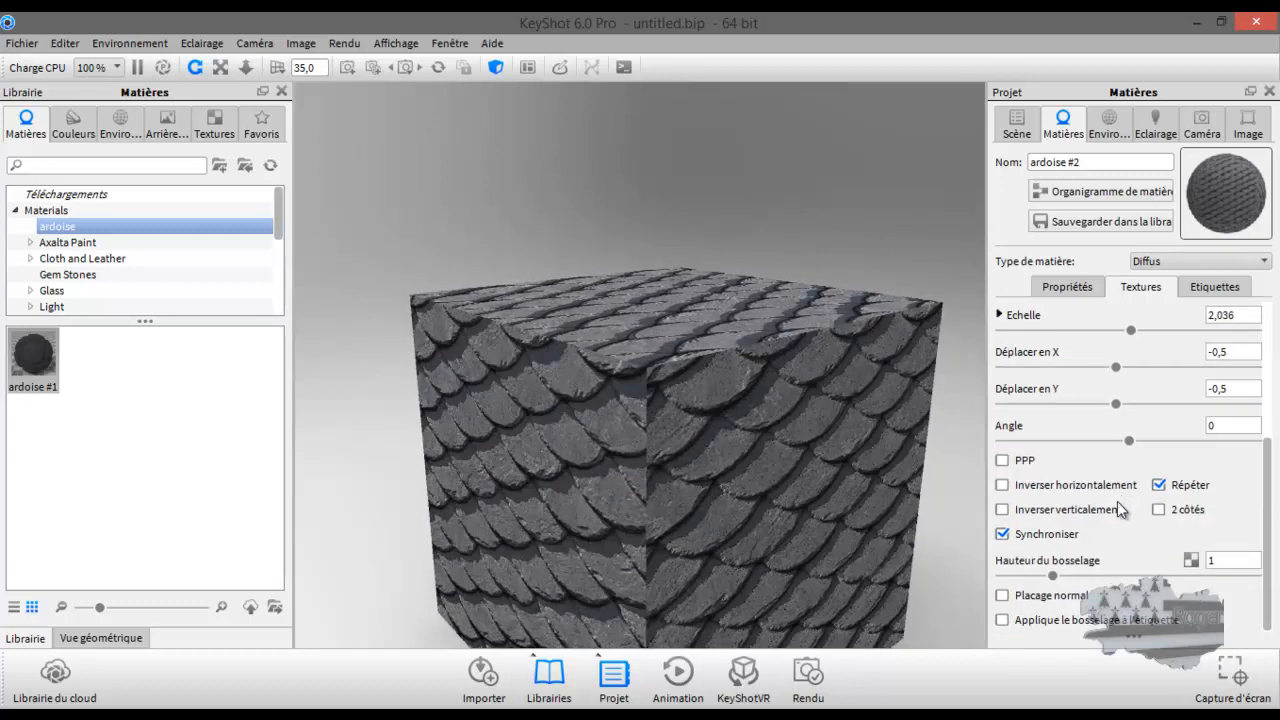
{"action": "left_click_drag", "start_coordinate": [1052, 578], "coordinate": [1159, 578]}
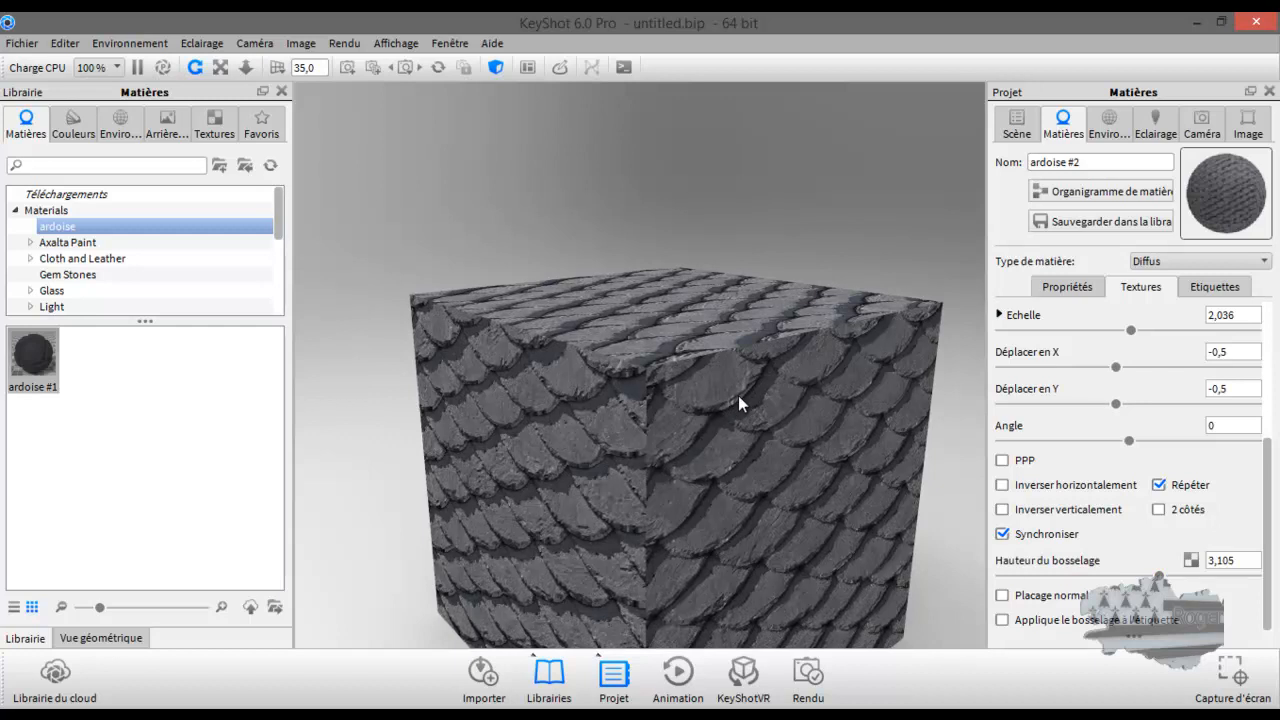
{"action": "left_click_drag", "start_coordinate": [1159, 578], "coordinate": [1084, 580]}
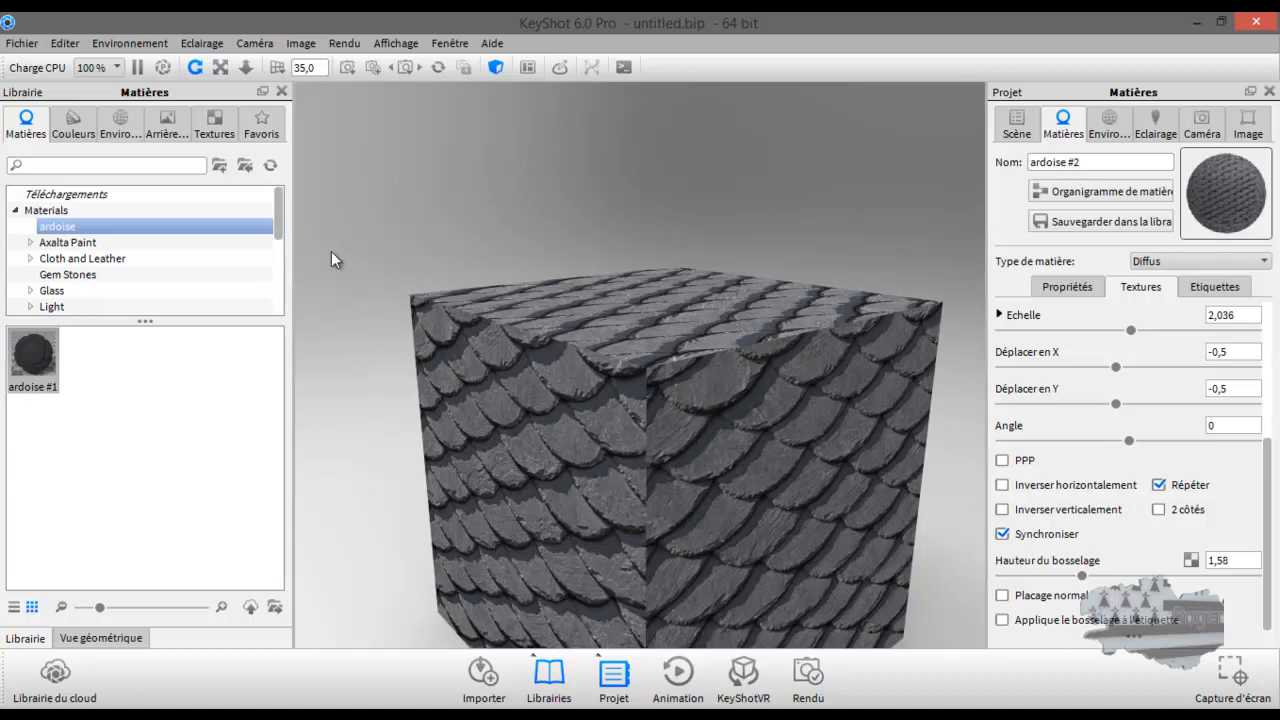
Delete the ardoise #1 material from the library's ardoise folder
{"action": "left_click", "coordinate": [66, 230]}
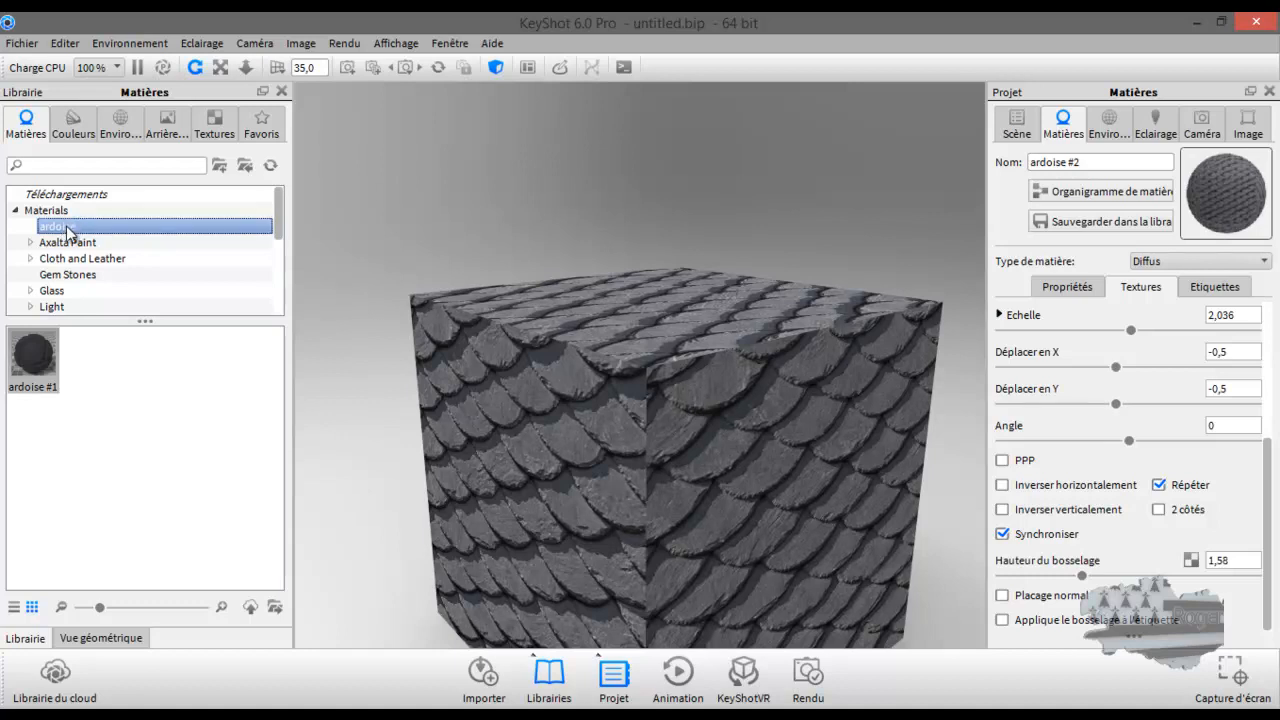
{"action": "left_click", "coordinate": [28, 358]}
{"action": "key", "text": "Delete"}
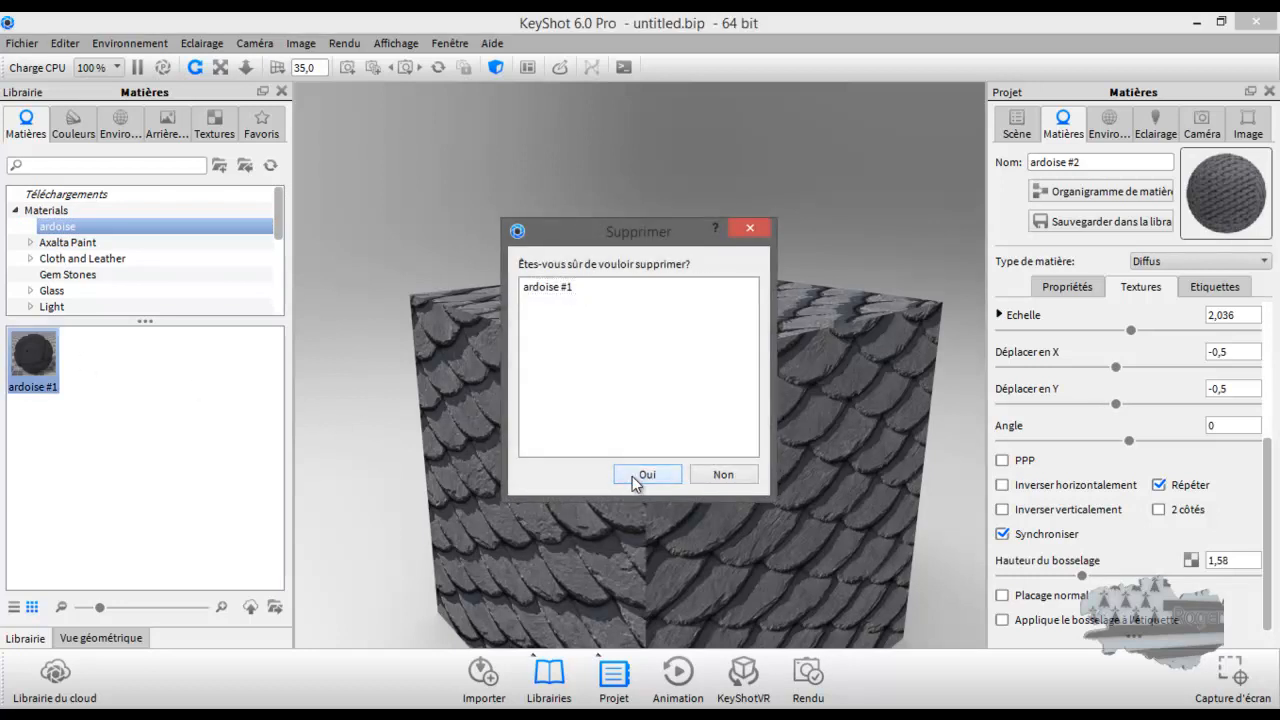
{"action": "left_click", "coordinate": [632, 476]}
Rename the ardoise folder in the material library as toiture
{"action": "left_click", "coordinate": [78, 228]}
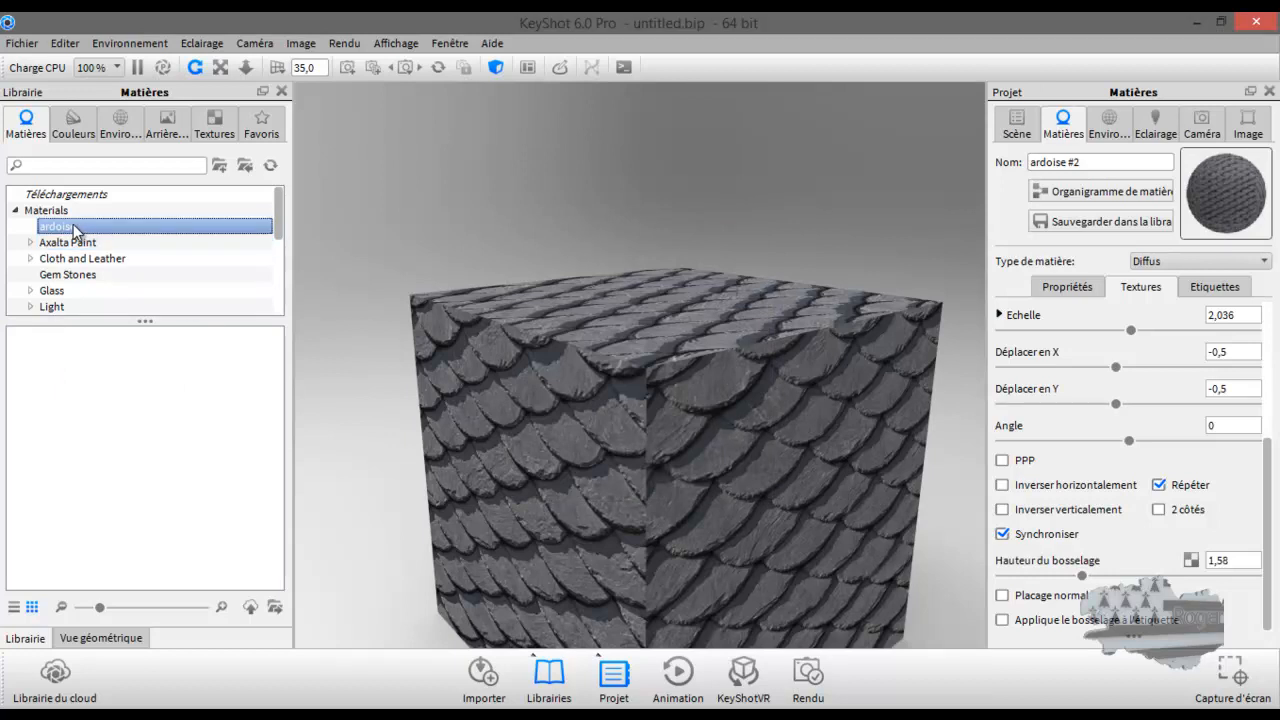
{"action": "right_click", "coordinate": [75, 231]}
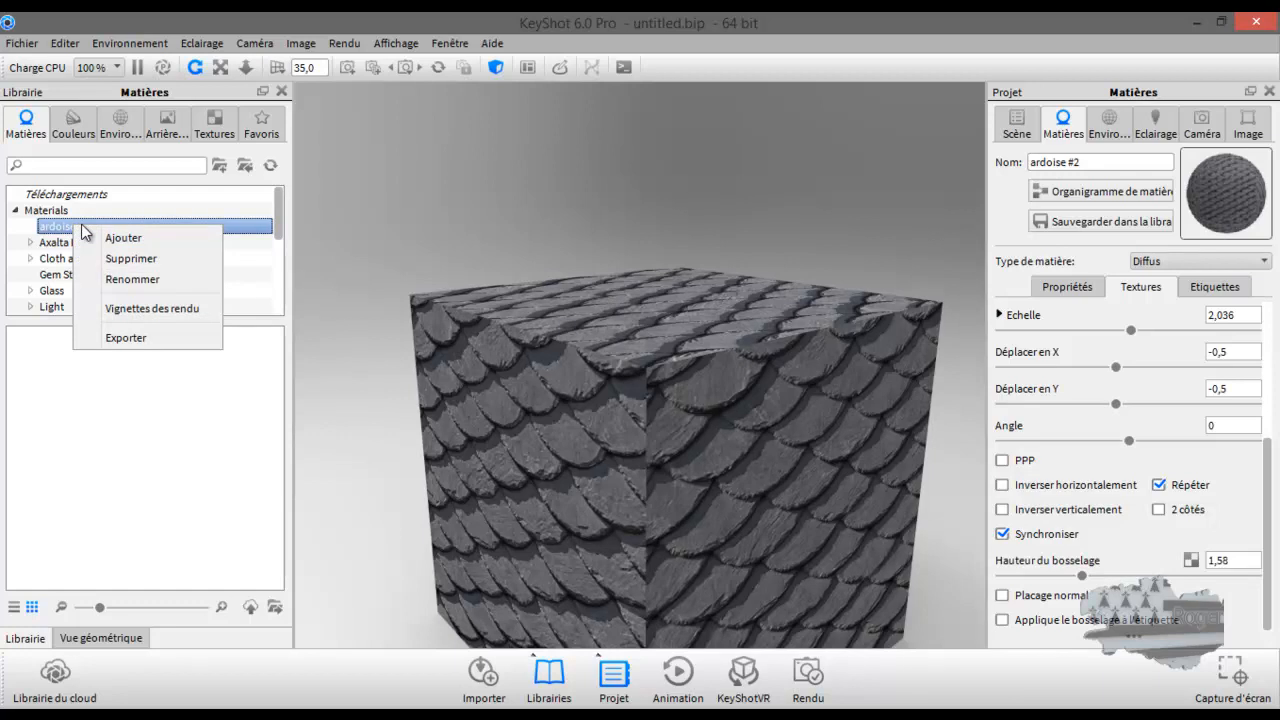
{"action": "left_click", "coordinate": [140, 280]}
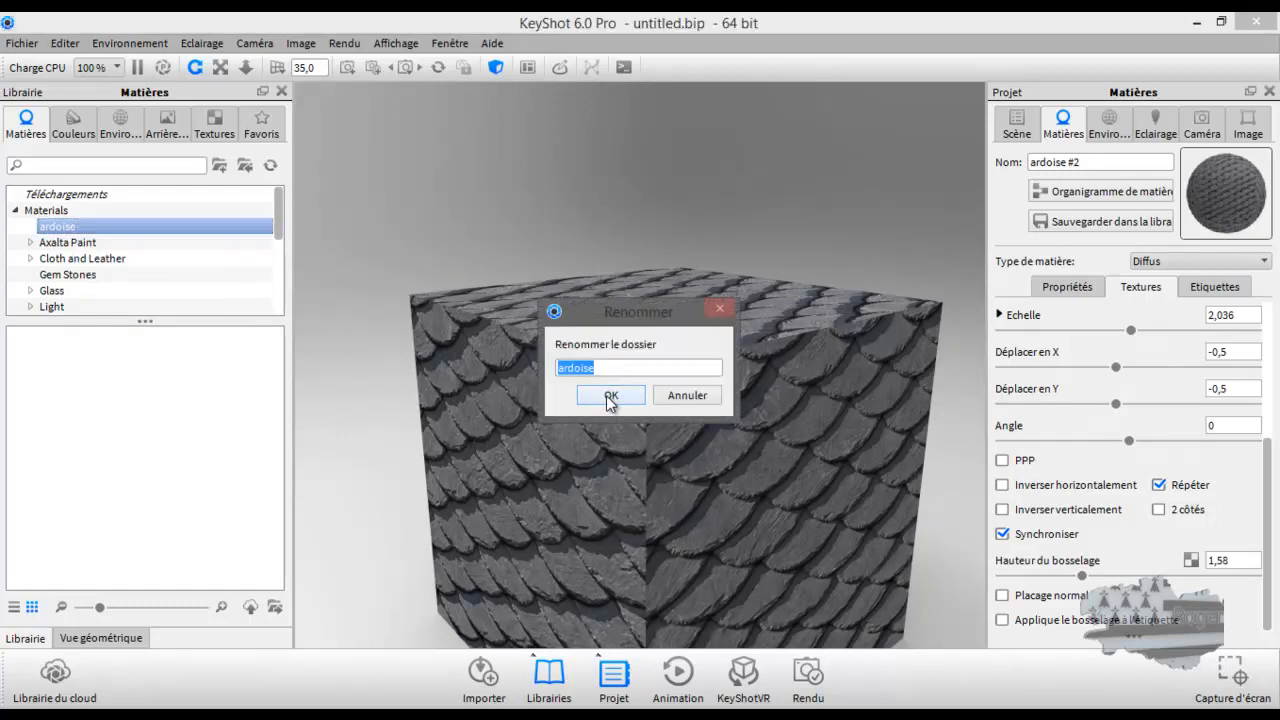
{"action": "type", "text": "toiture"}
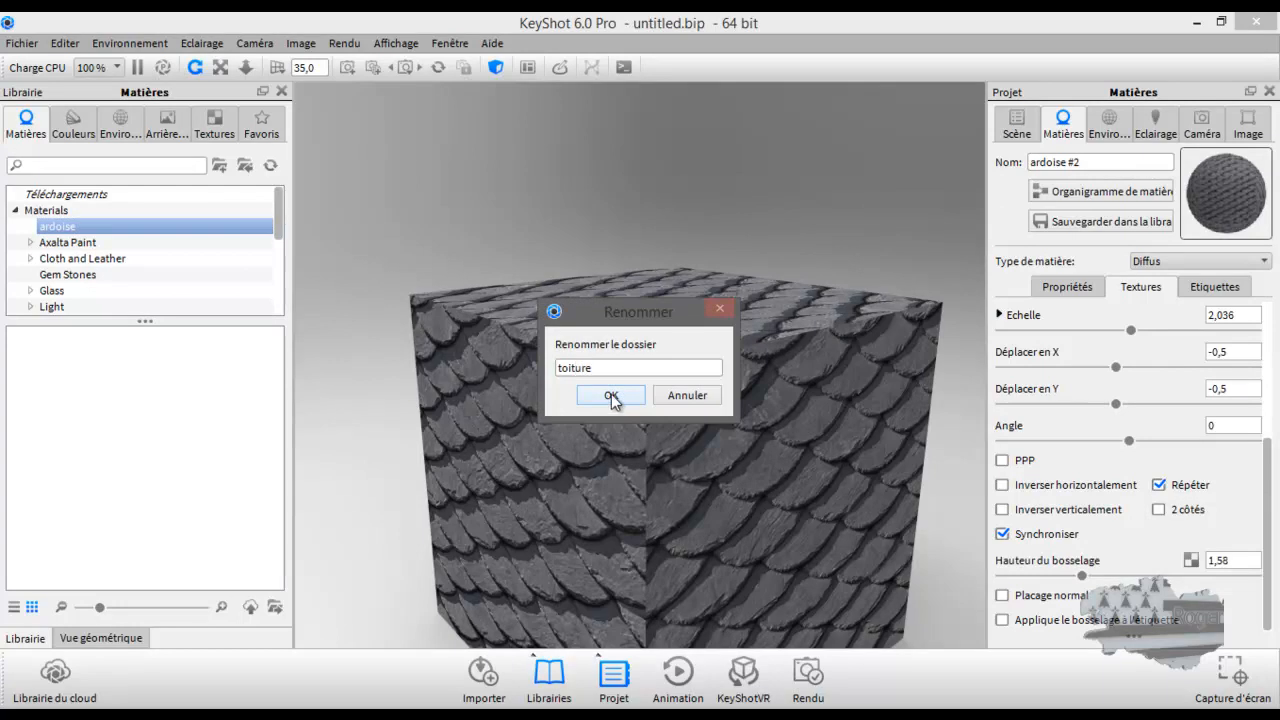
{"action": "left_click", "coordinate": [611, 396]}
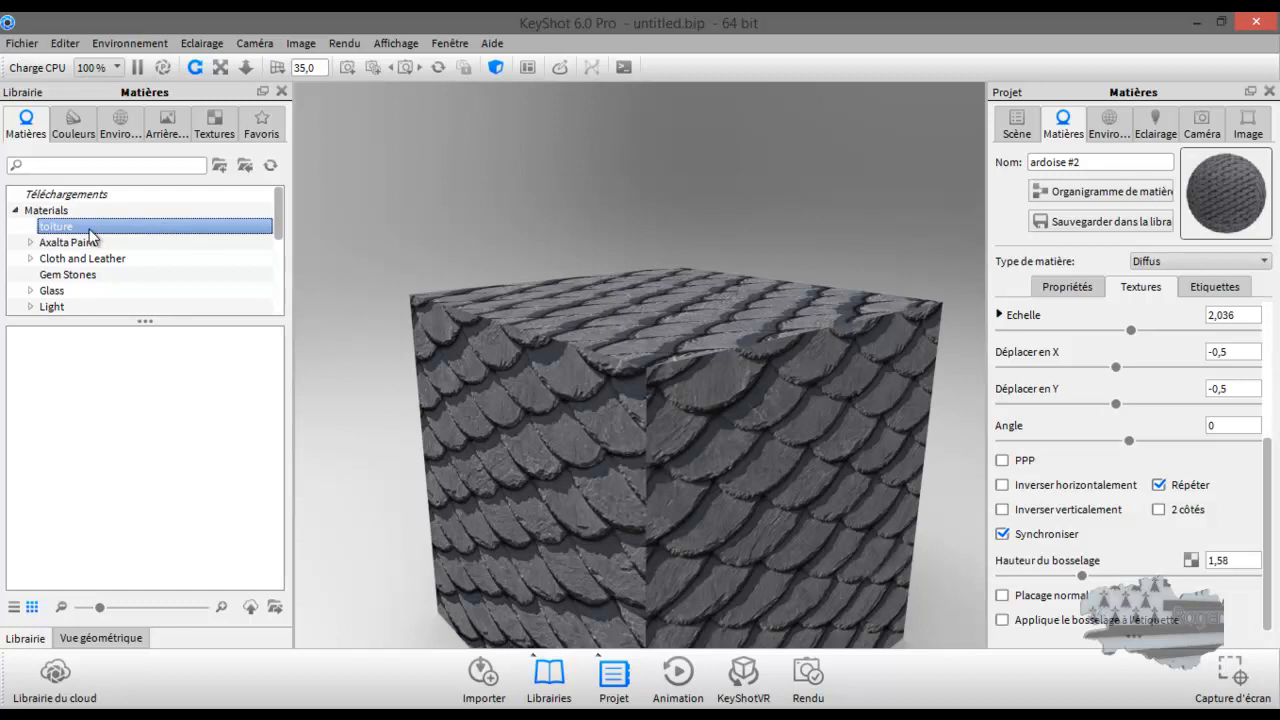
Add a subfolder named ardoise to the toiture library folder and select it
{"action": "left_click", "coordinate": [221, 167]}
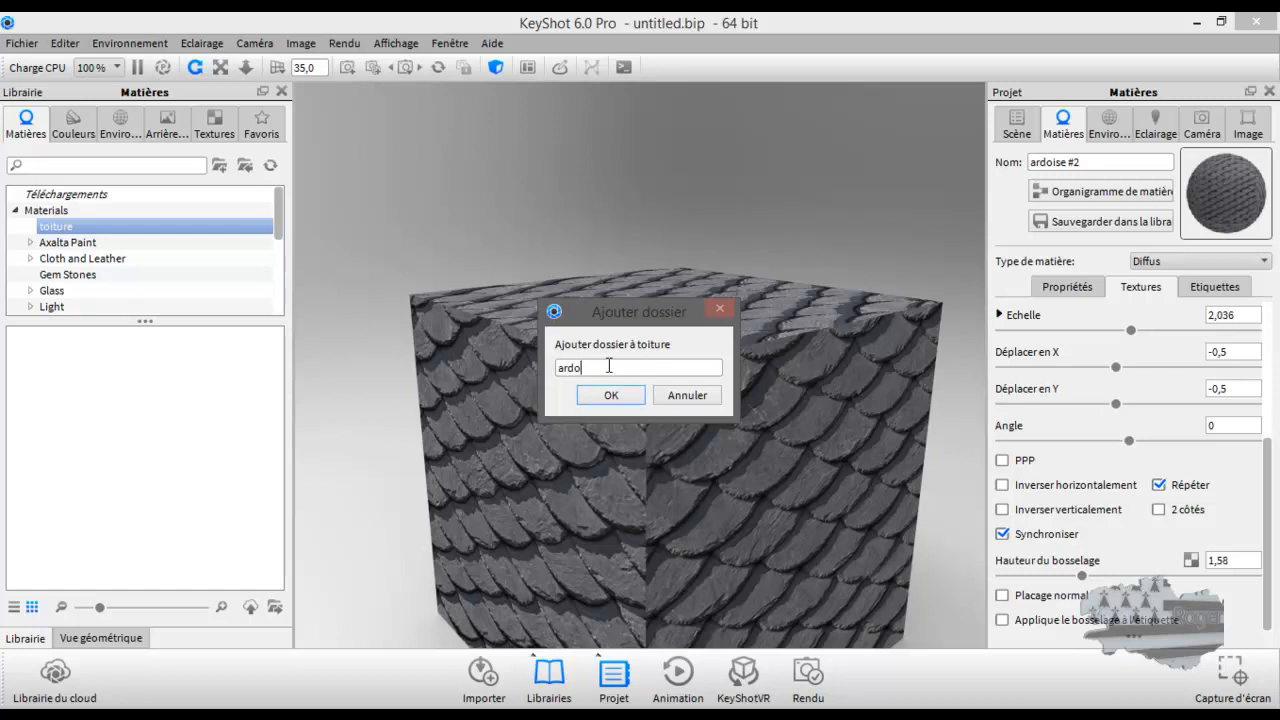
{"action": "type", "text": "ardoise"}
{"action": "key", "text": "Return"}
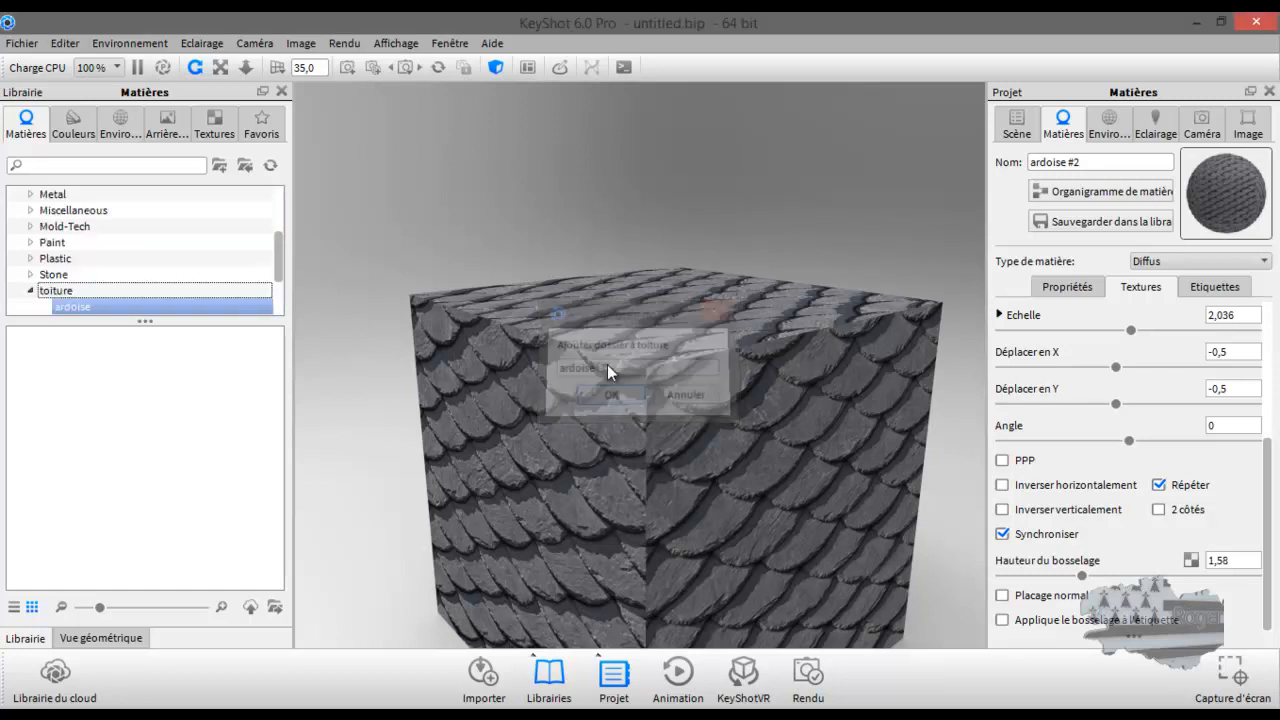
{"action": "left_click", "coordinate": [107, 308]}
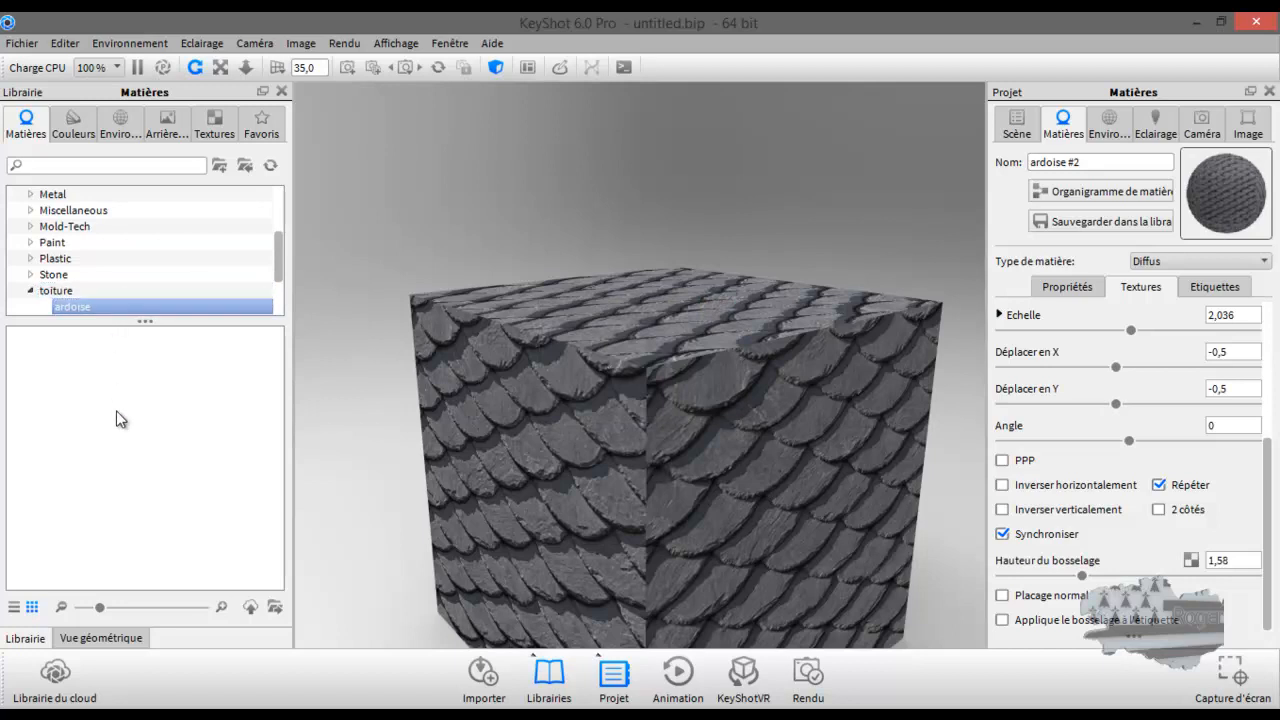
Examine how the Stone and Plastic library folders are divided into subfolders
{"action": "left_click", "coordinate": [31, 291]}
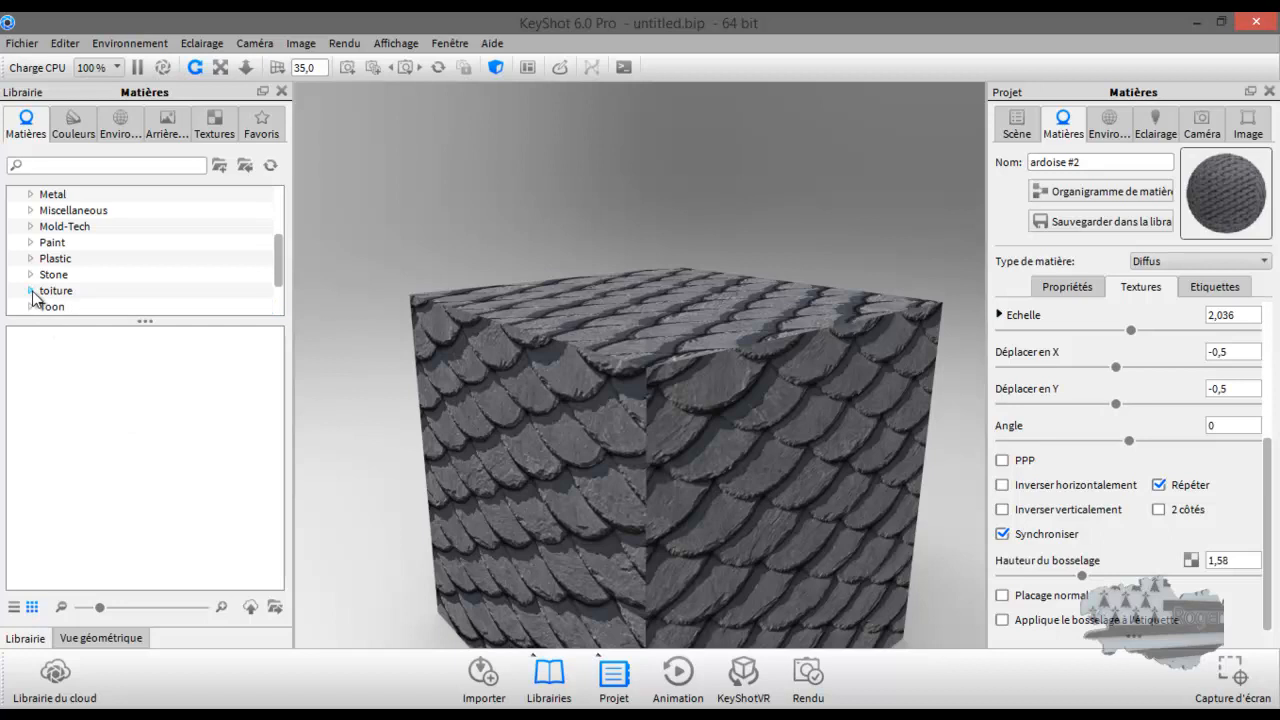
{"action": "left_click", "coordinate": [30, 275]}
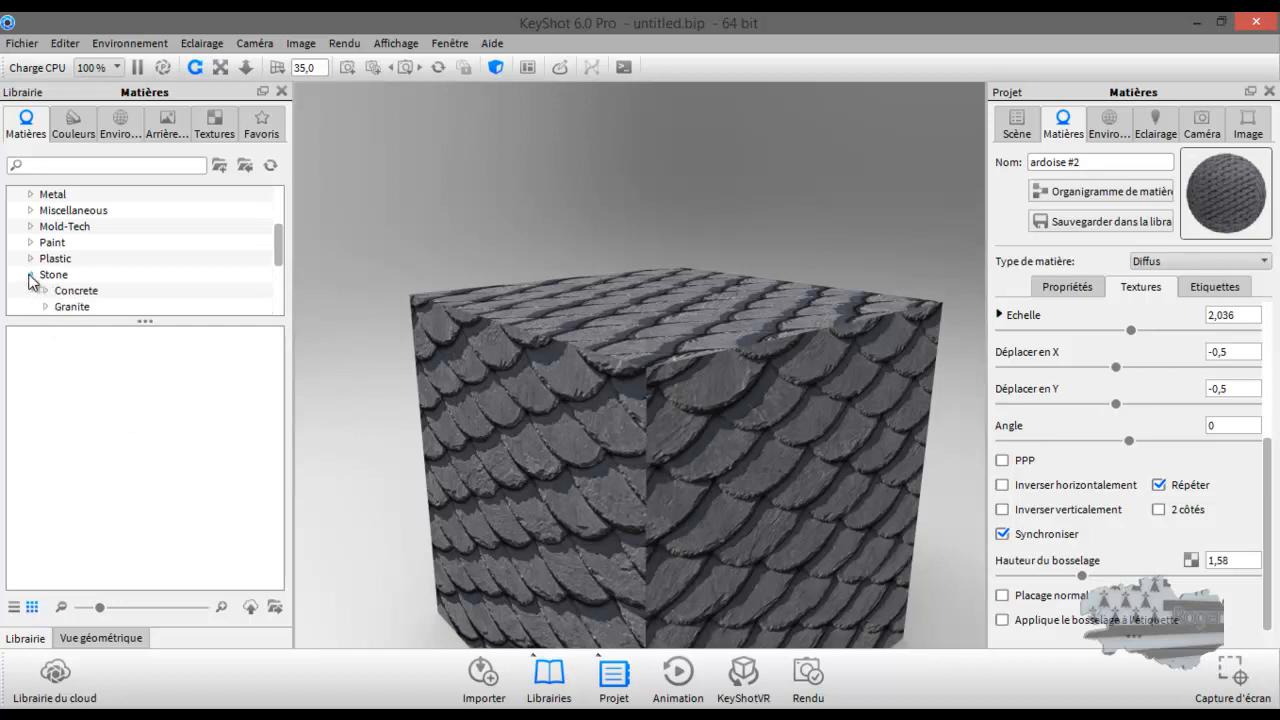
{"action": "scroll", "coordinate": [100, 292], "scroll_direction": "down", "scroll_amount": 1}
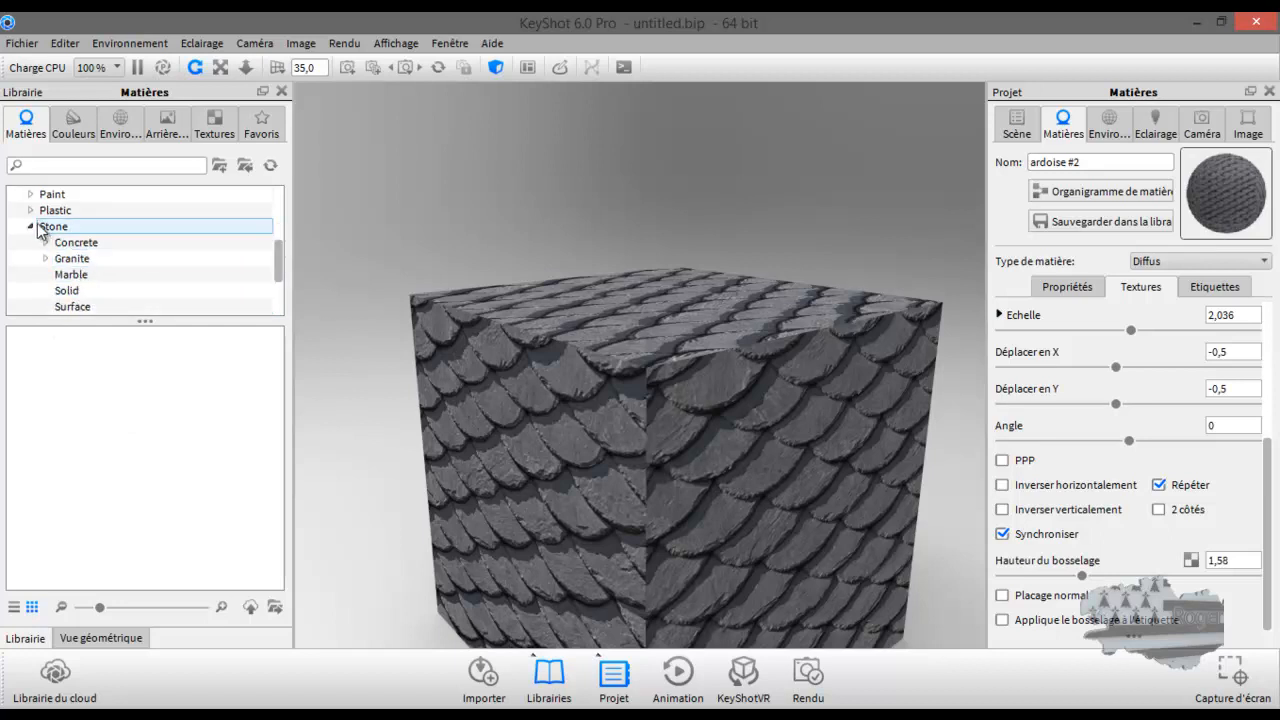
{"action": "left_click", "coordinate": [30, 226]}
{"action": "left_click", "coordinate": [30, 210]}
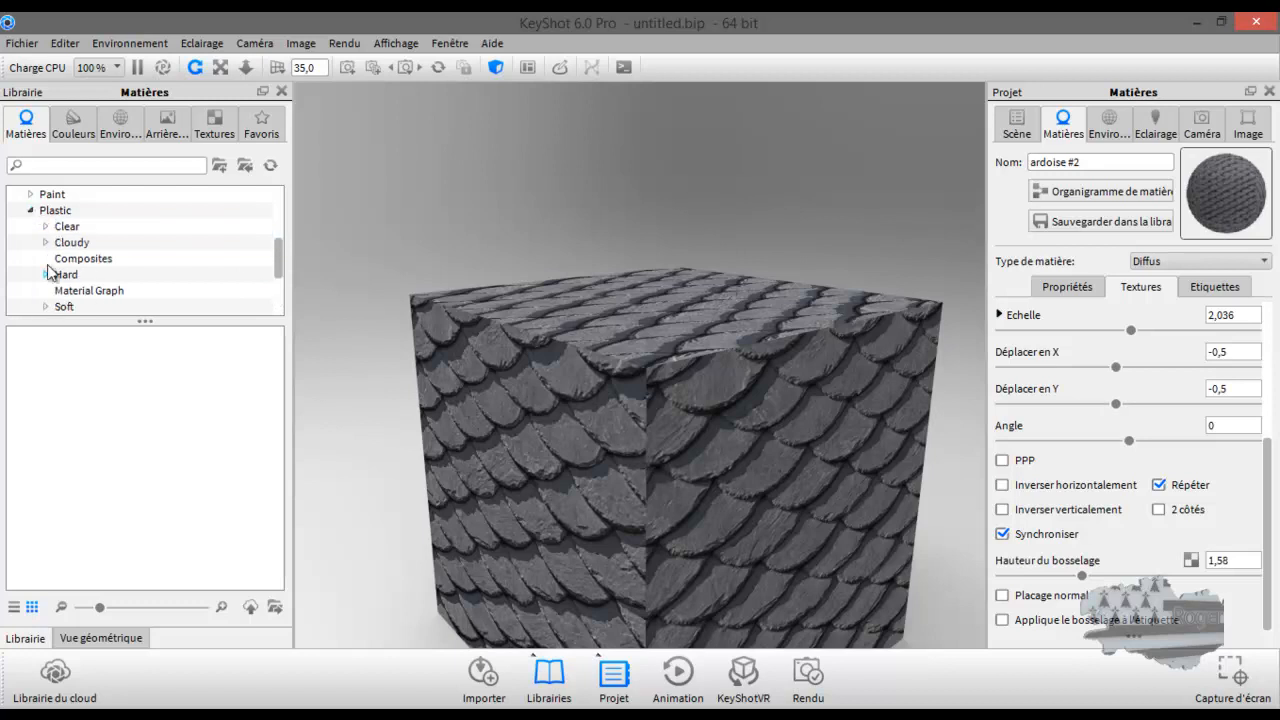
{"action": "left_click", "coordinate": [31, 211]}
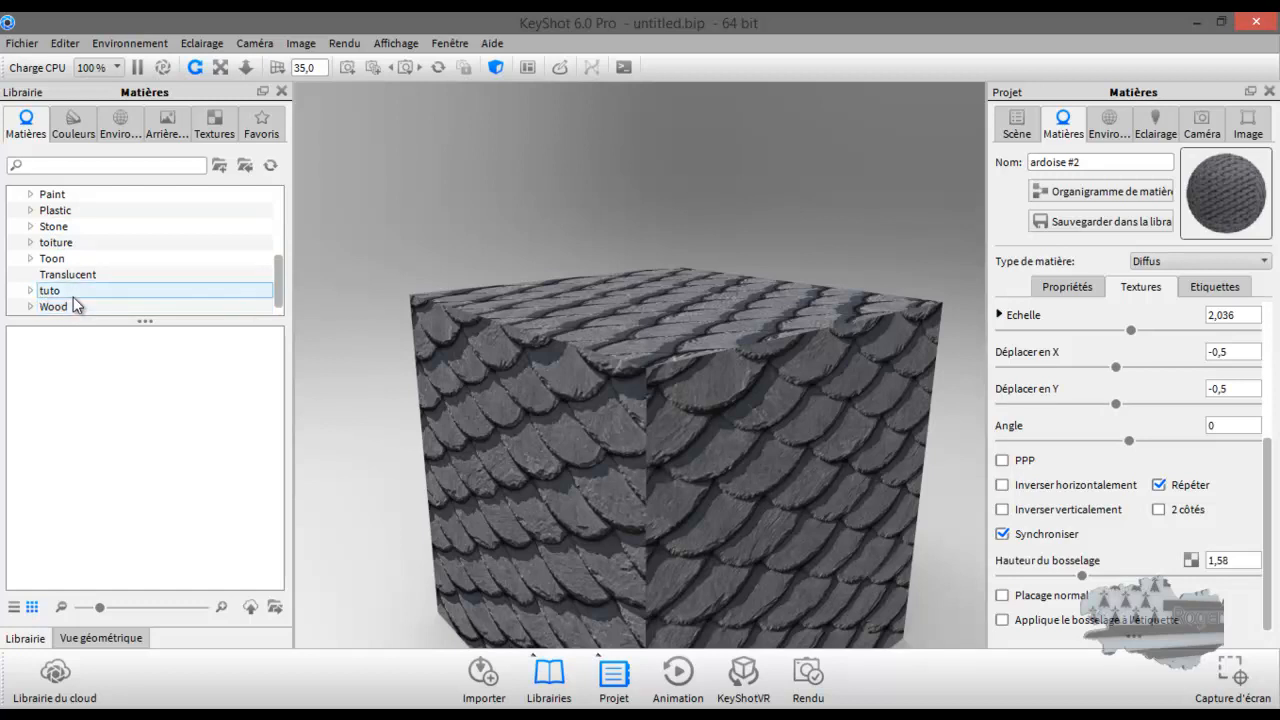
Save the ardoise #2 material to the ardoise subfolder of toiture in the library
{"action": "left_click", "coordinate": [31, 242]}
{"action": "left_click", "coordinate": [71, 259]}
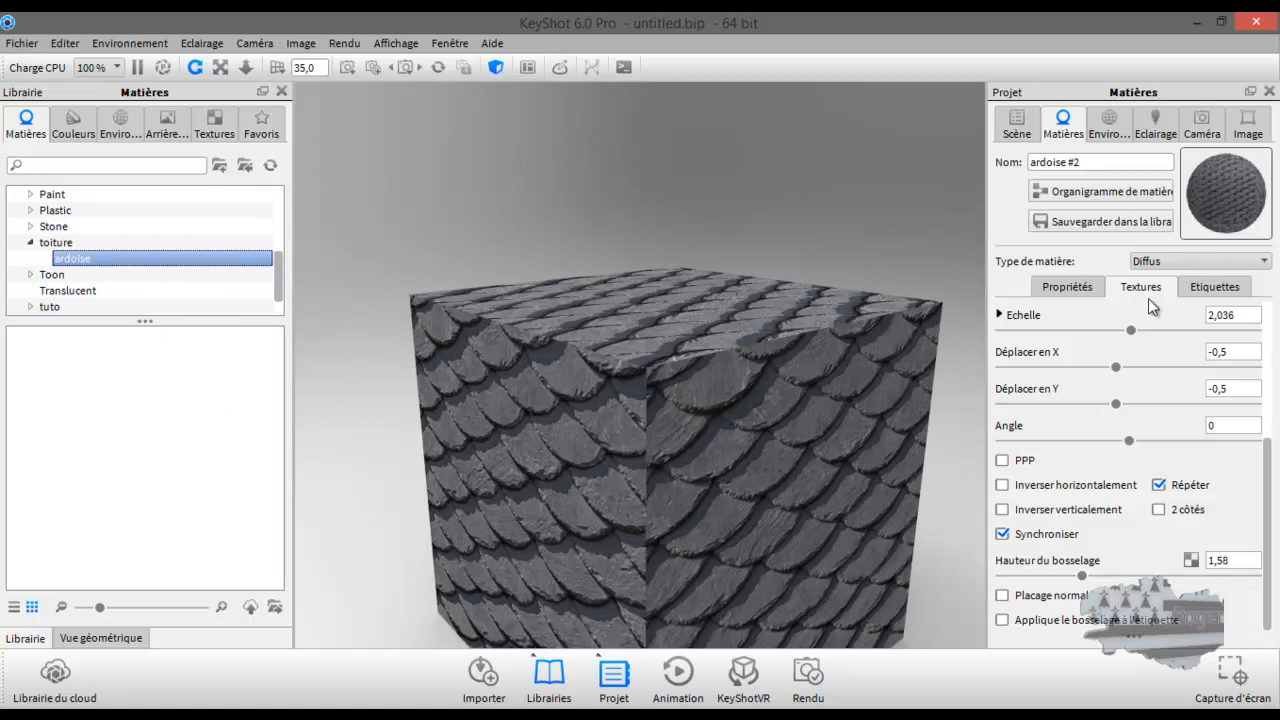
{"action": "left_click", "coordinate": [1120, 227]}
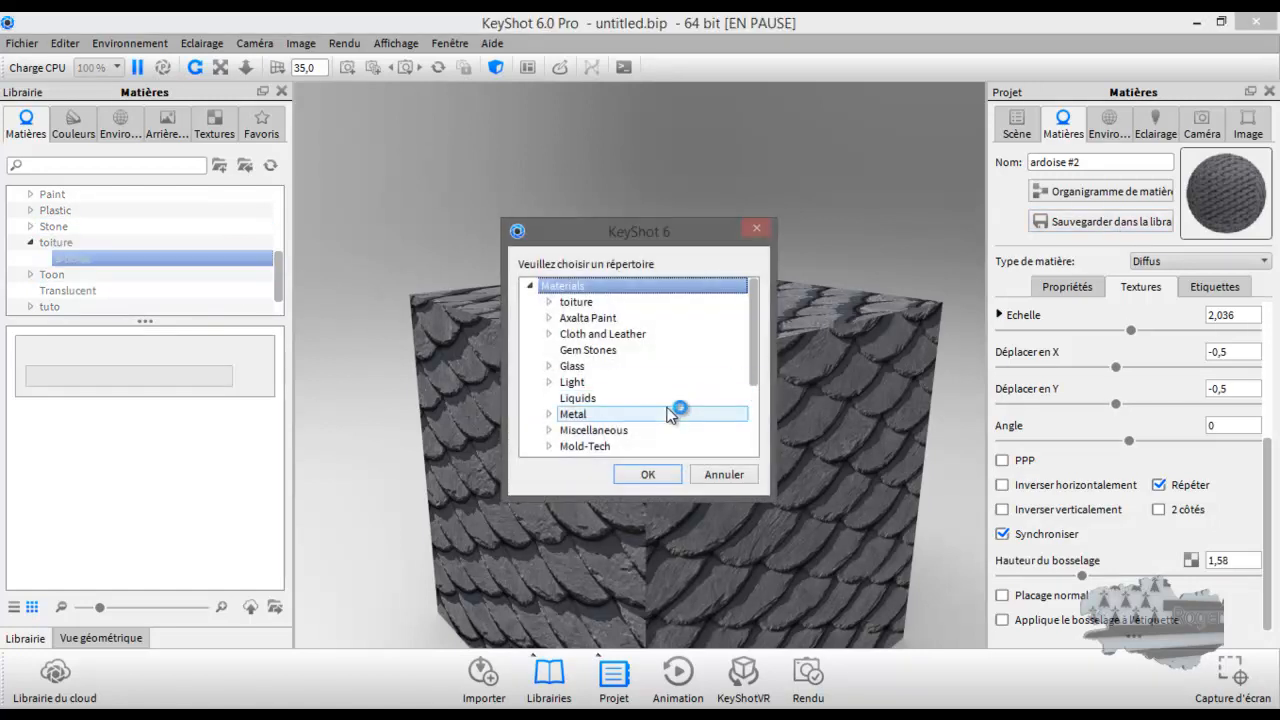
{"action": "left_click", "coordinate": [549, 303]}
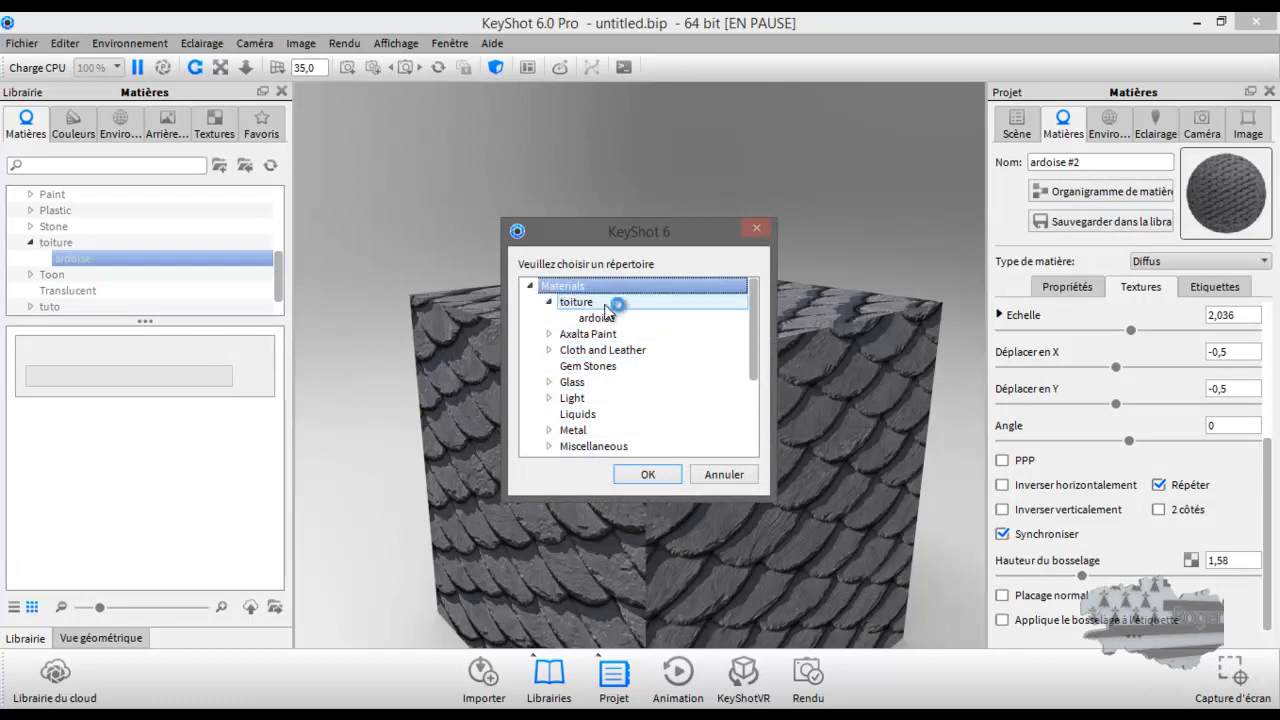
{"action": "left_click", "coordinate": [605, 318]}
{"action": "left_click", "coordinate": [656, 474]}
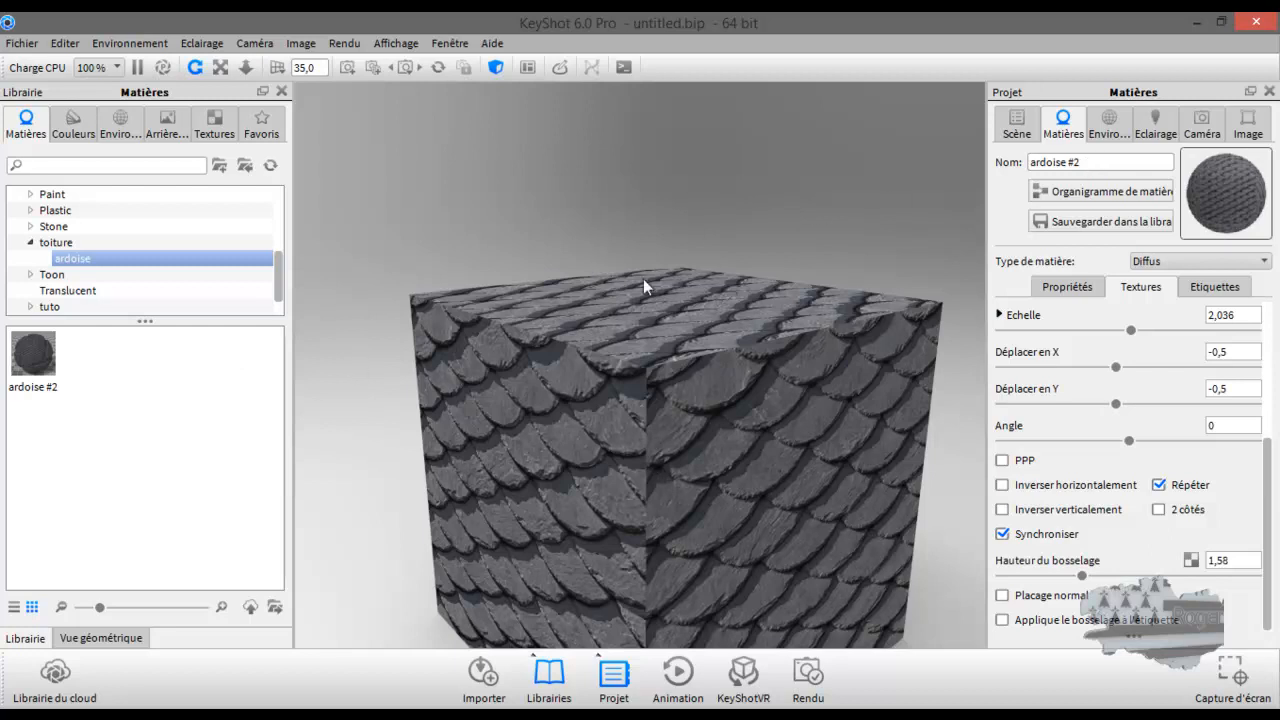
Delete the ardoise #2 material from the library's ardoise subfolder
{"action": "right_click", "coordinate": [40, 361]}
{"action": "left_click", "coordinate": [135, 472]}
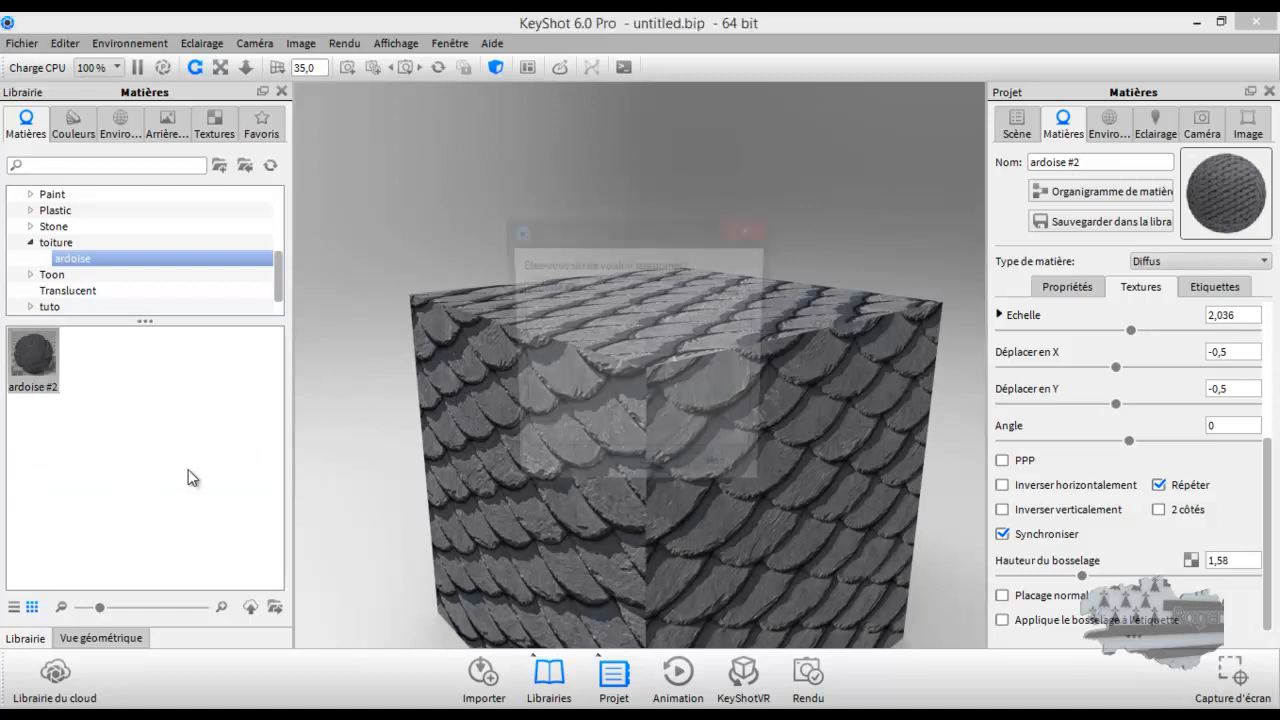
{"action": "left_click", "coordinate": [652, 470]}
Try to rename the project material as ardoise #1, and save the material to the toiture folder's ardoise subfolder
{"action": "left_click", "coordinate": [1105, 166]}
{"action": "key", "text": "BackSpace"}
{"action": "type", "text": "1"}
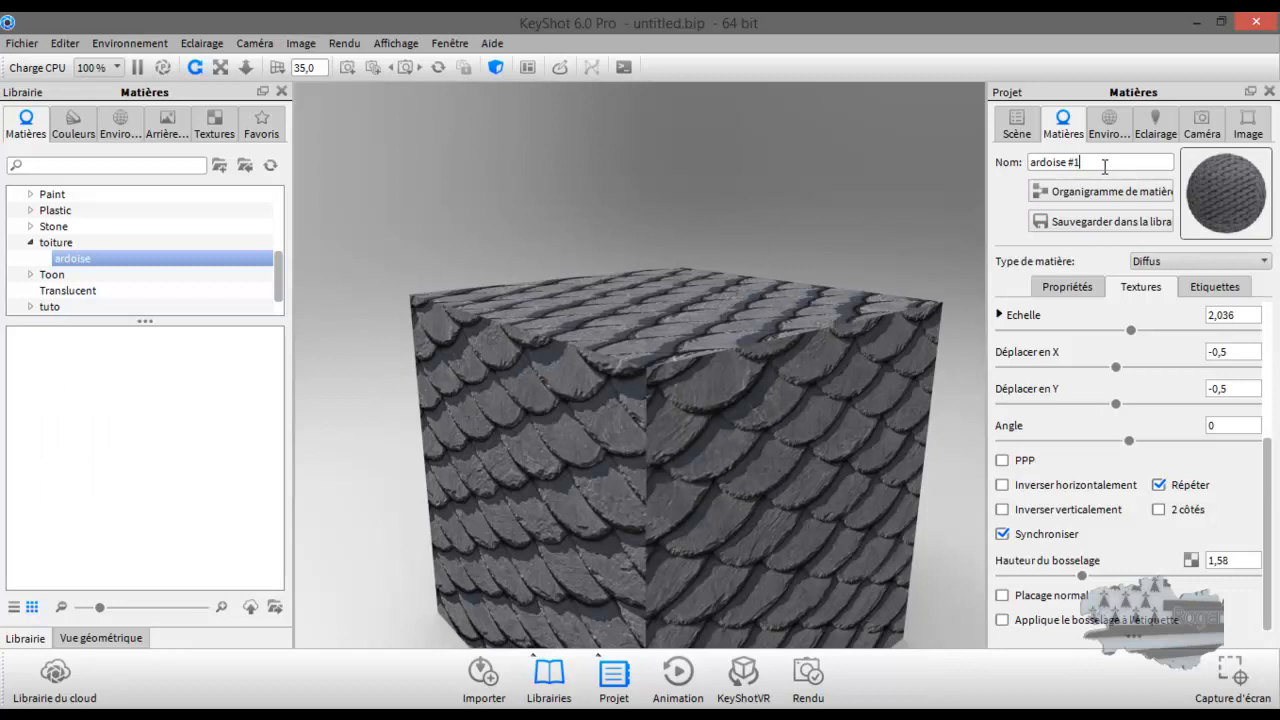
{"action": "left_click", "coordinate": [1076, 222]}
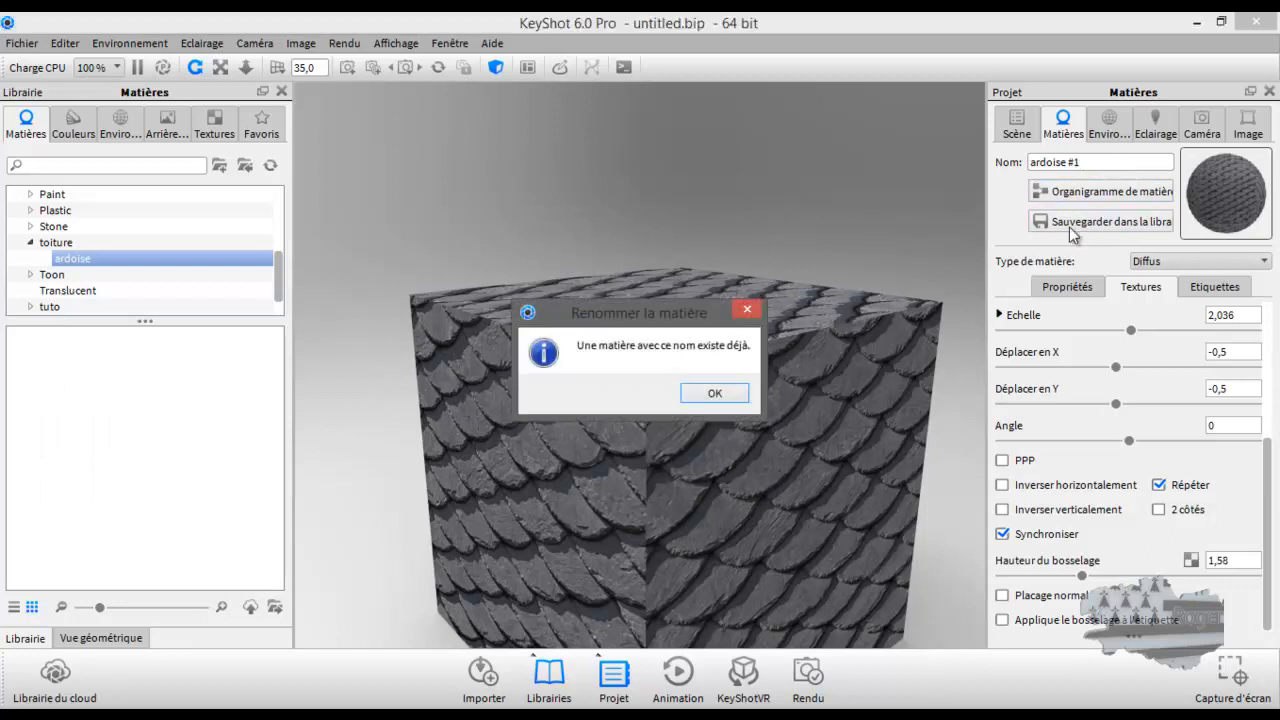
{"action": "left_click", "coordinate": [717, 393]}
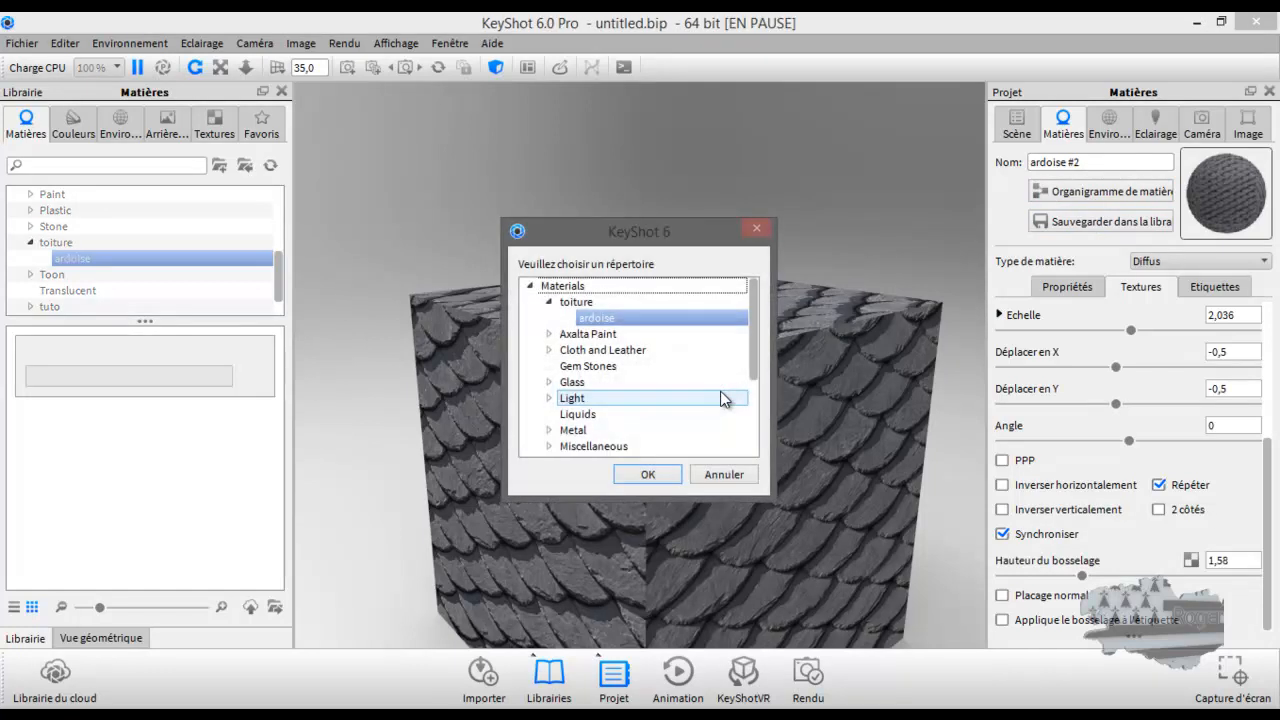
{"action": "left_click", "coordinate": [652, 481]}
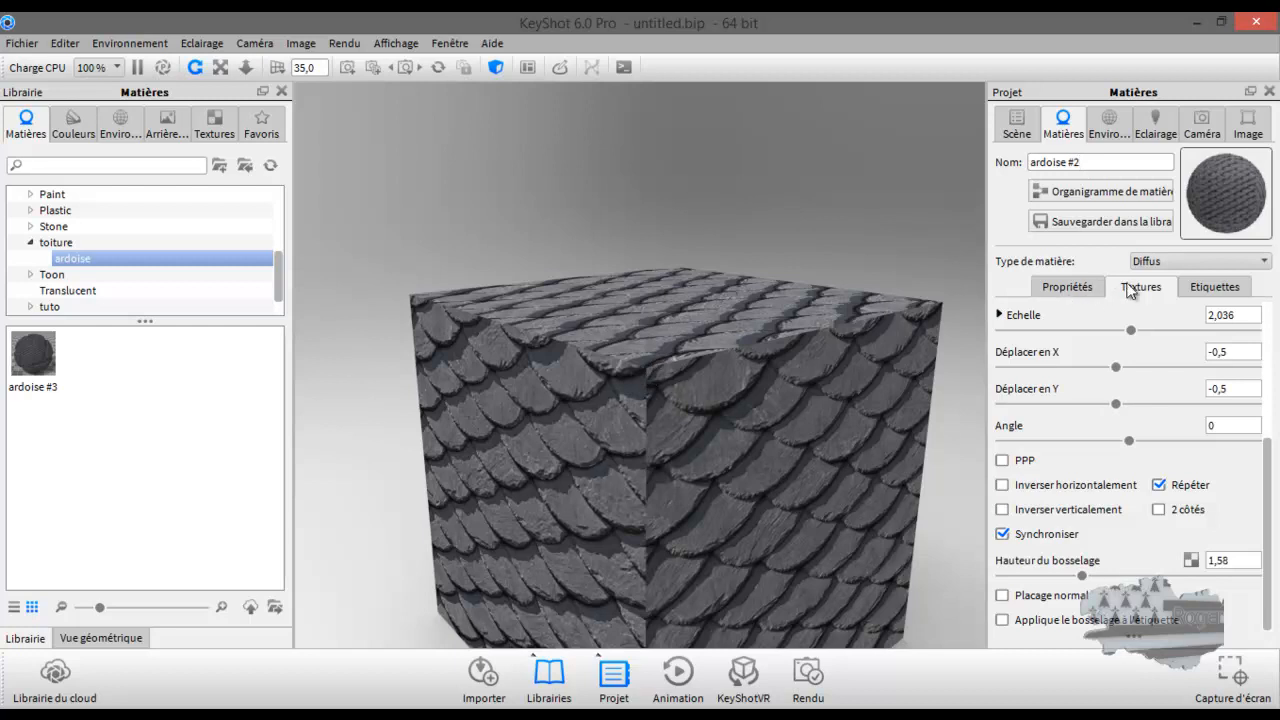
Replace the material's diffuse texture with 02_ardoise_COLOR.png from the 02_ardoise folder
{"action": "scroll", "coordinate": [1118, 367], "scroll_direction": "up", "scroll_amount": 5}
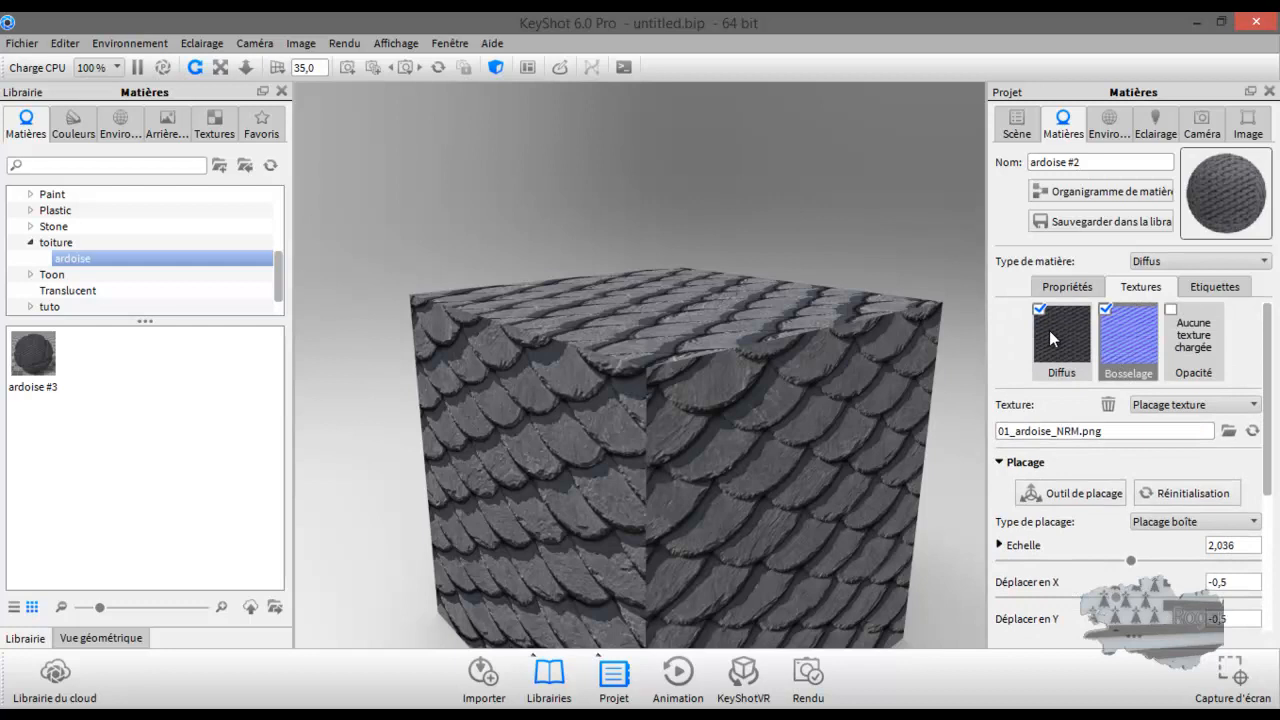
{"action": "left_click", "coordinate": [1049, 330]}
{"action": "double_click", "coordinate": [1050, 330]}
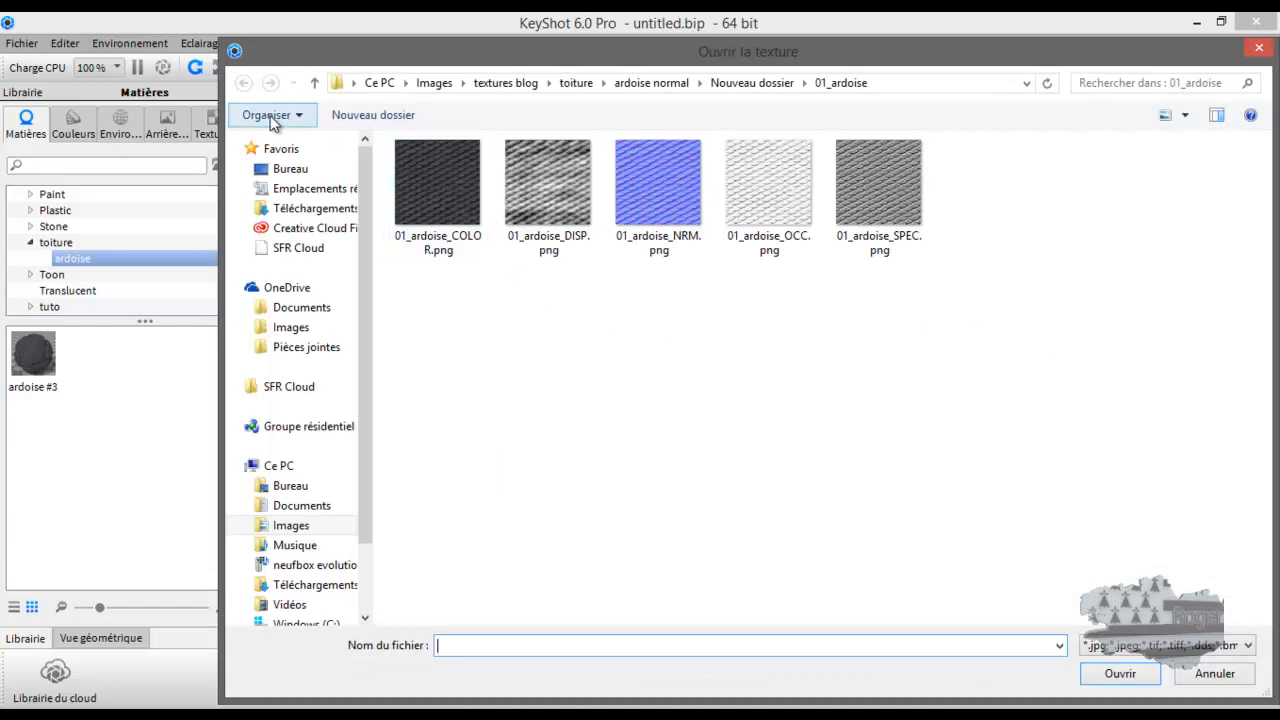
{"action": "left_click", "coordinate": [748, 82]}
{"action": "double_click", "coordinate": [565, 204]}
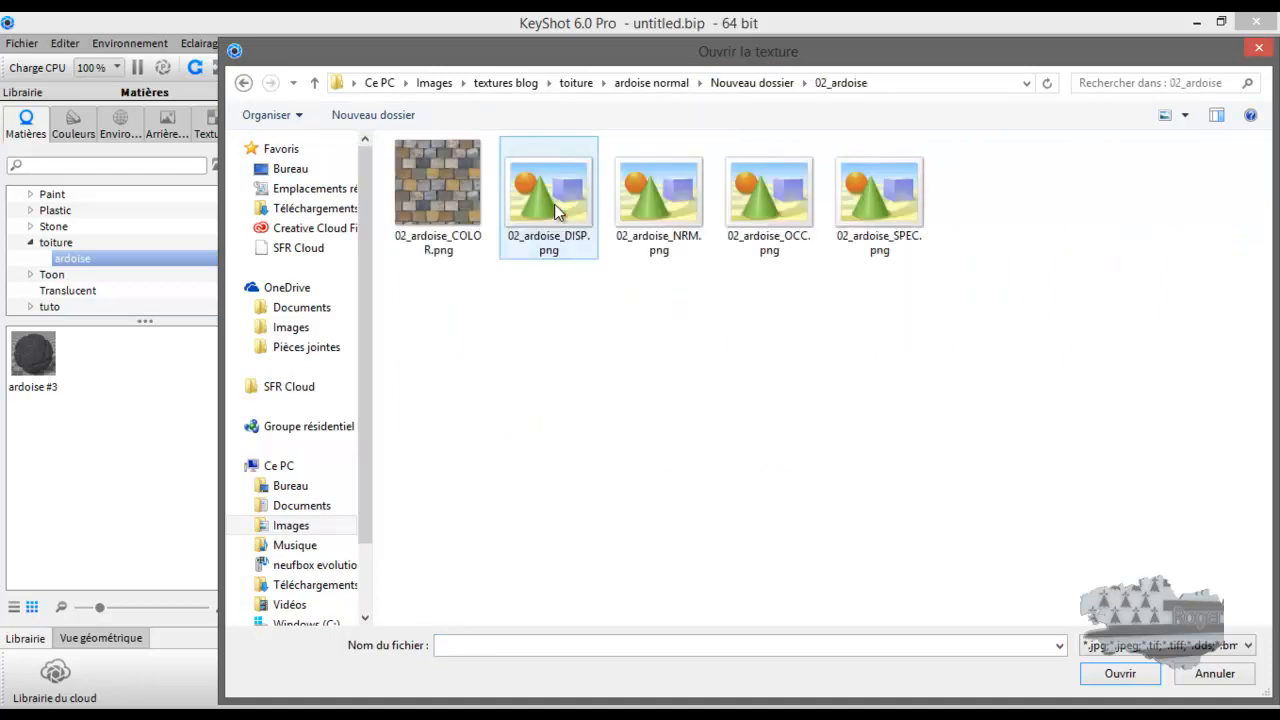
{"action": "double_click", "coordinate": [427, 203]}
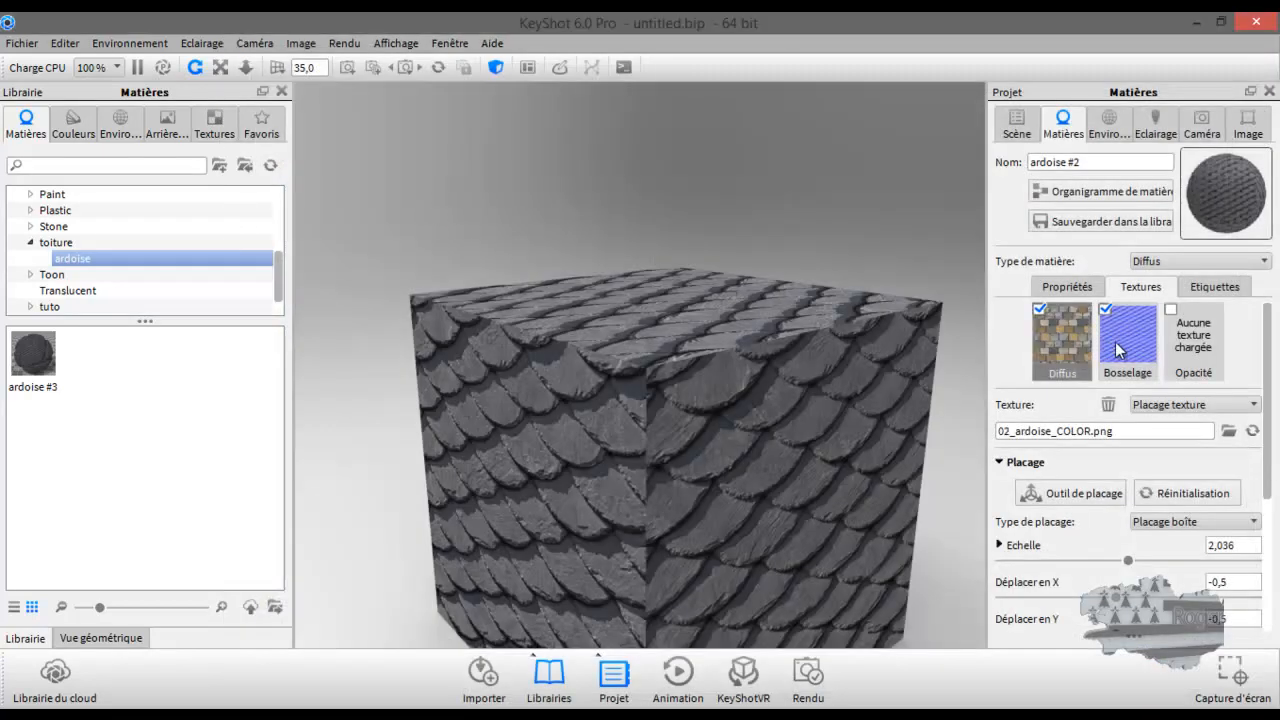
Replace the material's bump texture with the normal map 02_ardoise_NRM.png
{"action": "left_click", "coordinate": [1127, 341]}
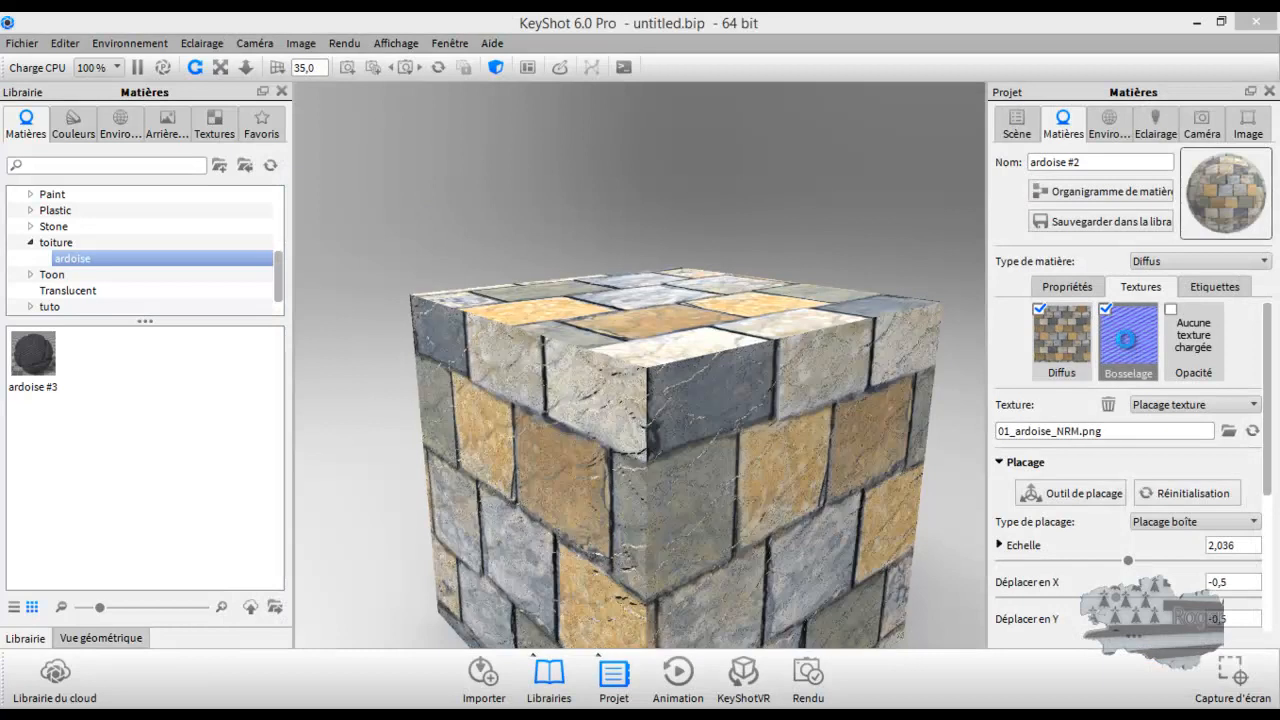
{"action": "double_click", "coordinate": [1127, 344]}
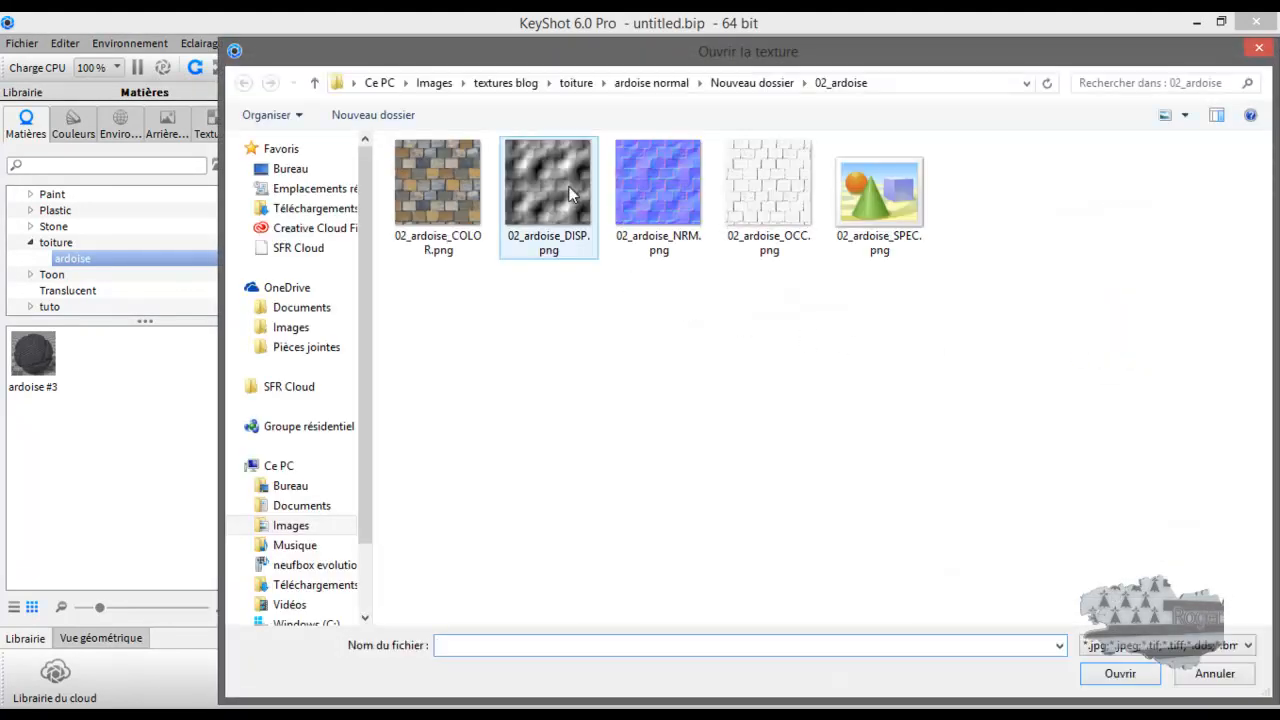
{"action": "double_click", "coordinate": [633, 170]}
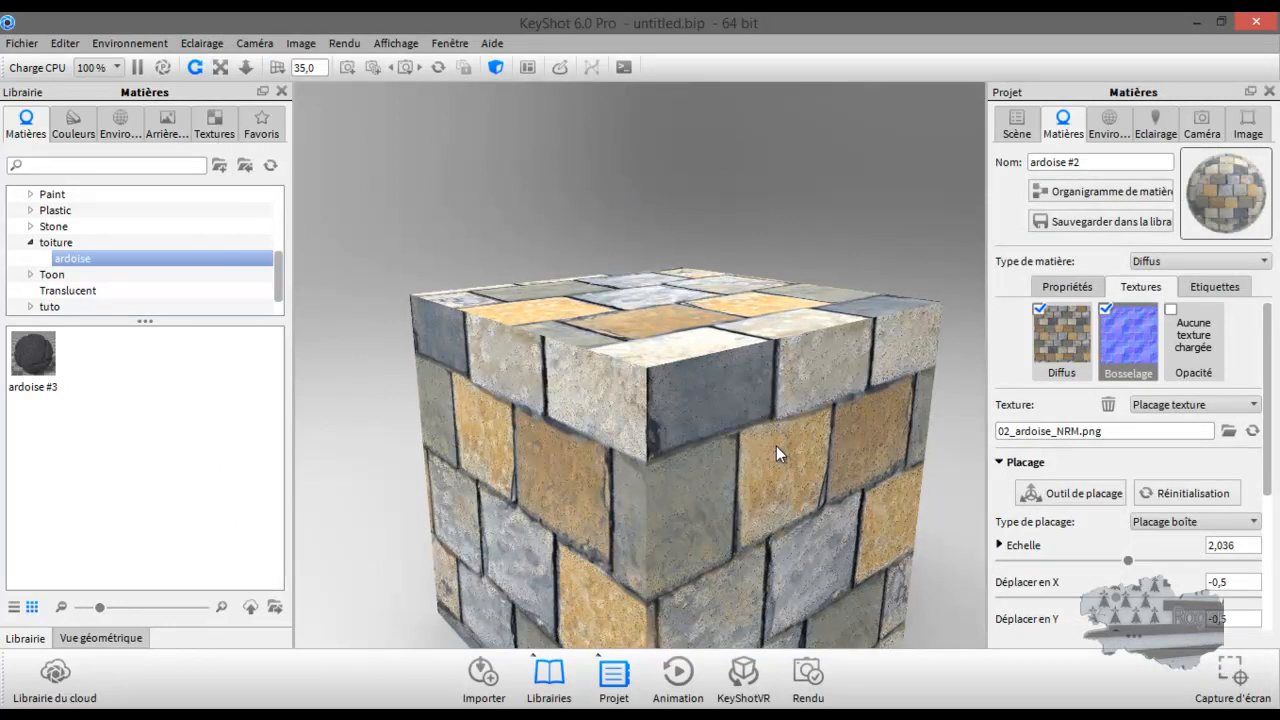
Rename the material as ardoise #4 and save it to the toiture folder's ardoise subfolder
{"action": "left_click", "coordinate": [1090, 221]}
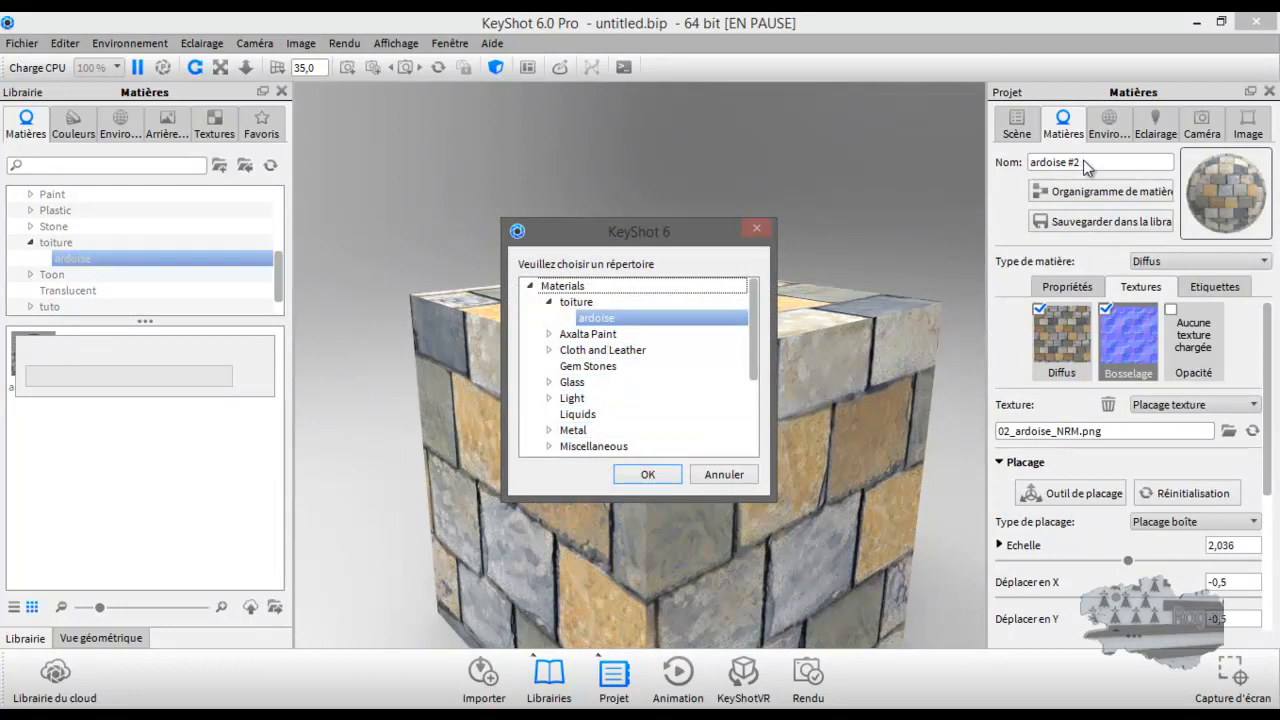
{"action": "left_click", "coordinate": [750, 477]}
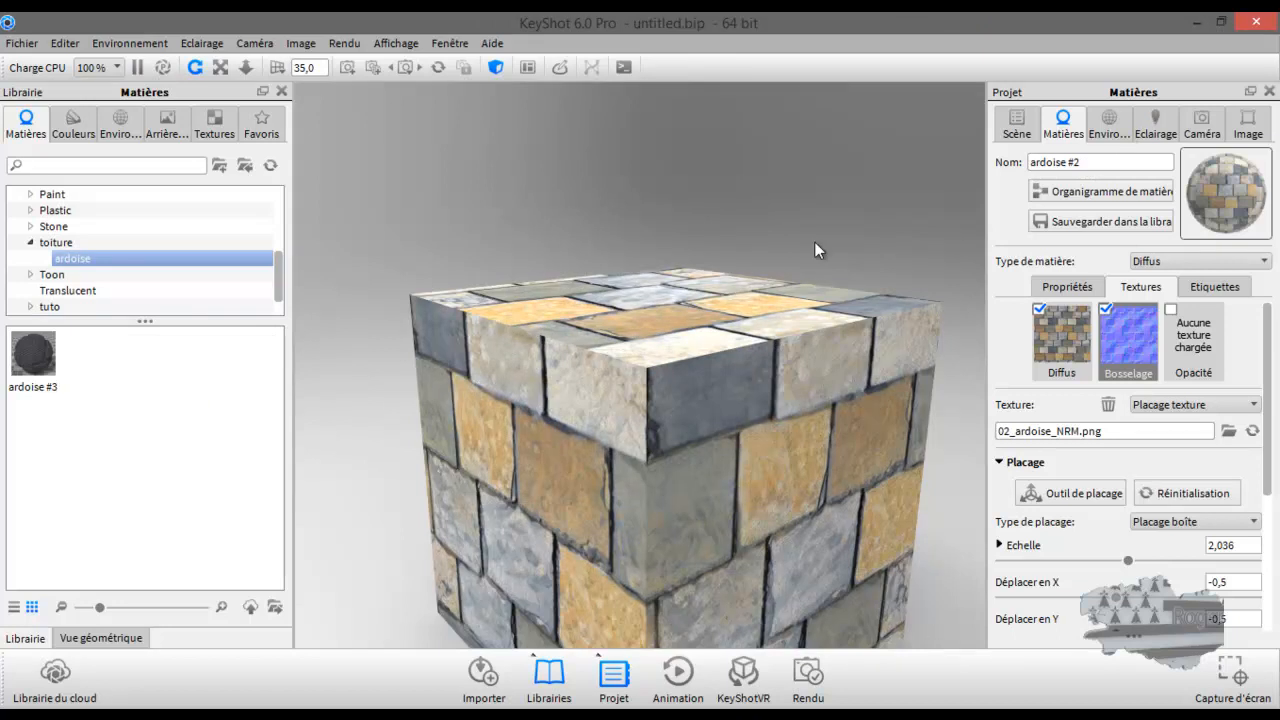
{"action": "left_click", "coordinate": [1093, 161]}
{"action": "key", "text": "BackSpace"}
{"action": "type", "text": "4"}
{"action": "left_click", "coordinate": [1095, 222]}
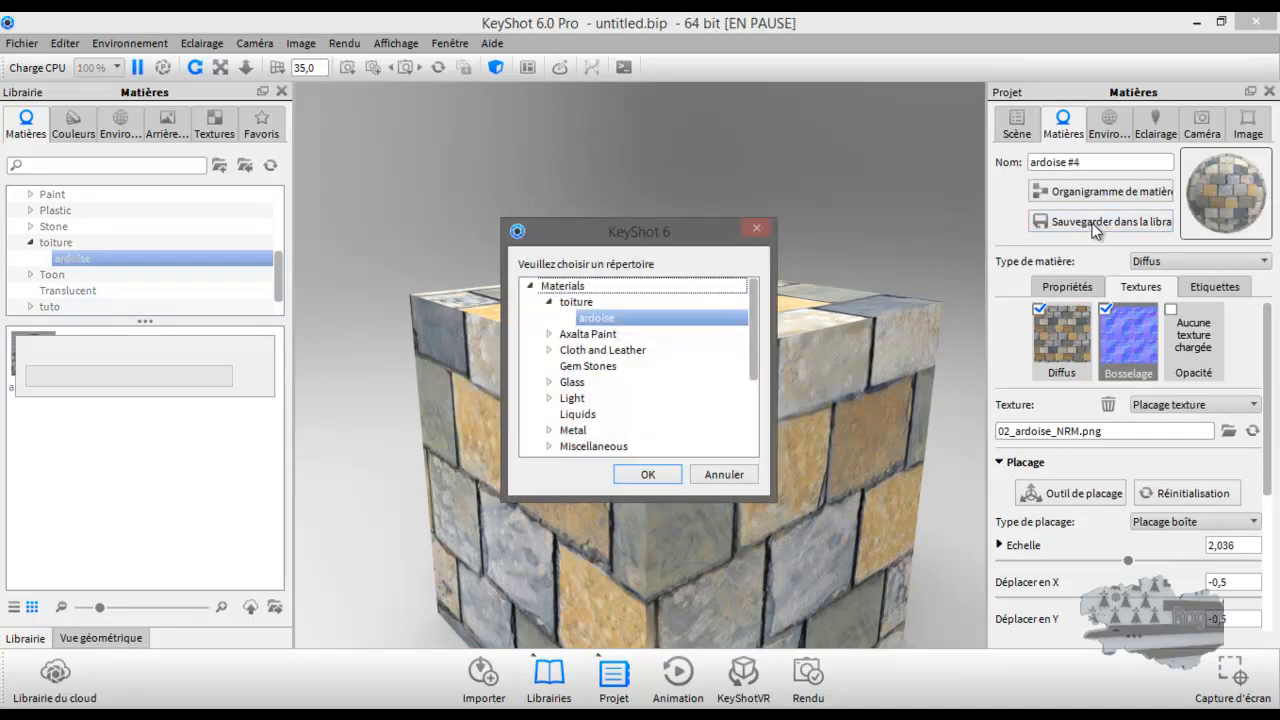
{"action": "left_click", "coordinate": [649, 475]}
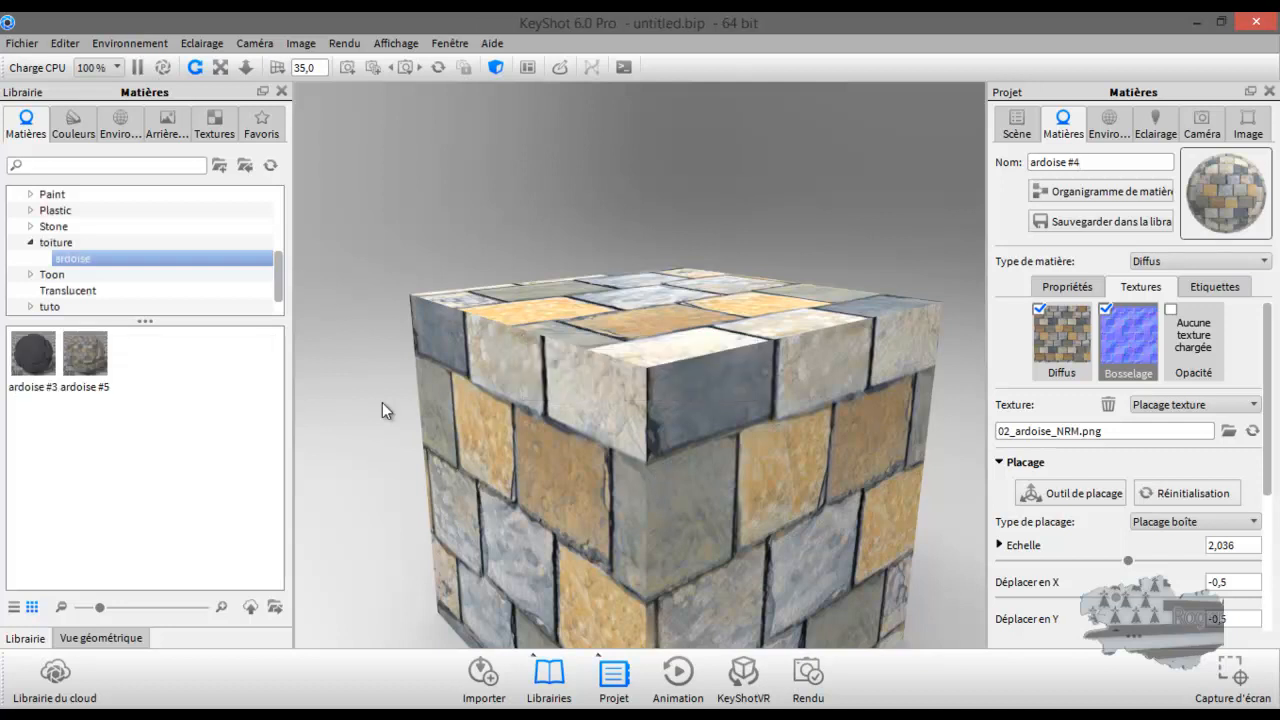
{"action": "left_click", "coordinate": [108, 370]}
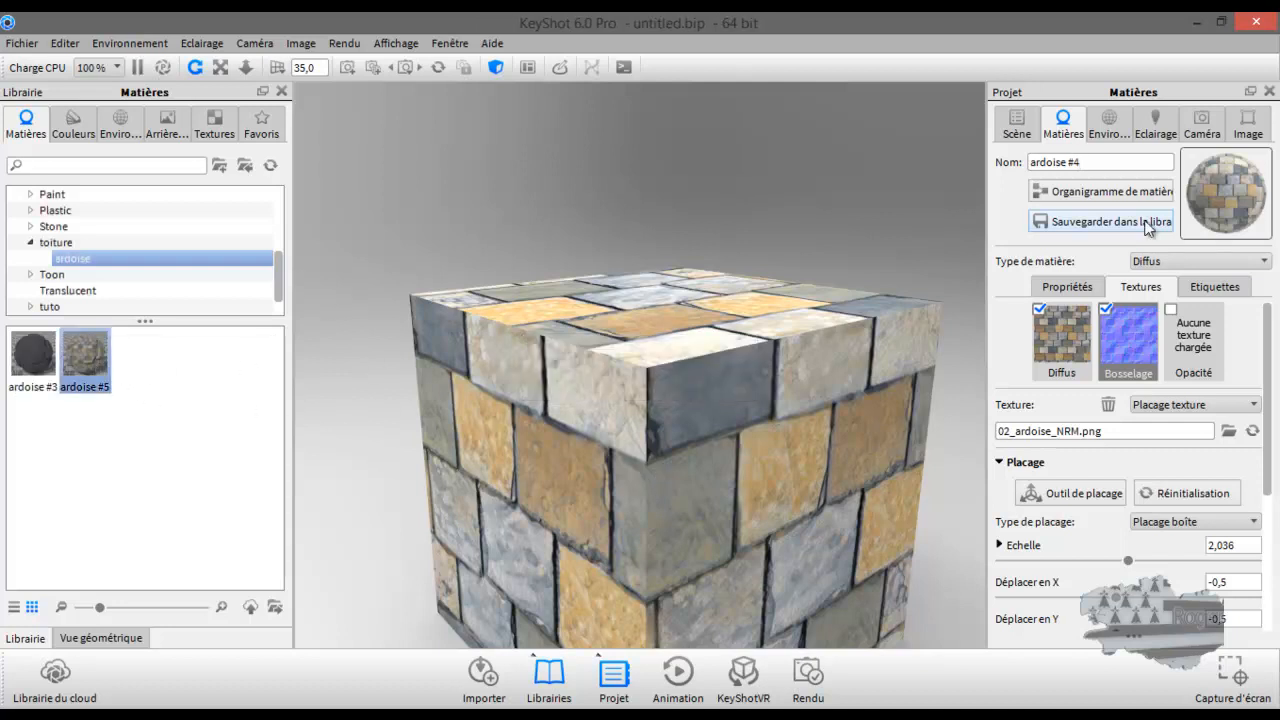
{"action": "left_click", "coordinate": [1088, 345]}
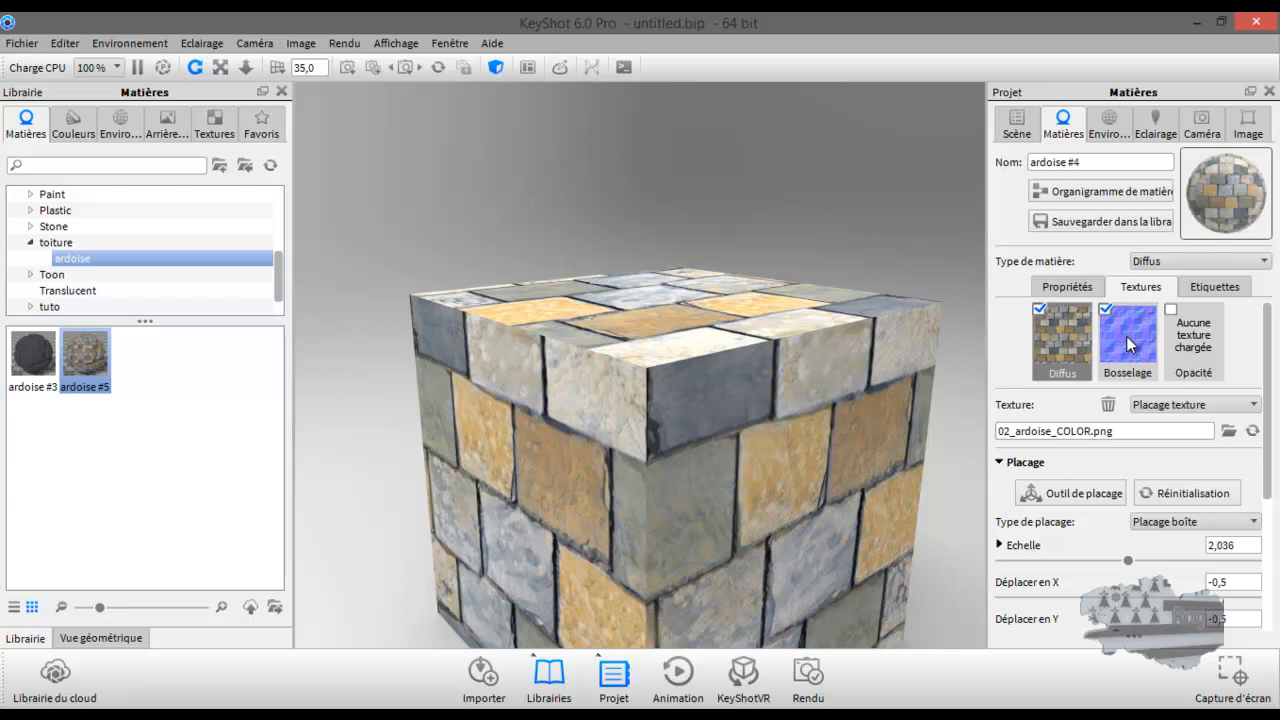
{"action": "left_click", "coordinate": [1132, 346]}
{"action": "left_click", "coordinate": [1106, 161]}
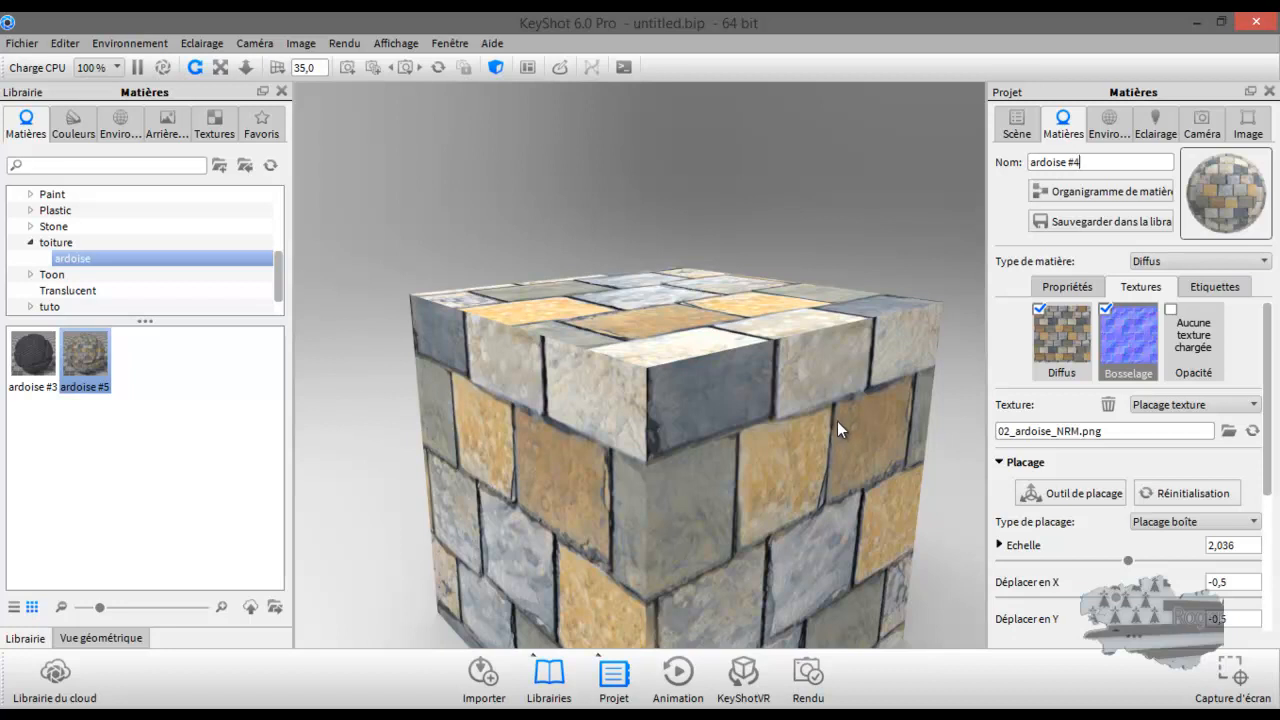
Show the XYZ axis indicator in the viewport and orbit the view around the cube
{"action": "scroll", "coordinate": [837, 421], "scroll_direction": "up", "scroll_amount": 3}
{"action": "scroll", "coordinate": [837, 421], "scroll_direction": "down", "scroll_amount": 5}
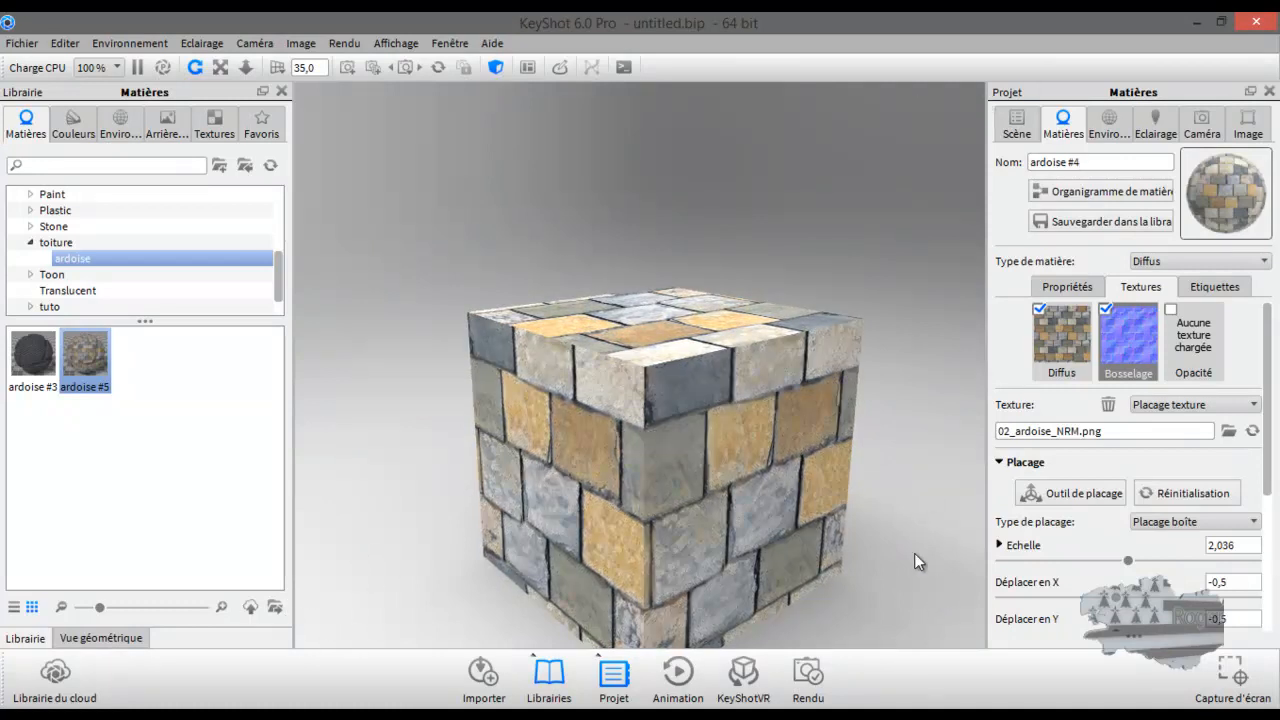
{"action": "left_click", "coordinate": [396, 43]}
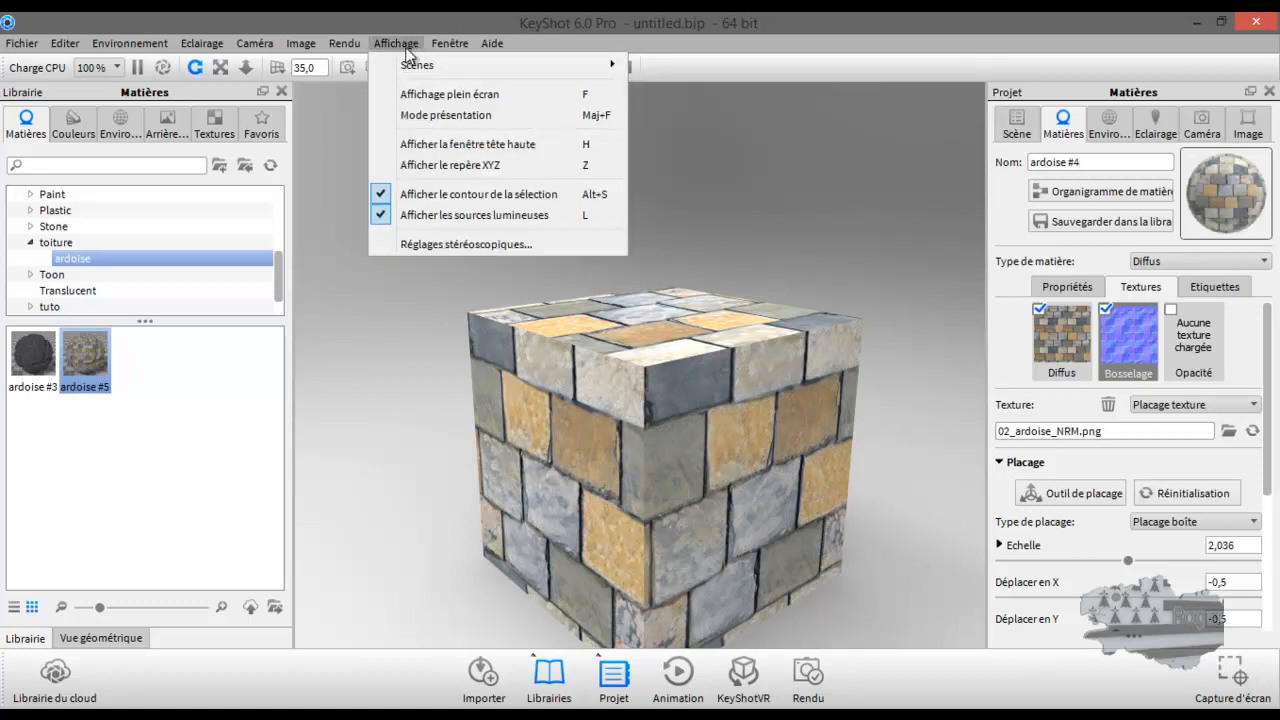
{"action": "left_click", "coordinate": [452, 166]}
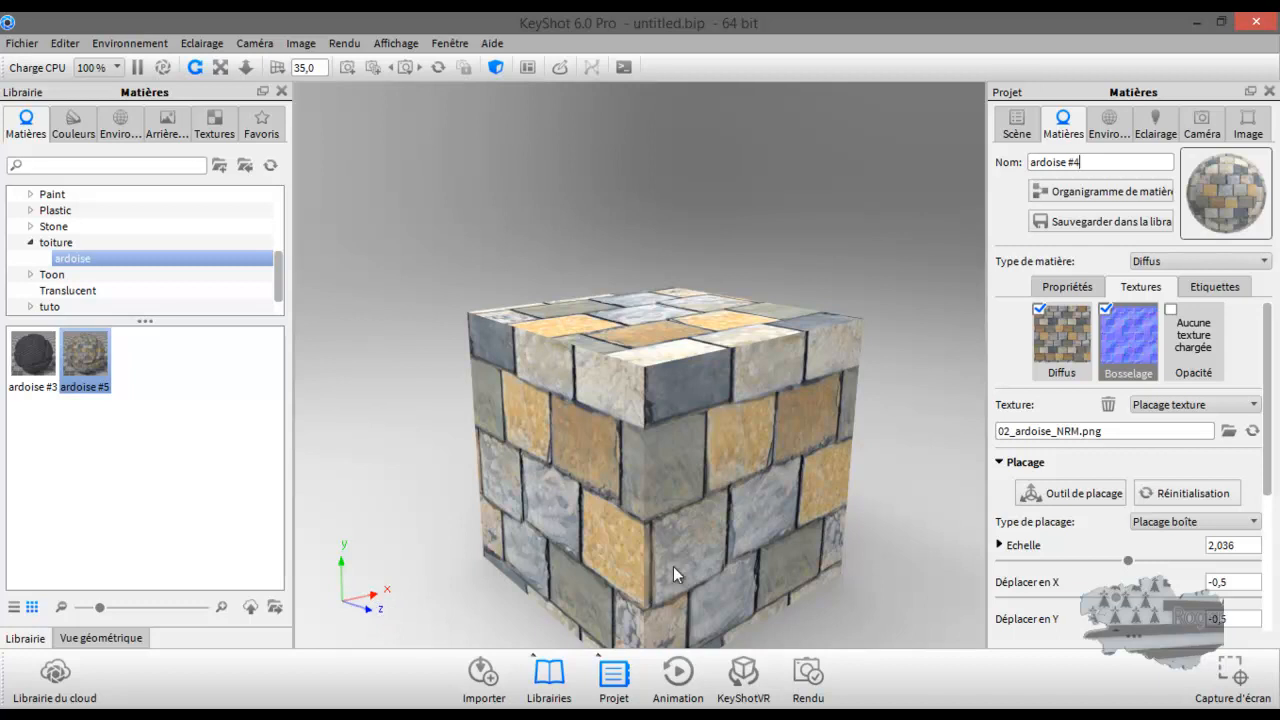
{"action": "left_click_drag", "start_coordinate": [686, 542], "coordinate": [825, 571]}
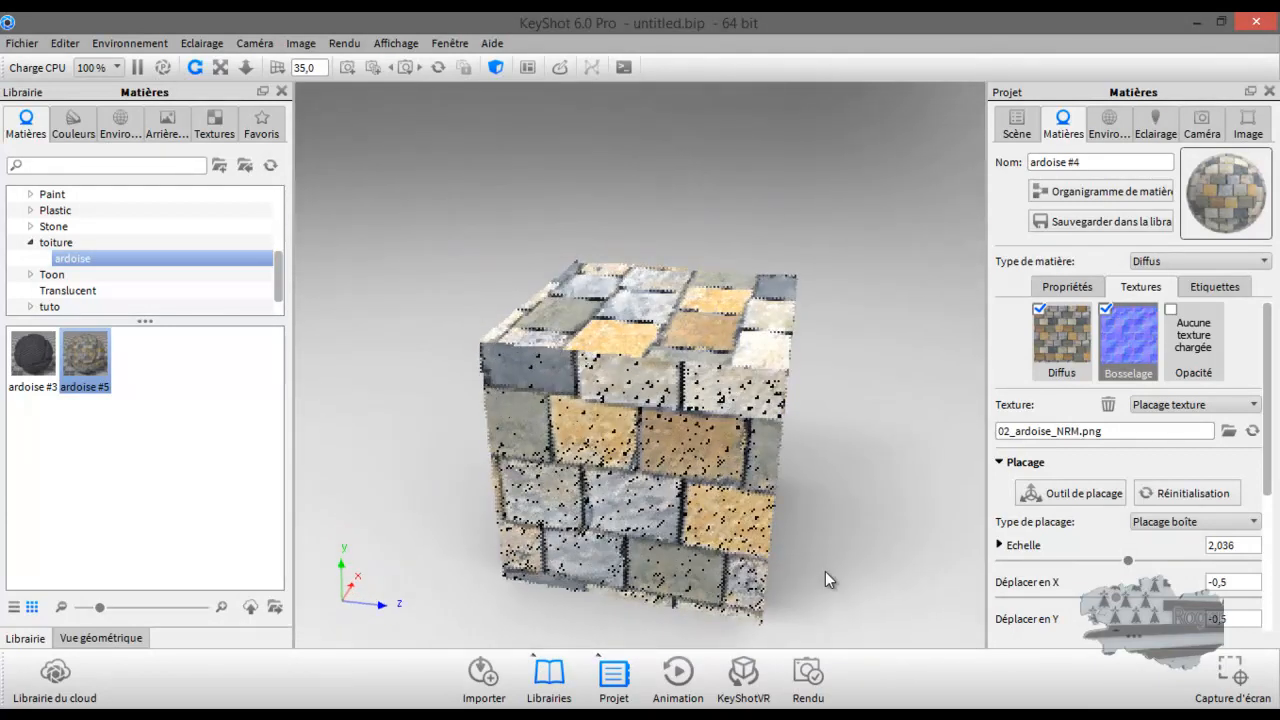